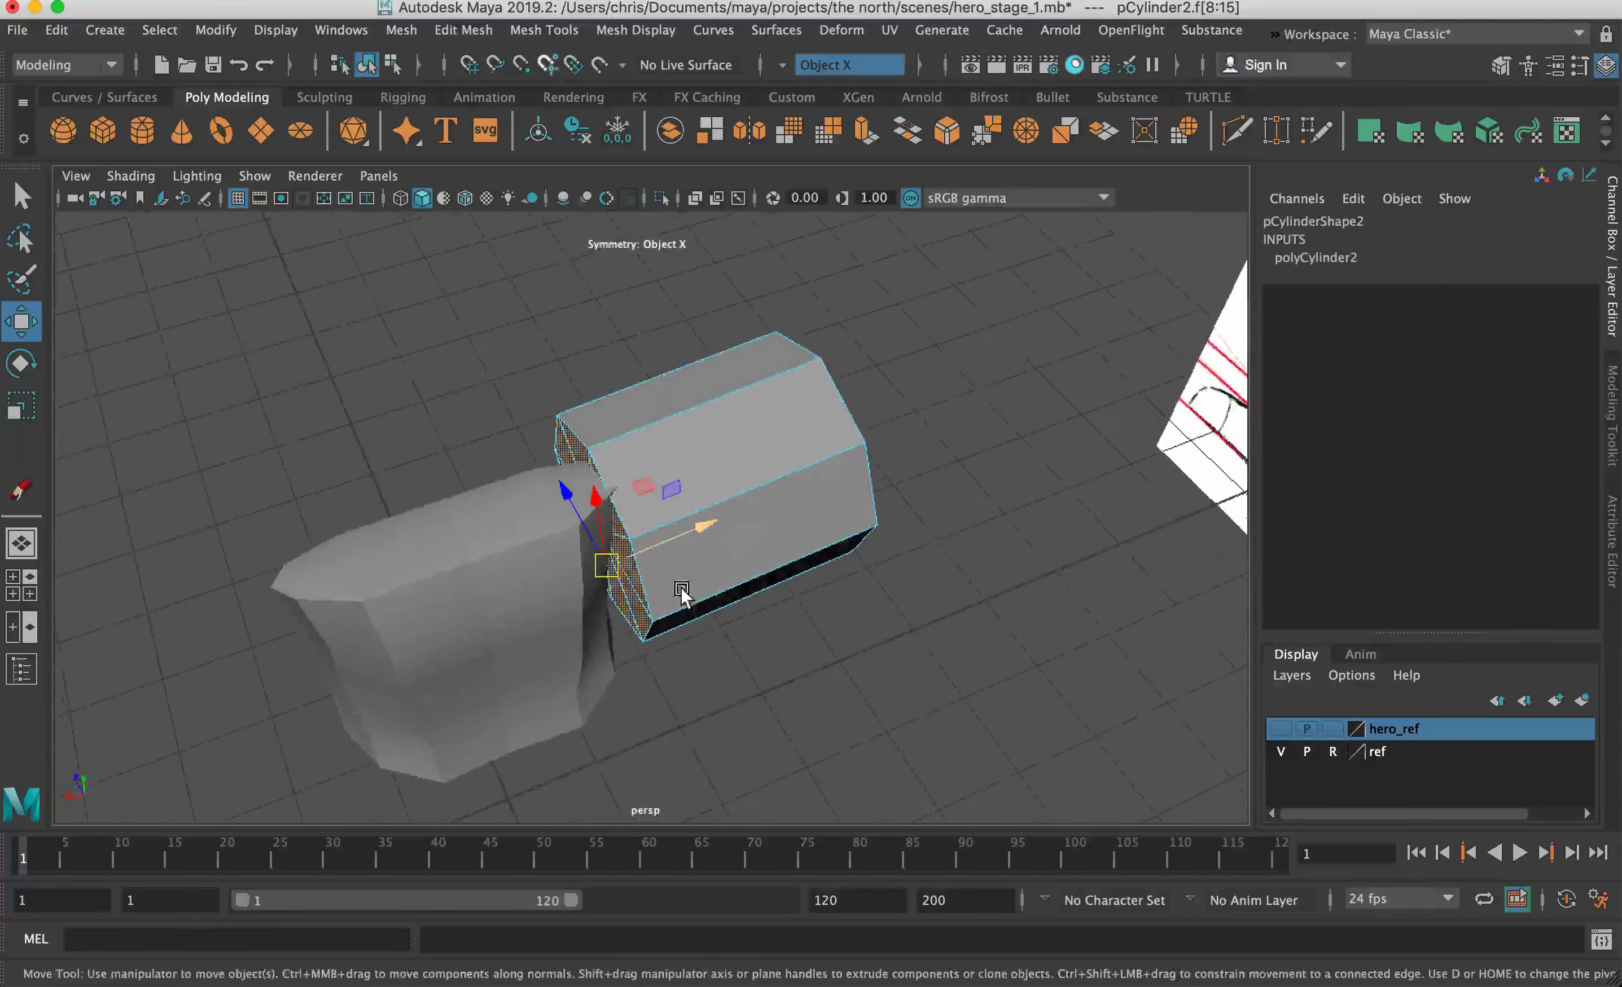
# Step: Move the arm cylinder onto the side reference's shoulder outline and closer to the torso, at about X -2.284, Y 4.008, Z -0.16
pyautogui.keyDown('alt'); pyautogui.moveTo(704, 609); pyautogui.dragTo(833, 545, button='right'); pyautogui.keyUp('alt')
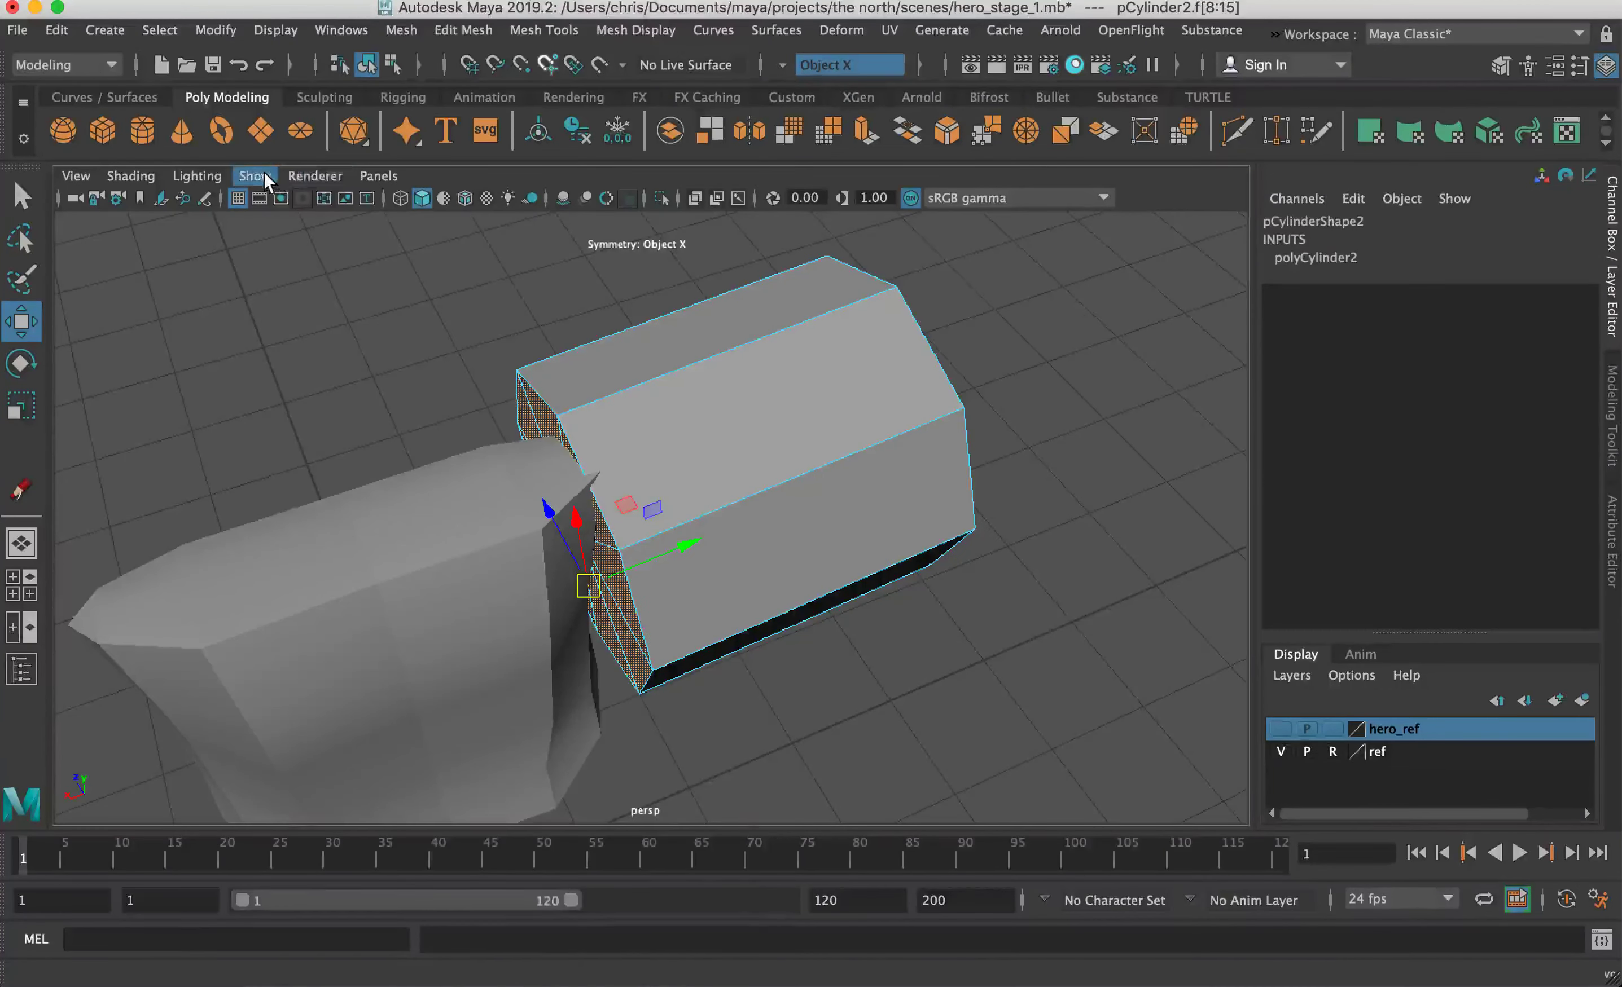
pyautogui.click(264, 176)
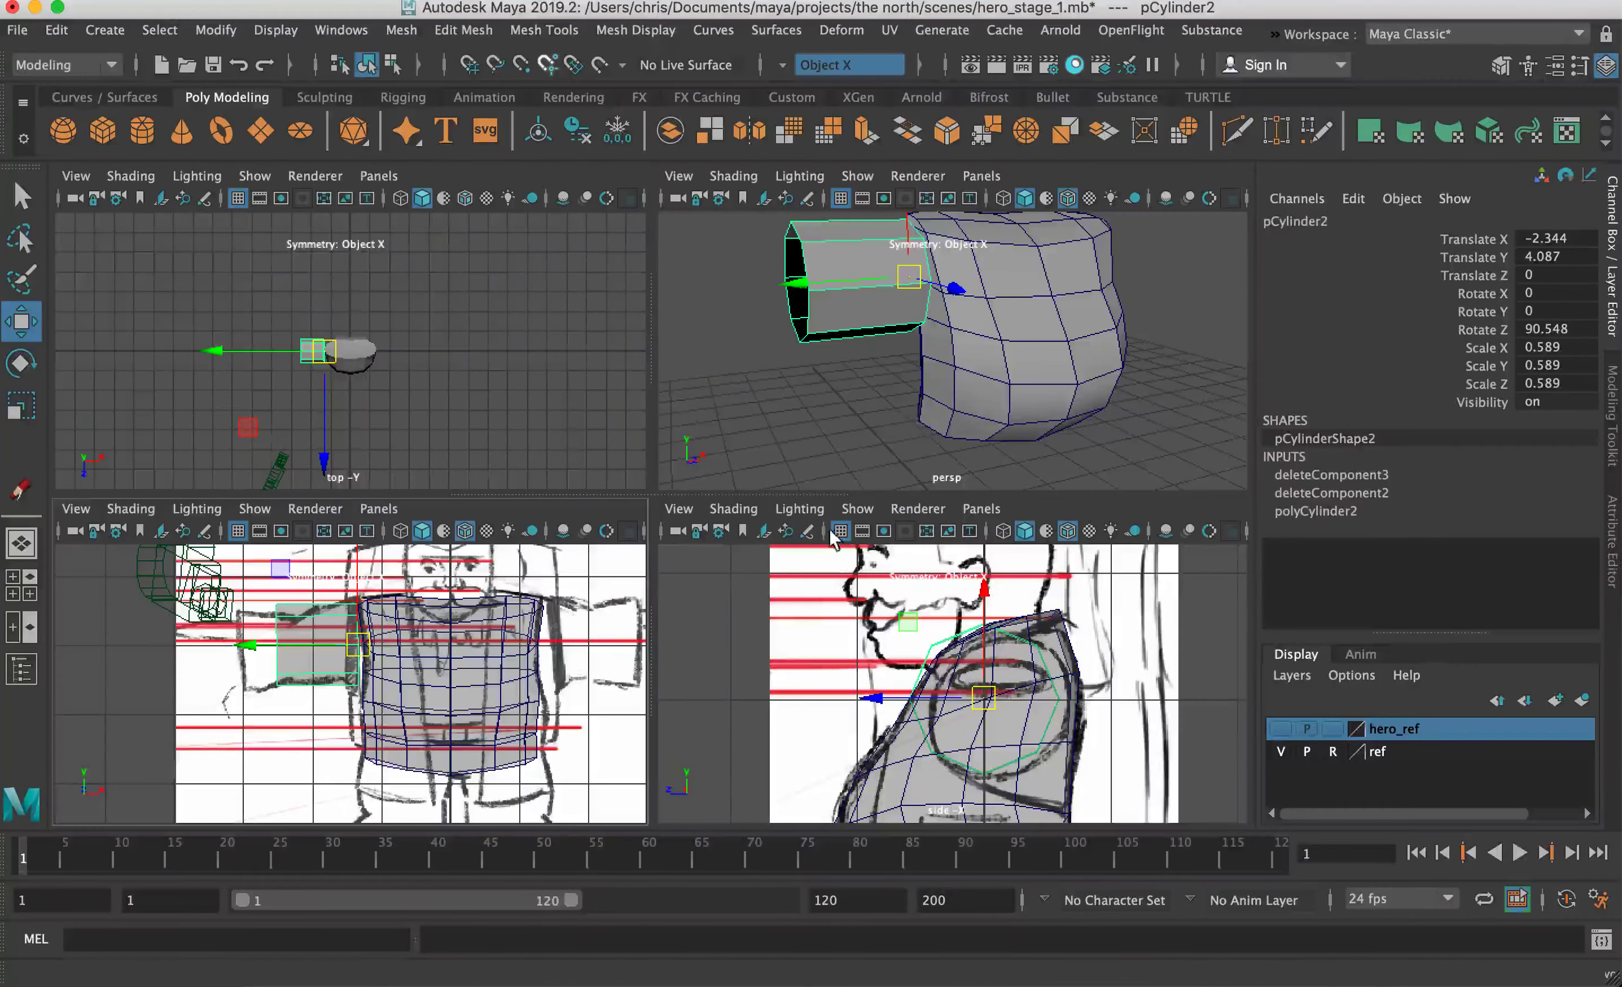
pyautogui.moveTo(982, 702); pyautogui.dragTo(1003, 709)
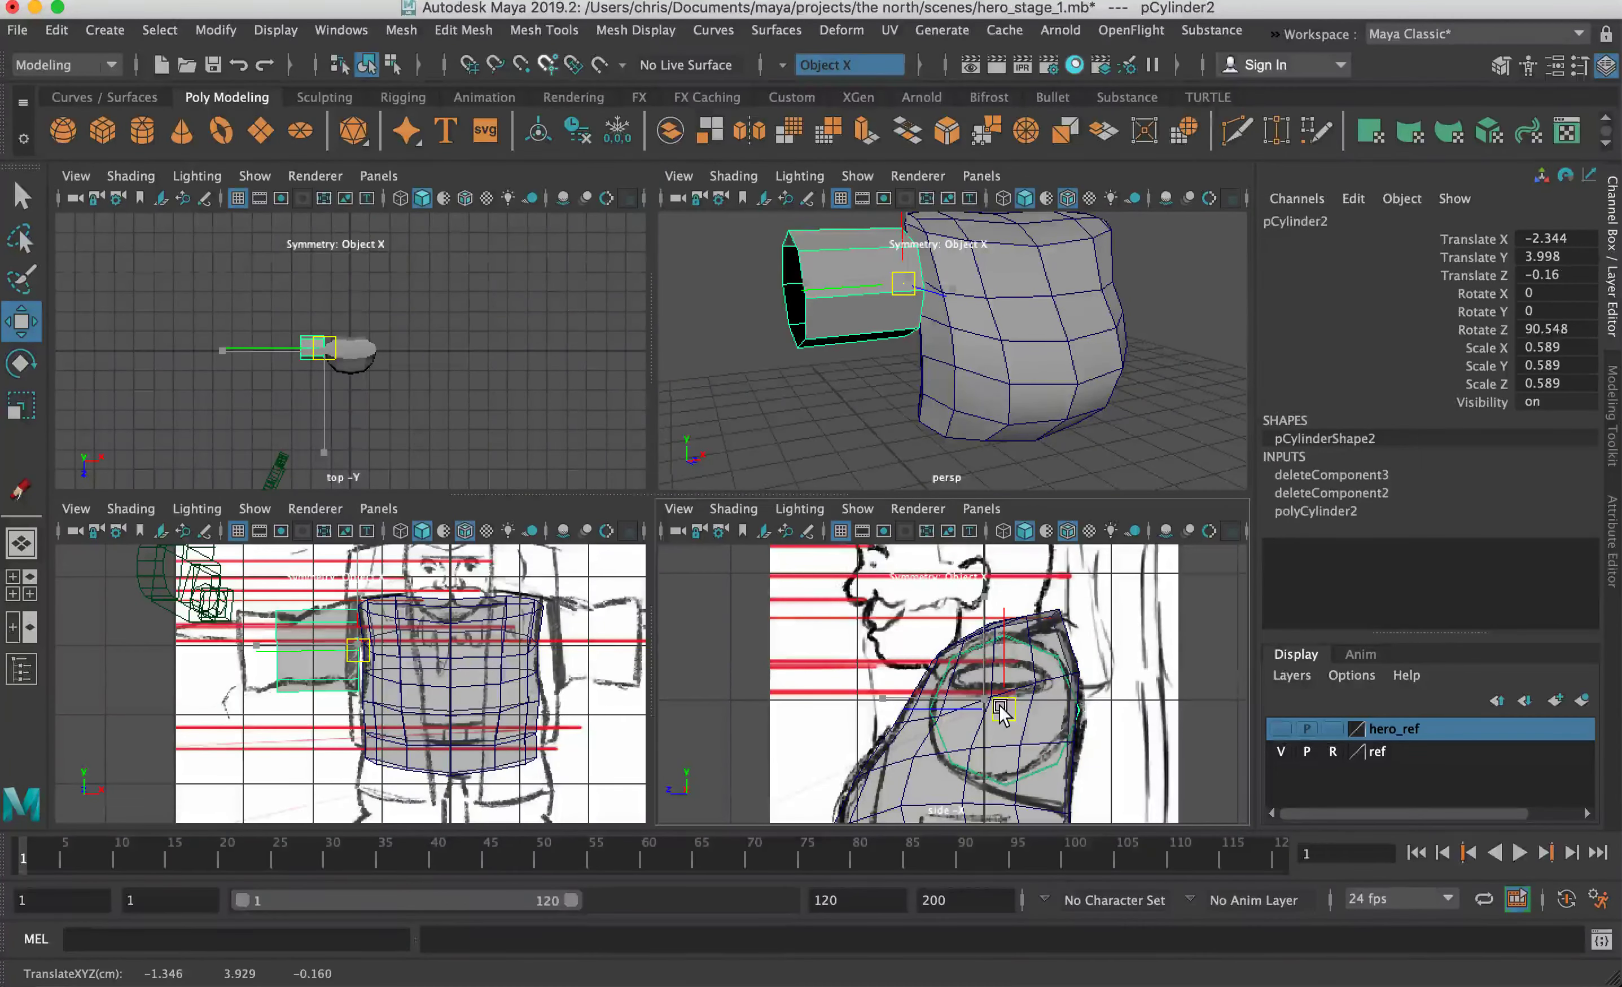
pyautogui.press('space')
pyautogui.keyDown('alt'); pyautogui.moveTo(829, 482); pyautogui.dragTo(751, 472); pyautogui.keyUp('alt')
pyautogui.moveTo(400, 404); pyautogui.dragTo(406, 405)
pyautogui.keyDown('alt'); pyautogui.moveTo(518, 439); pyautogui.dragTo(609, 306); pyautogui.keyUp('alt')
pyautogui.keyDown('alt'); pyautogui.moveTo(662, 400); pyautogui.dragTo(673, 345); pyautogui.keyUp('alt')
# Step: Examine which torso side faces lie behind the arm cylinder's opening
pyautogui.click(728, 387)
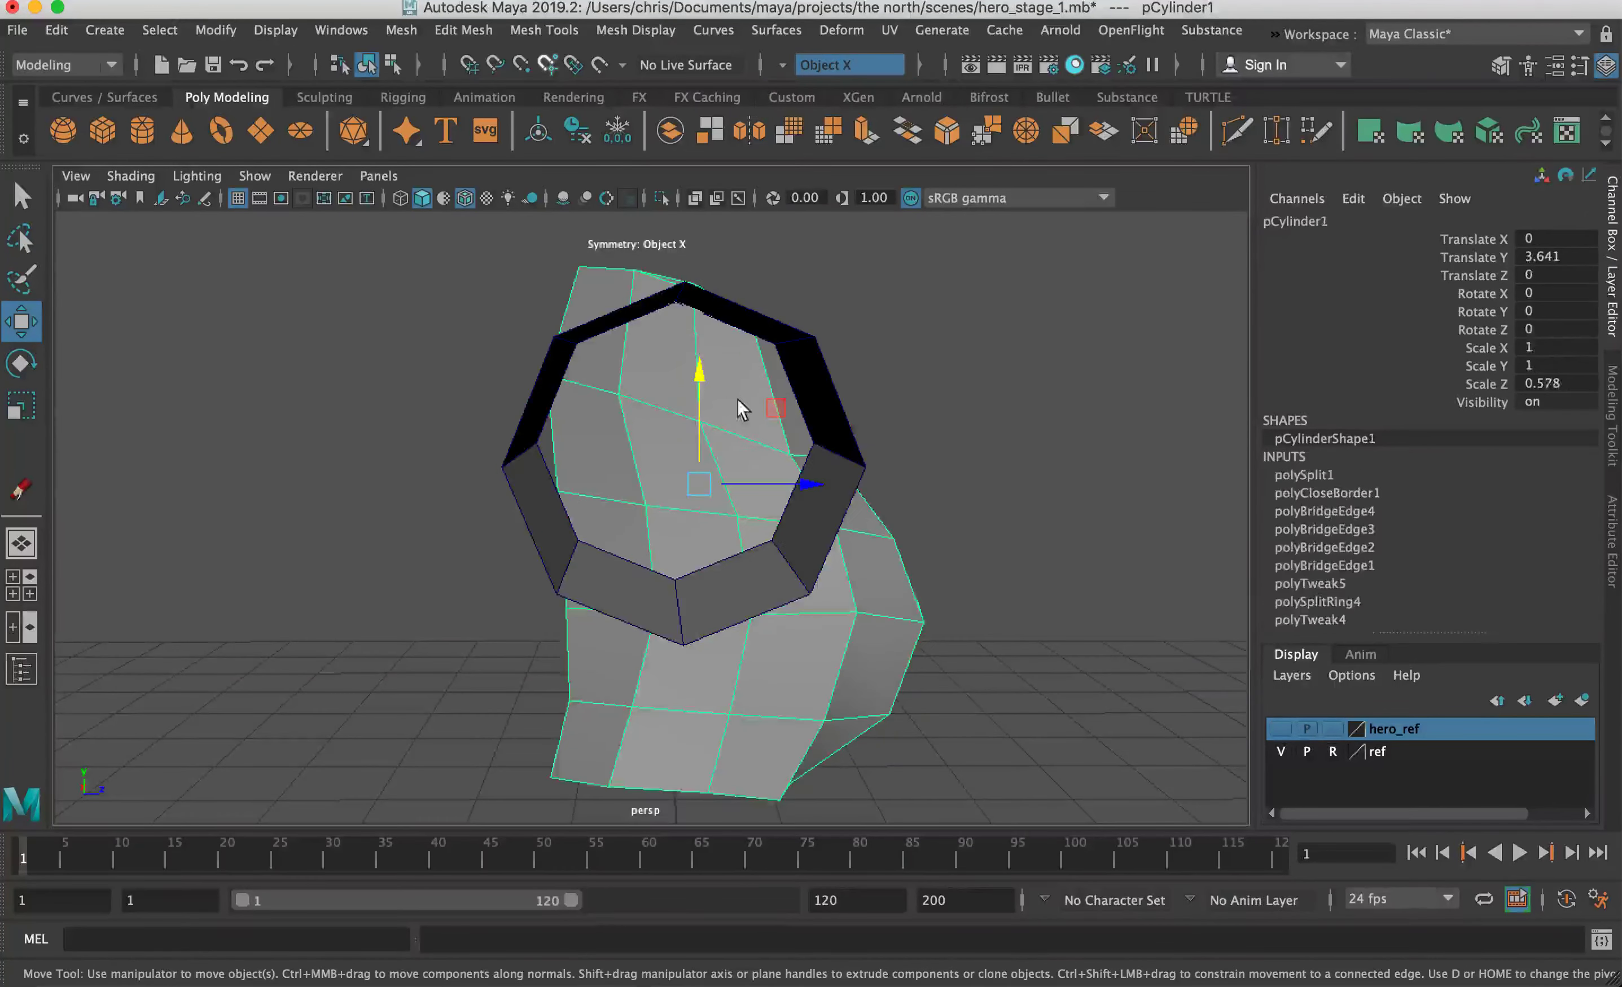
pyautogui.keyDown('alt'); pyautogui.moveTo(633, 406); pyautogui.dragTo(549, 394); pyautogui.keyUp('alt')
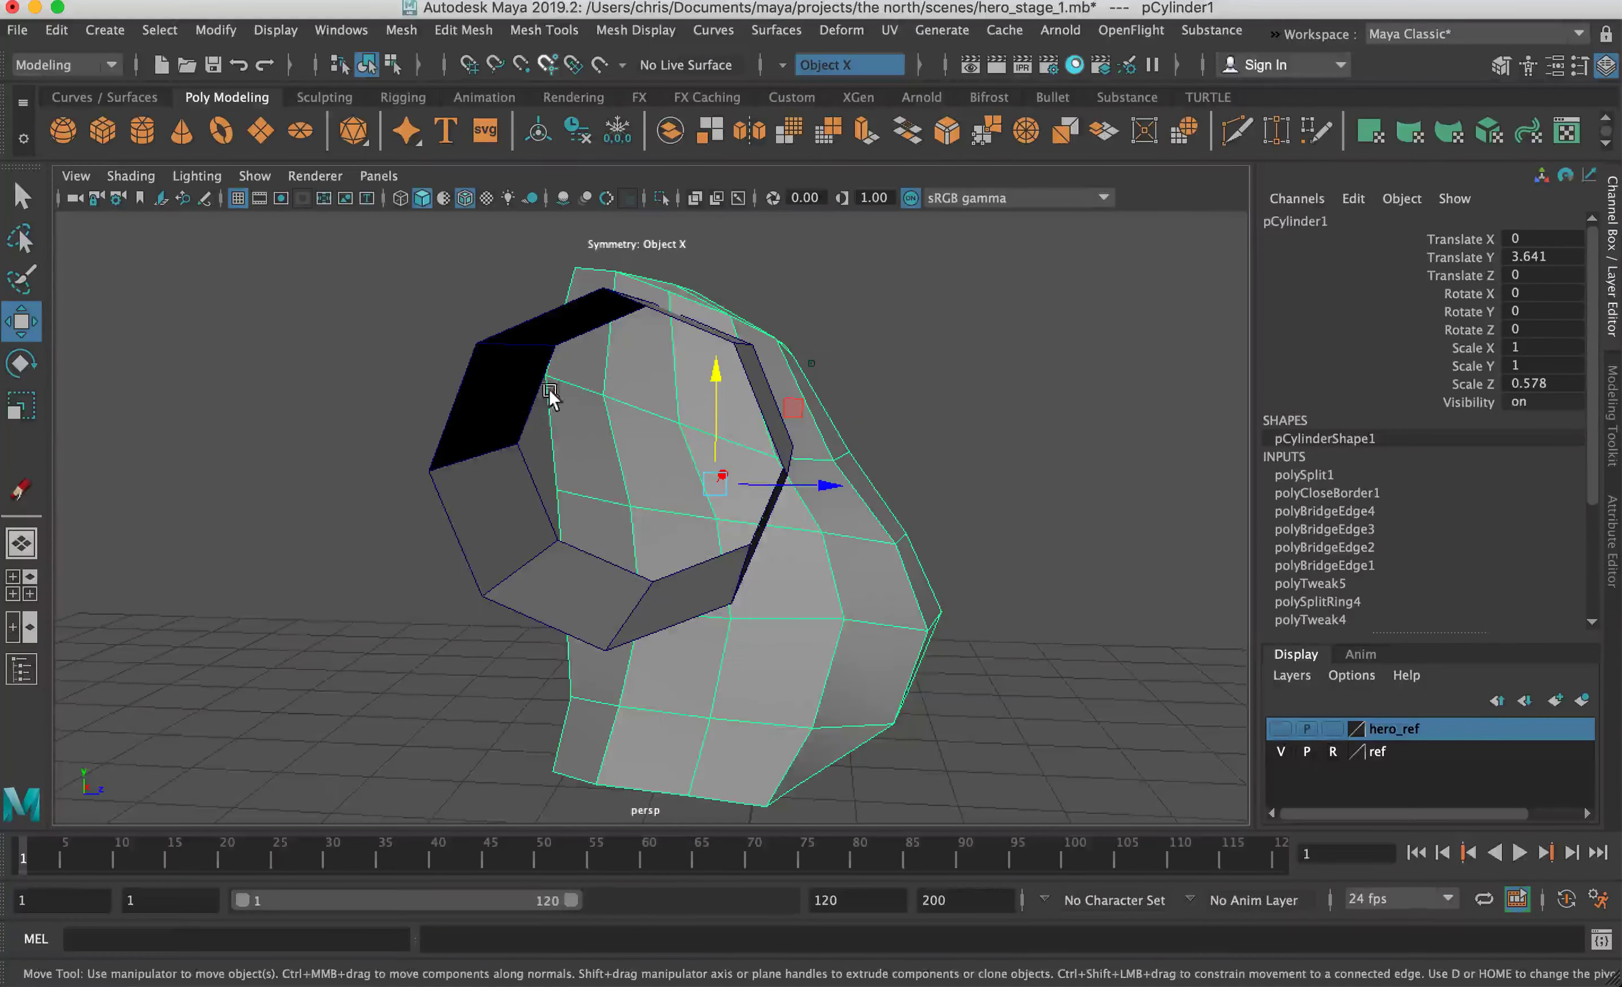
pyautogui.moveTo(632, 405); pyautogui.dragTo(631, 459, button='right')
pyautogui.keyDown('alt'); pyautogui.moveTo(632, 405); pyautogui.dragTo(715, 426); pyautogui.keyUp('alt')
pyautogui.keyDown('ctrl'); pyautogui.click(613, 452); pyautogui.keyUp('ctrl')
pyautogui.keyDown('alt'); pyautogui.moveTo(637, 512); pyautogui.dragTo(625, 446); pyautogui.keyUp('alt')
pyautogui.keyDown('alt'); pyautogui.moveTo(634, 363); pyautogui.dragTo(707, 400); pyautogui.keyUp('alt')
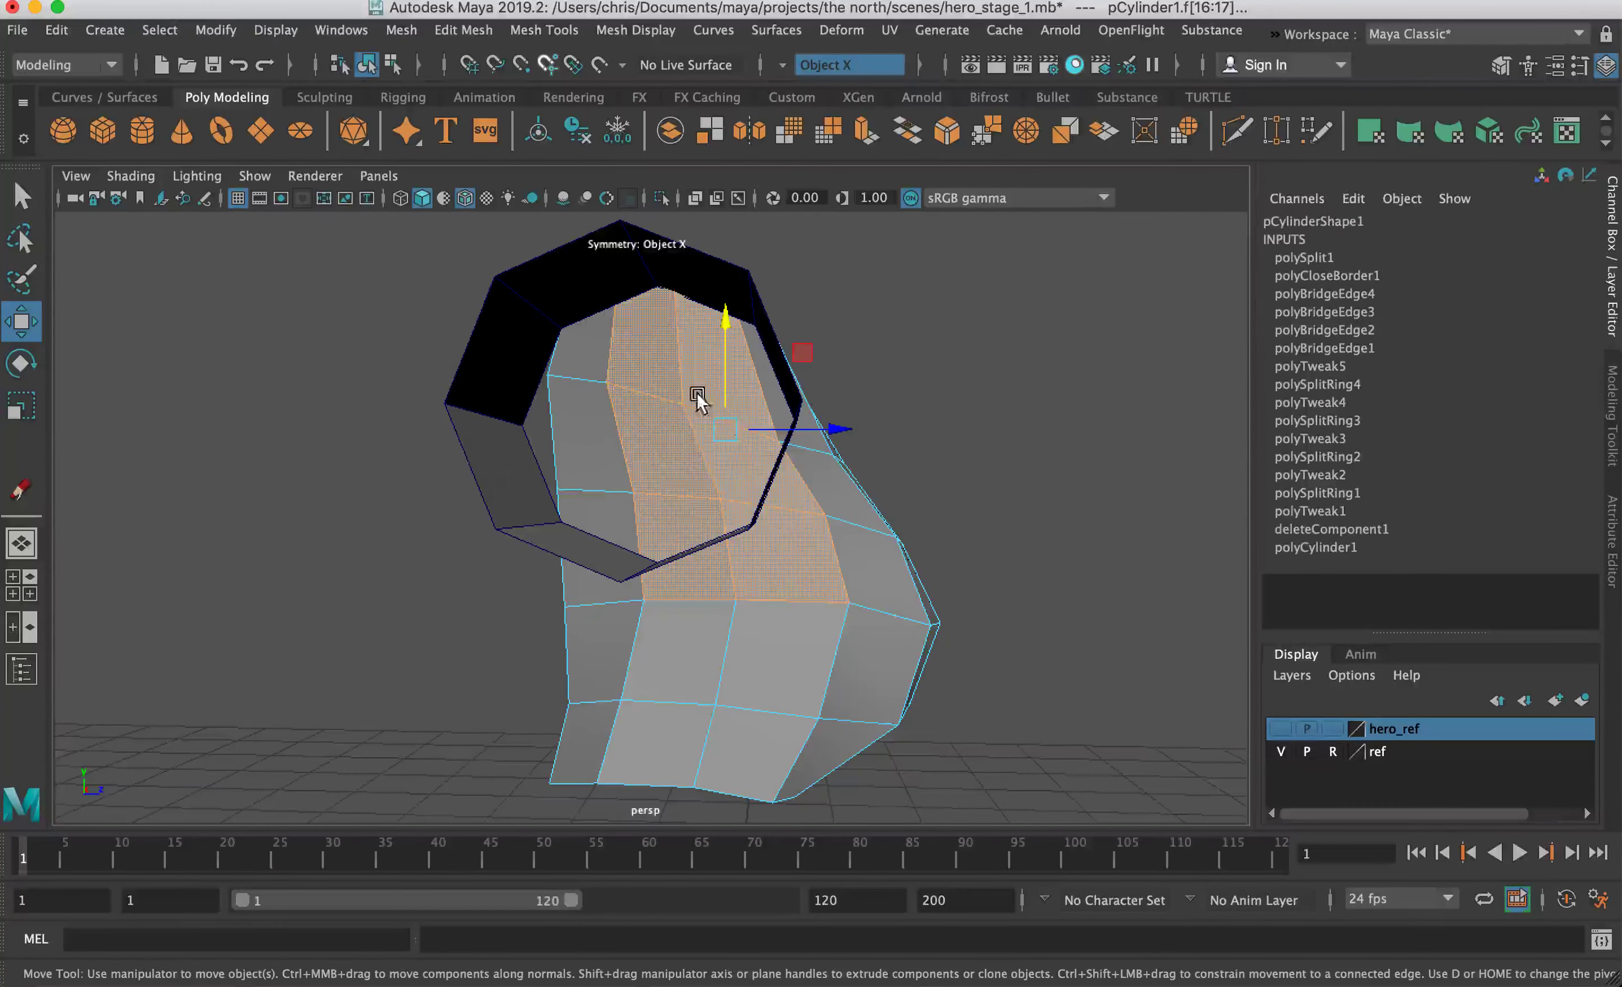
pyautogui.click(462, 491)
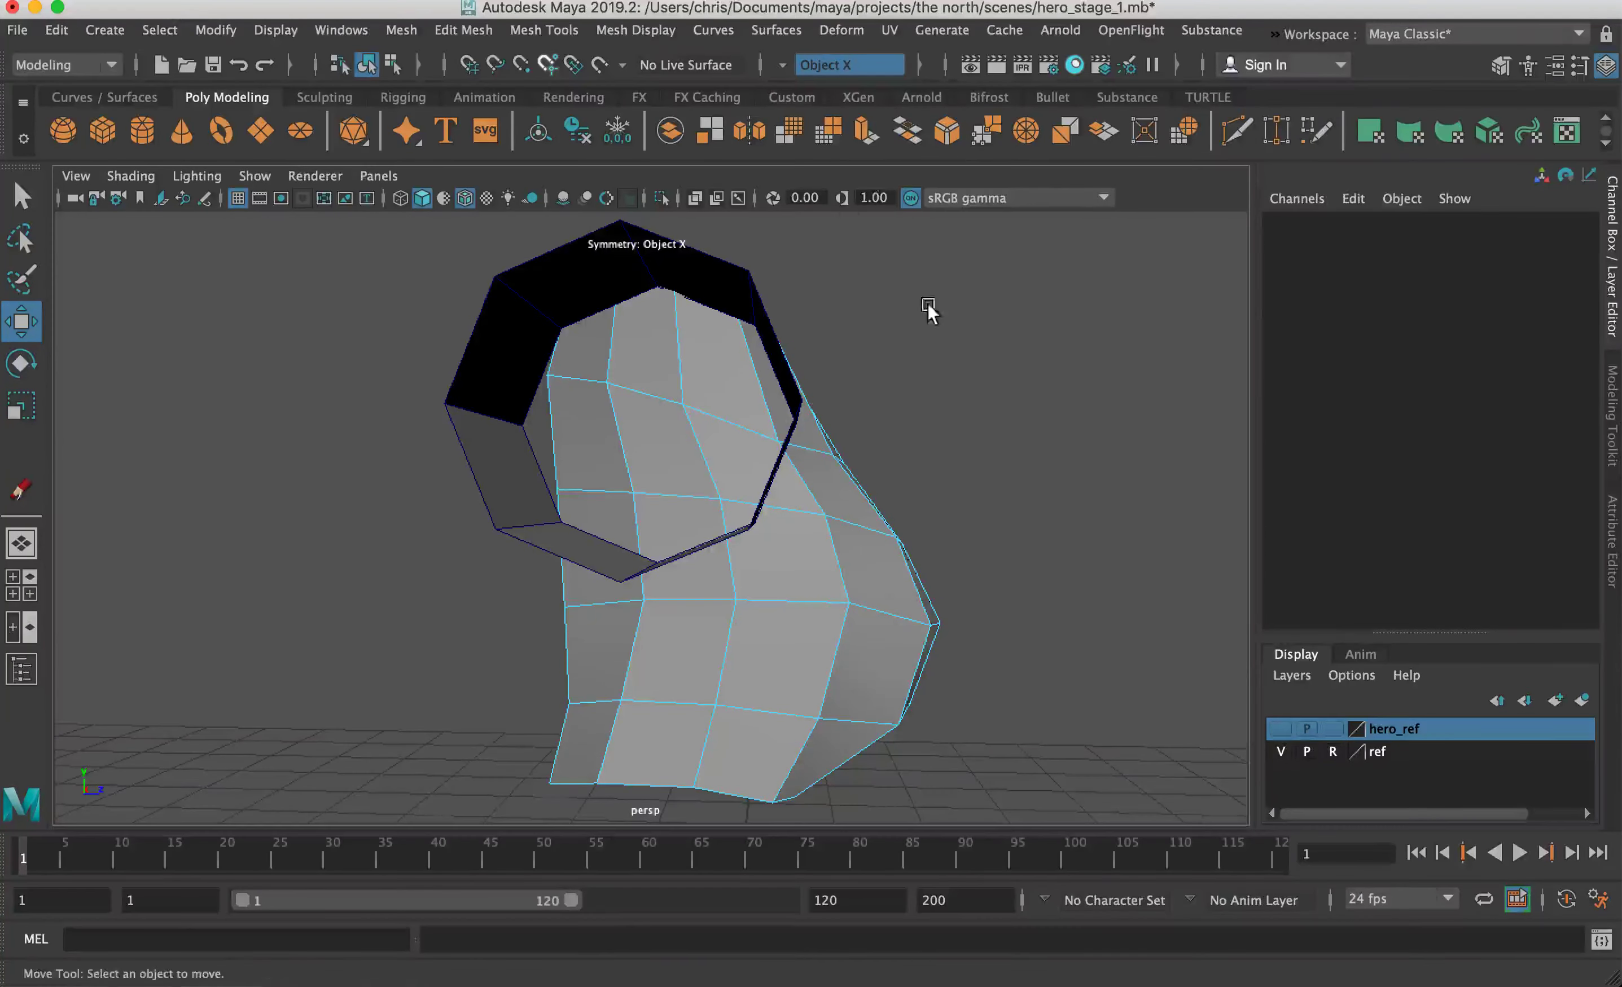
pyautogui.click(1234, 128)
pyautogui.scroll(3, 774, 394)
pyautogui.keyDown('alt'); pyautogui.moveTo(774, 395); pyautogui.dragTo(757, 395, button='right'); pyautogui.keyUp('alt')
pyautogui.keyDown('alt'); pyautogui.moveTo(757, 395); pyautogui.dragTo(766, 444, button='middle'); pyautogui.keyUp('alt')
pyautogui.keyDown('alt'); pyautogui.moveTo(767, 445); pyautogui.dragTo(577, 435); pyautogui.keyUp('alt')
pyautogui.press('w')
pyautogui.click(434, 338)
pyautogui.moveTo(402, 513); pyautogui.dragTo(626, 511)
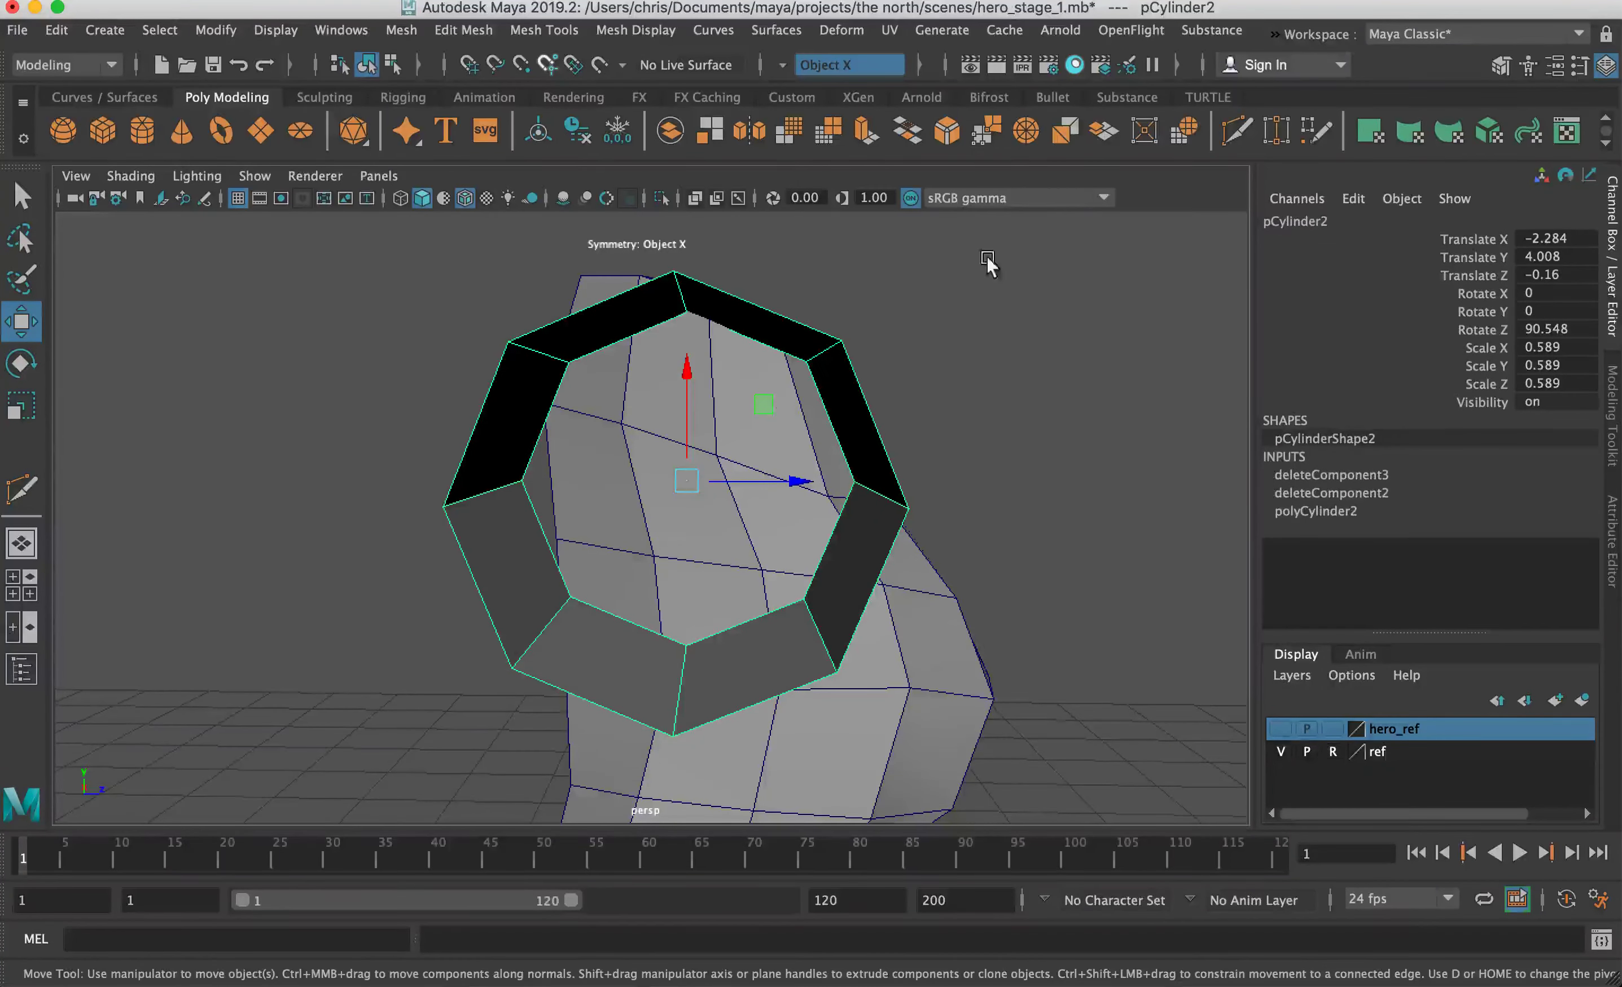
# Step: Select the torso mesh, show the Modeling Toolkit and activate Multi-Cut
pyautogui.click(760, 372)
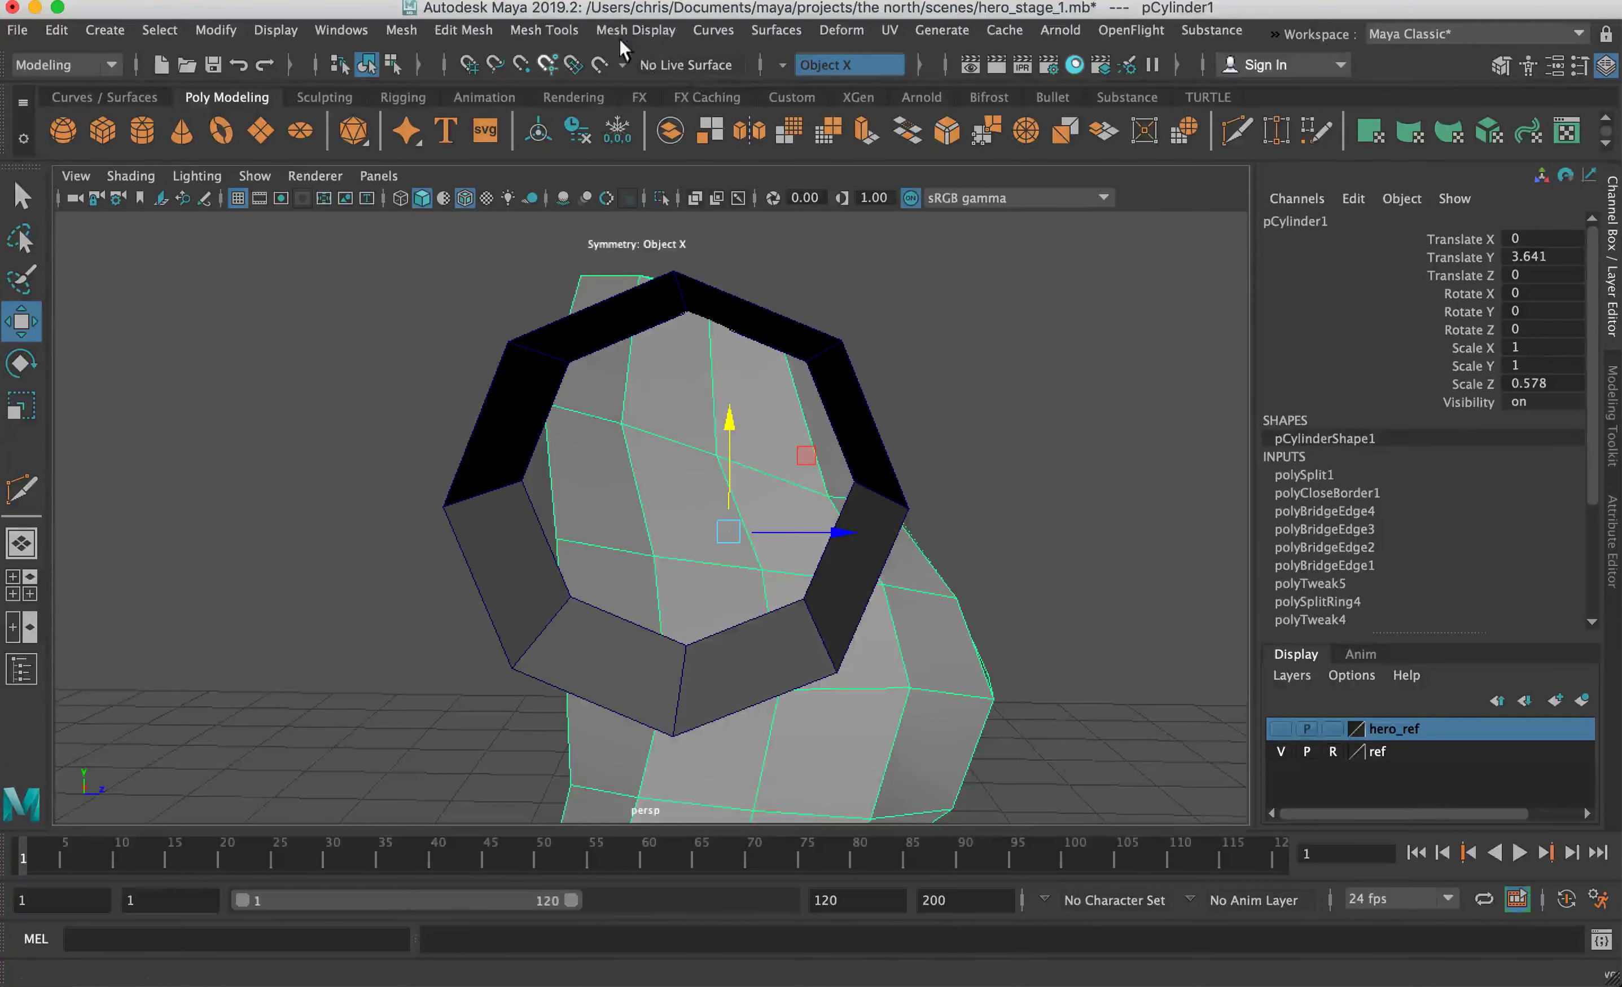
pyautogui.click(543, 30)
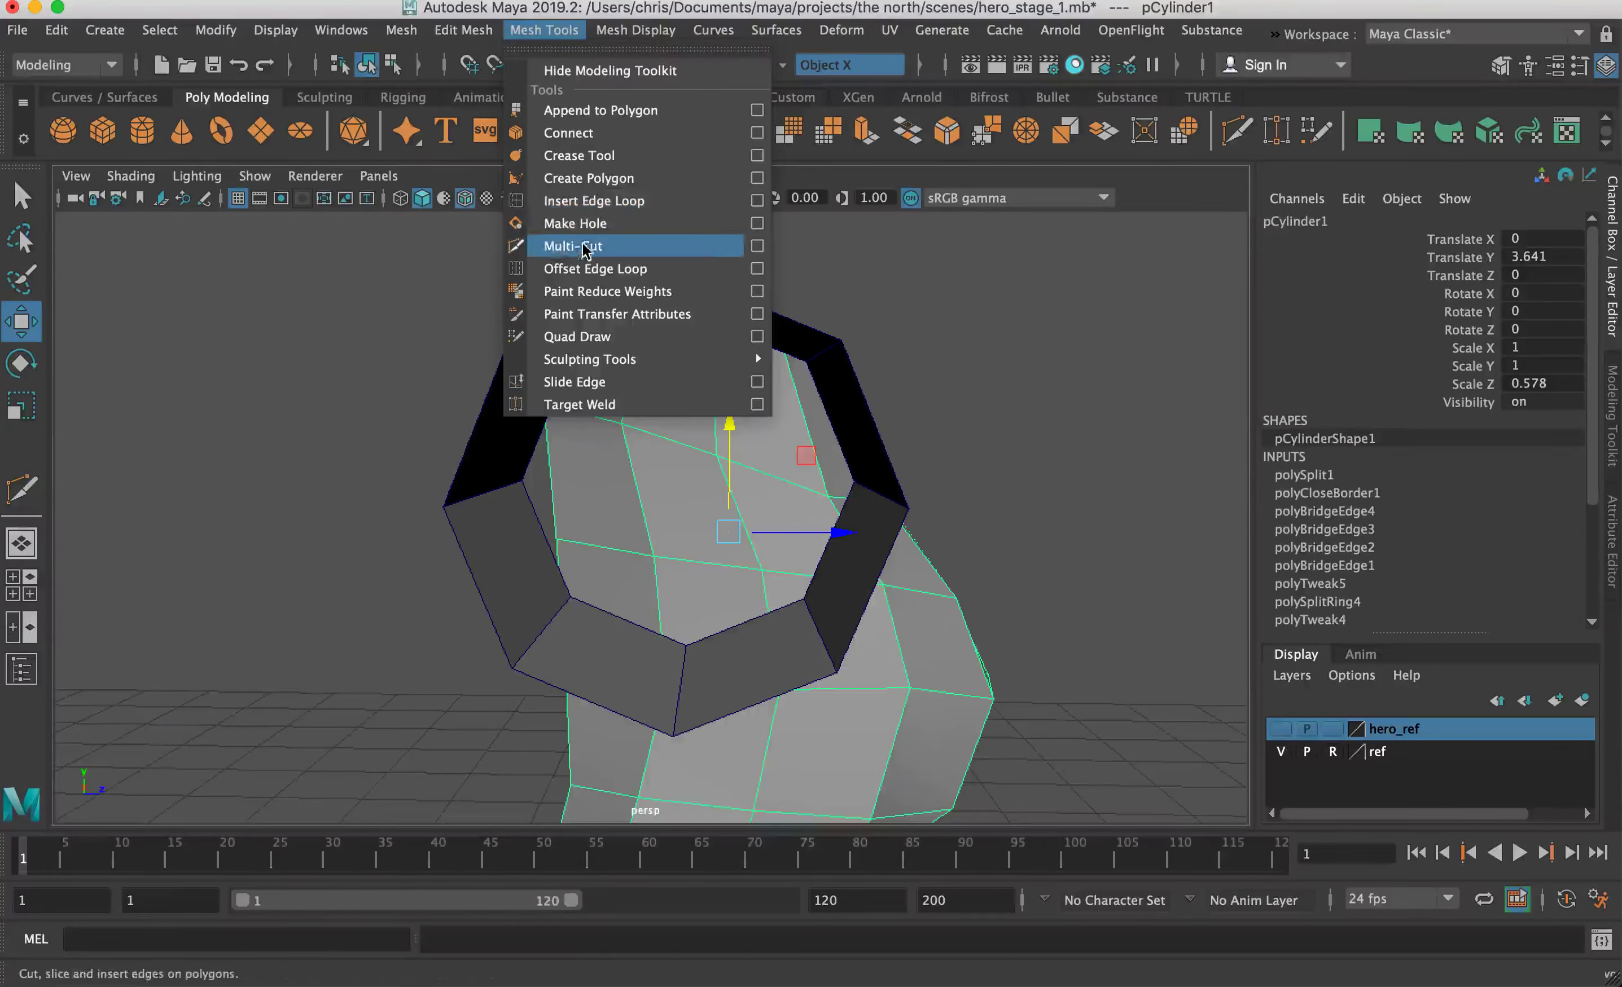
pyautogui.click(1526, 66)
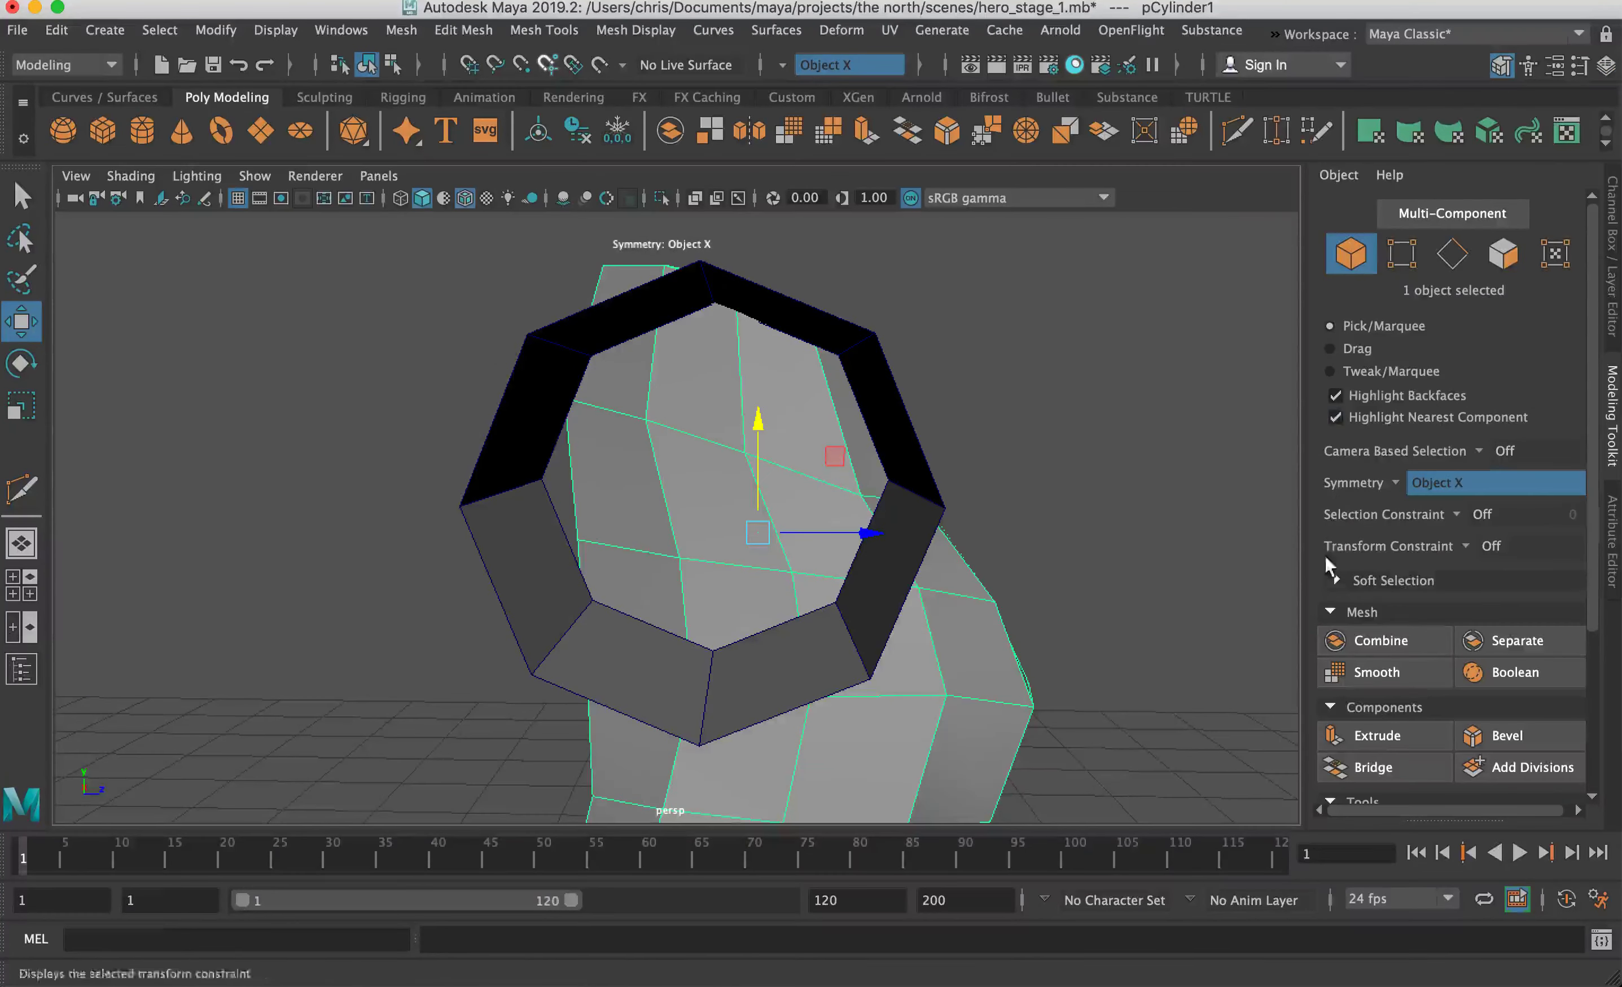
pyautogui.scroll(-4, 1495, 698)
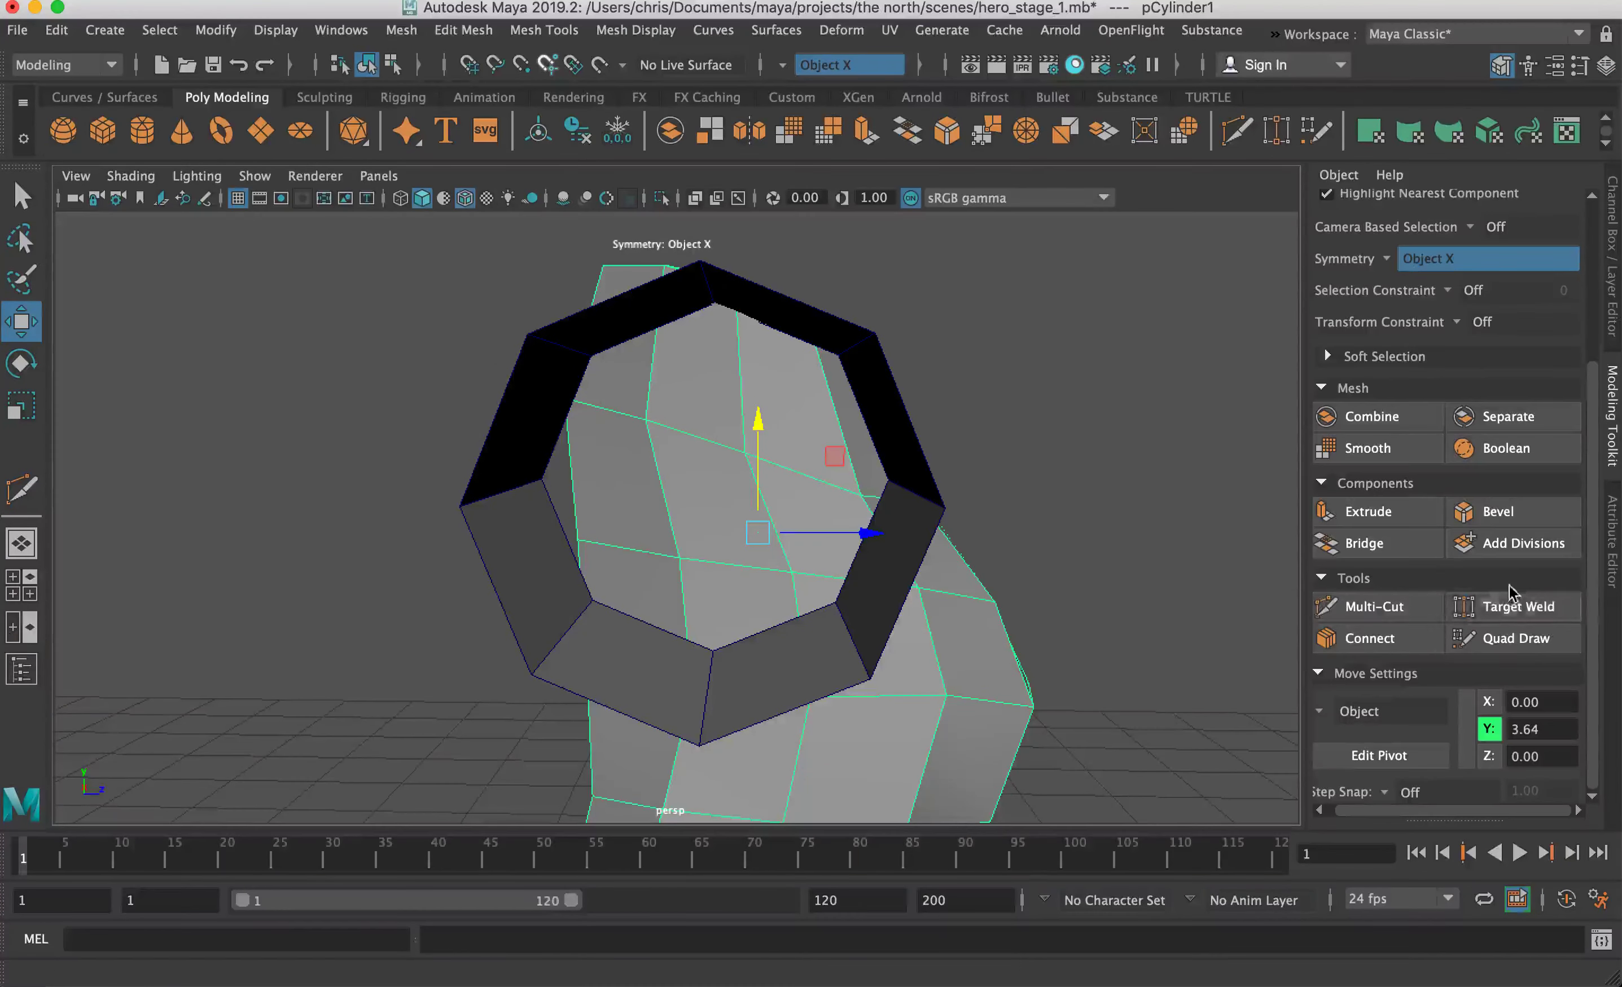
pyautogui.click(1380, 606)
# Step: Cut an edge across the upper front torso face beside the arm, from its side edge to the opposite upper vertex
pyautogui.keyDown('alt'); pyautogui.moveTo(743, 359); pyautogui.dragTo(604, 375); pyautogui.keyUp('alt')
pyautogui.click(703, 343)
pyautogui.scroll(2, 595, 364)
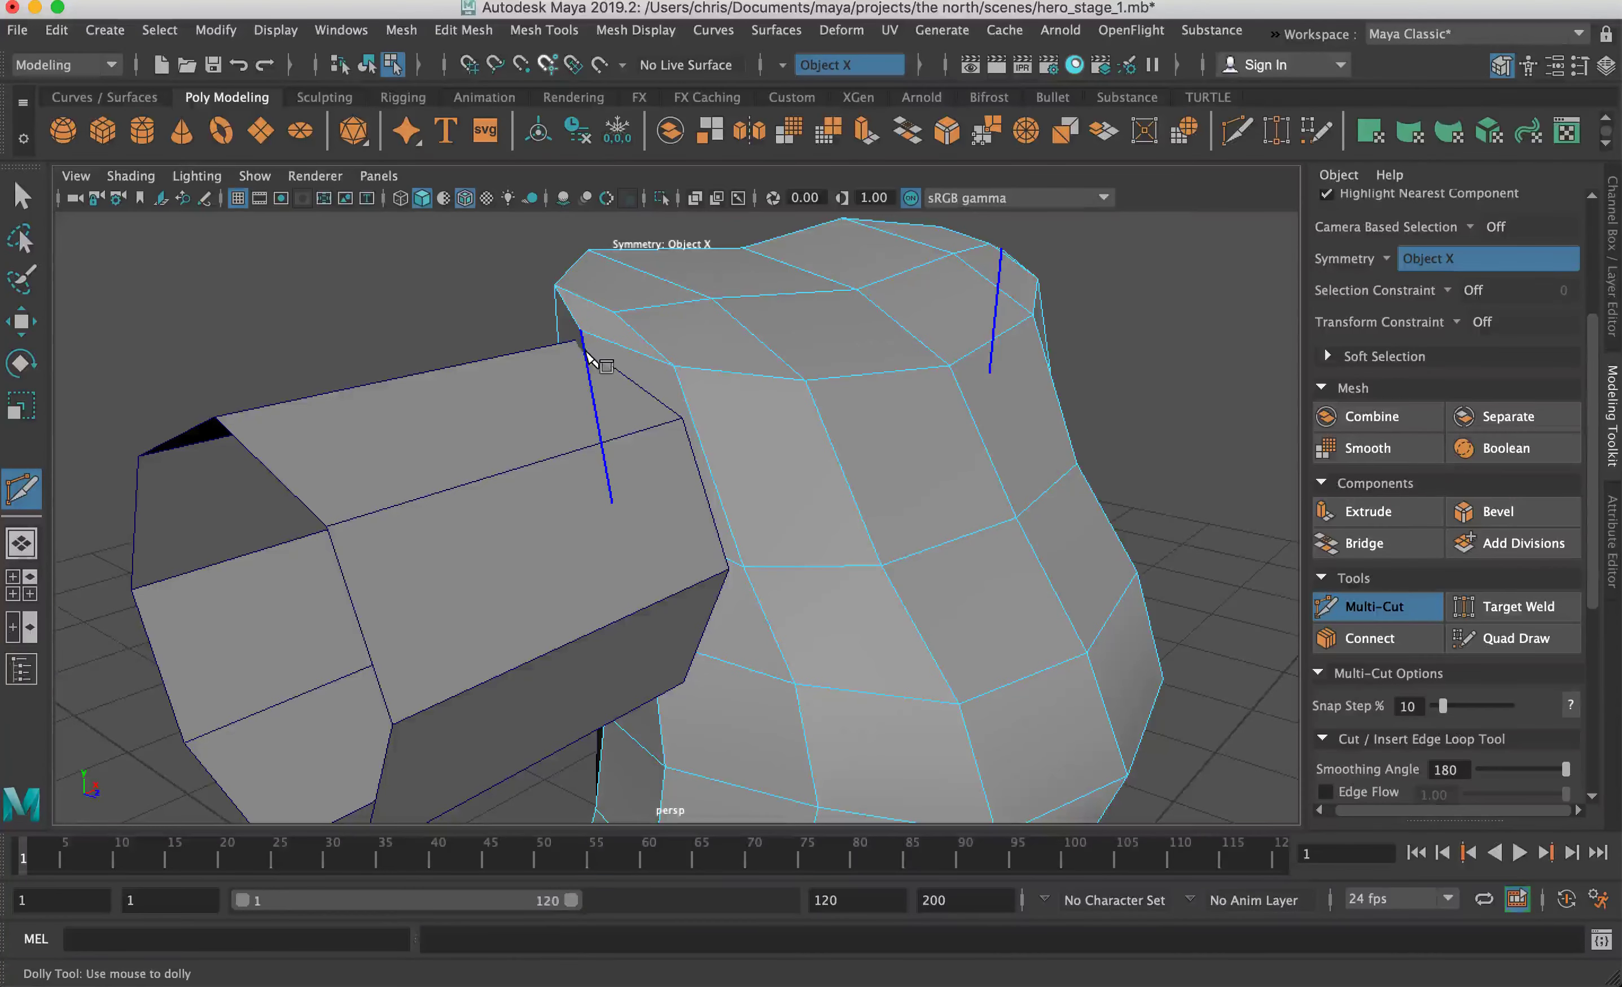
pyautogui.keyDown('alt'); pyautogui.moveTo(602, 372); pyautogui.dragTo(562, 363); pyautogui.keyUp('alt')
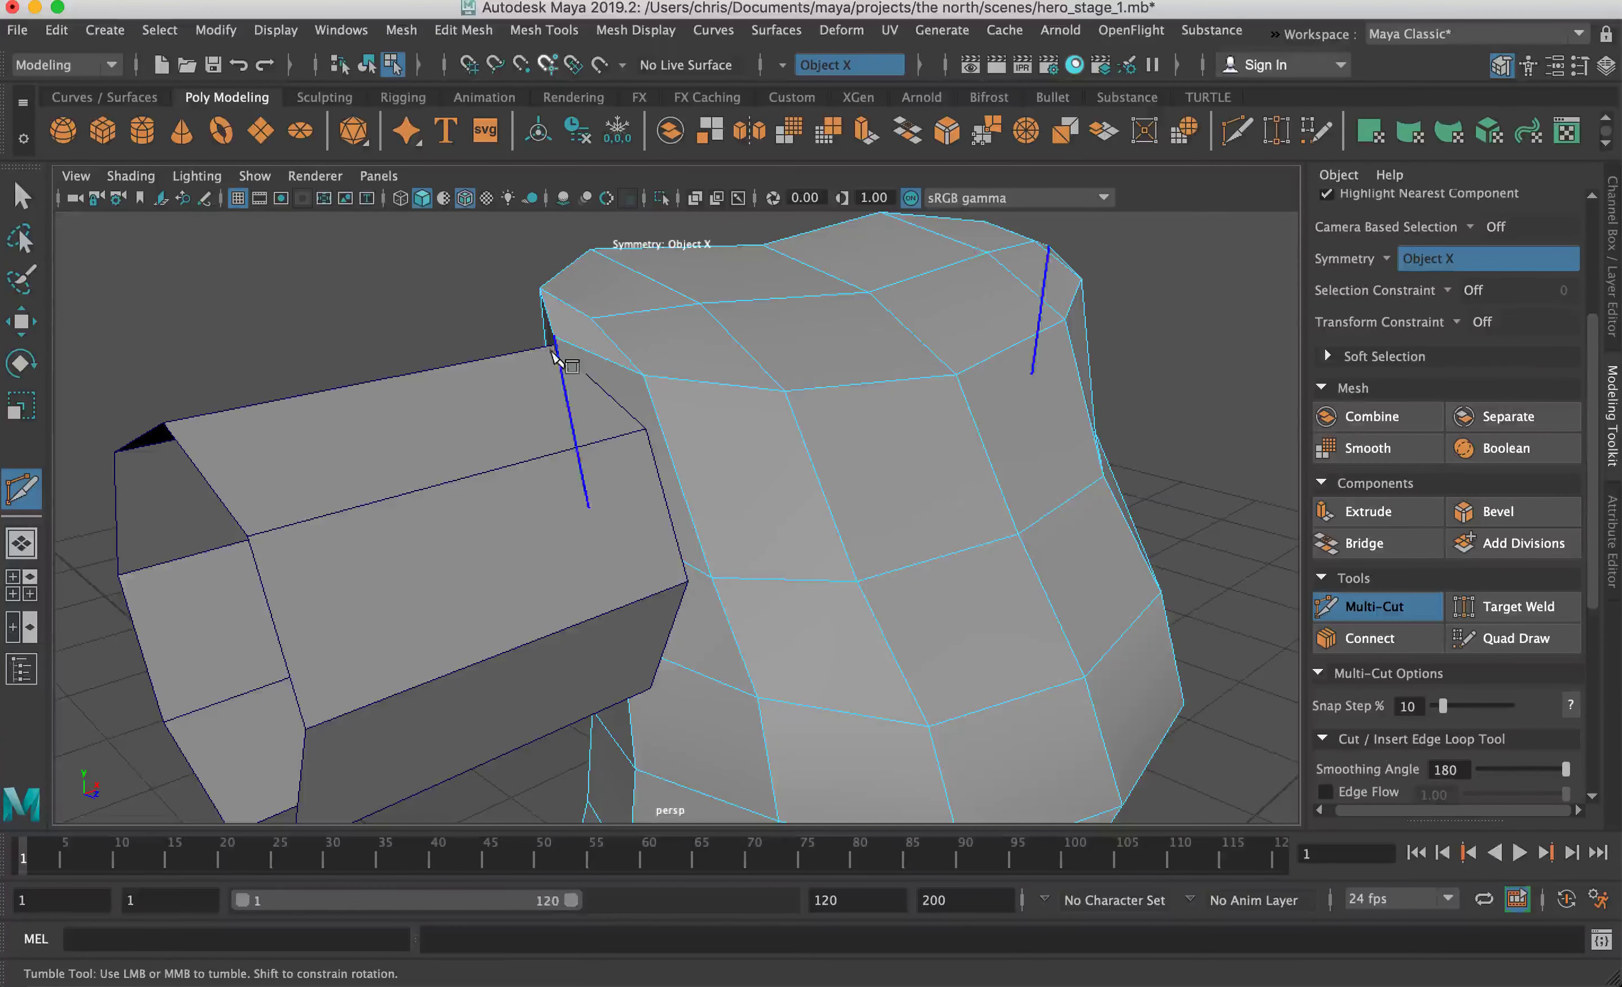
pyautogui.keyDown('alt'); pyautogui.moveTo(656, 450); pyautogui.dragTo(694, 437); pyautogui.keyUp('alt')
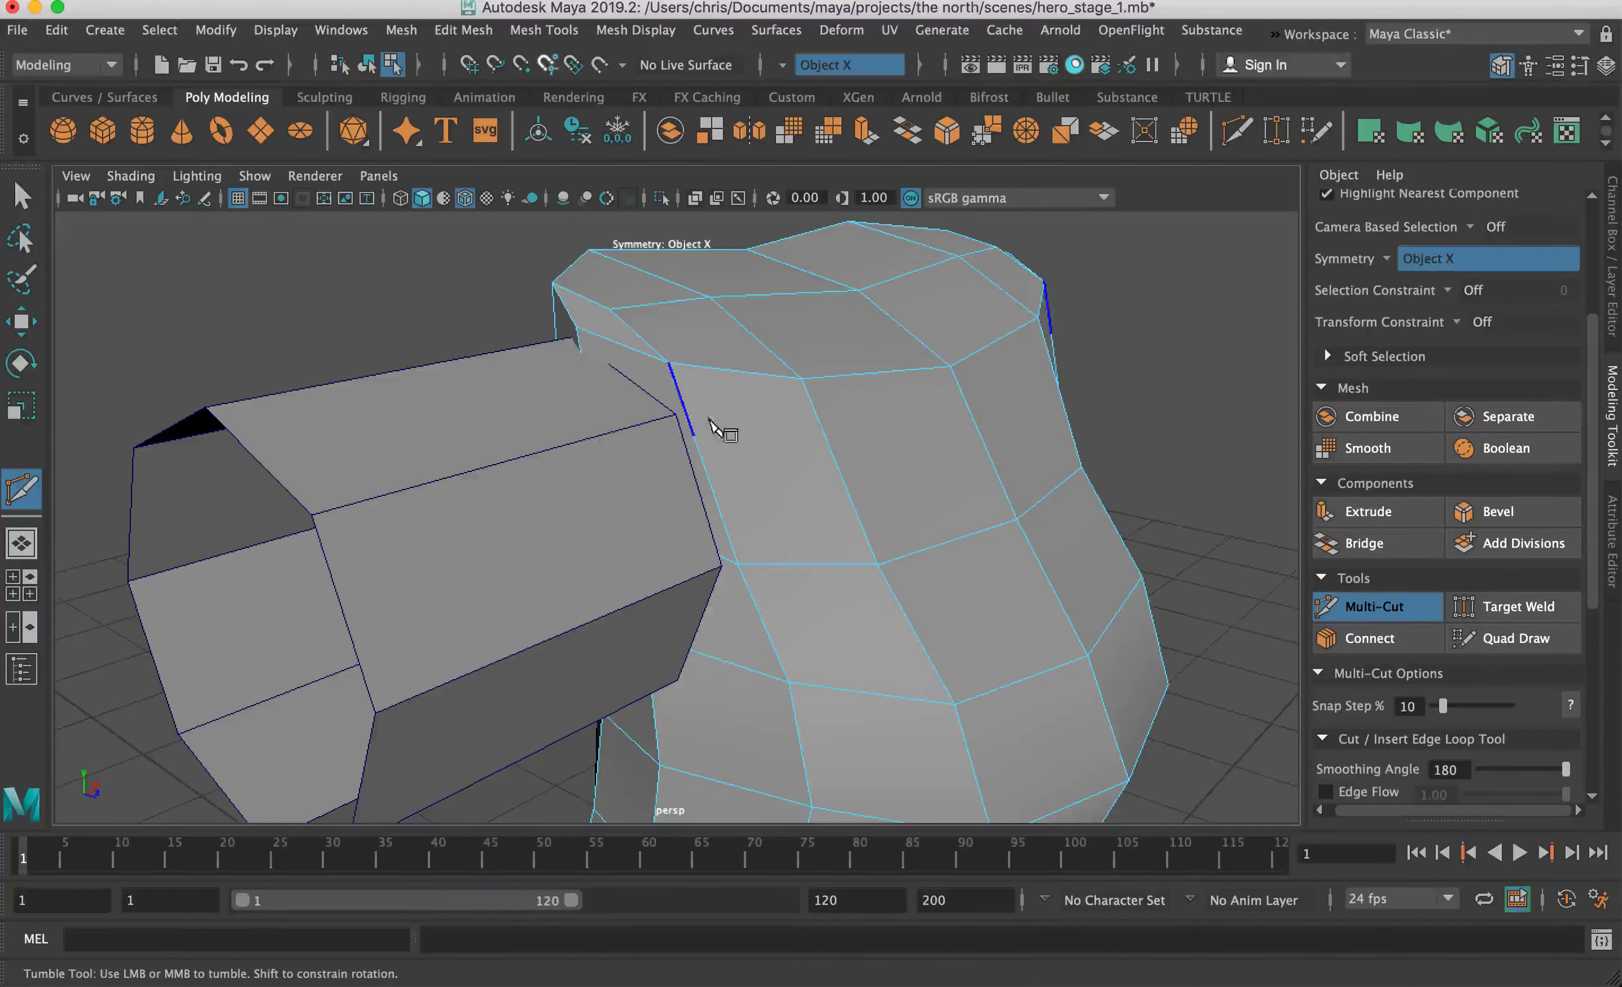
pyautogui.click(694, 435)
pyautogui.click(801, 379)
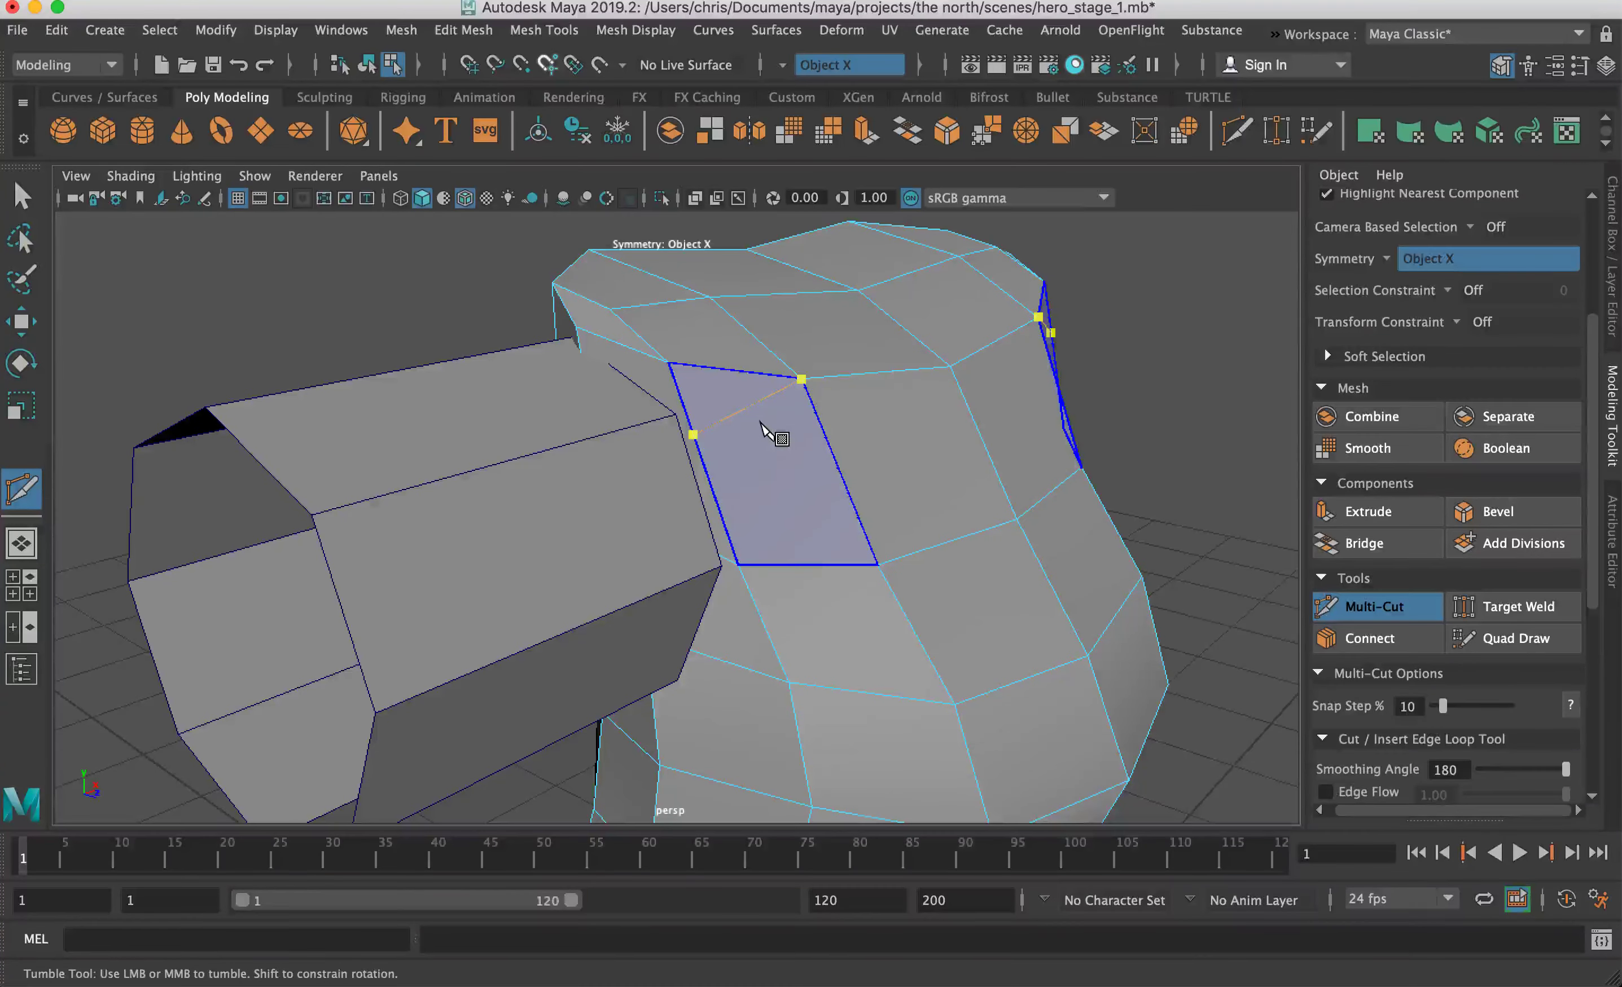
pyautogui.press('Return')
# Step: Cut a second edge from the torso's front shoulder corner vertex across the faces along the top of the chest
pyautogui.click(668, 363)
pyautogui.click(762, 344)
pyautogui.click(901, 325)
pyautogui.press('Return')
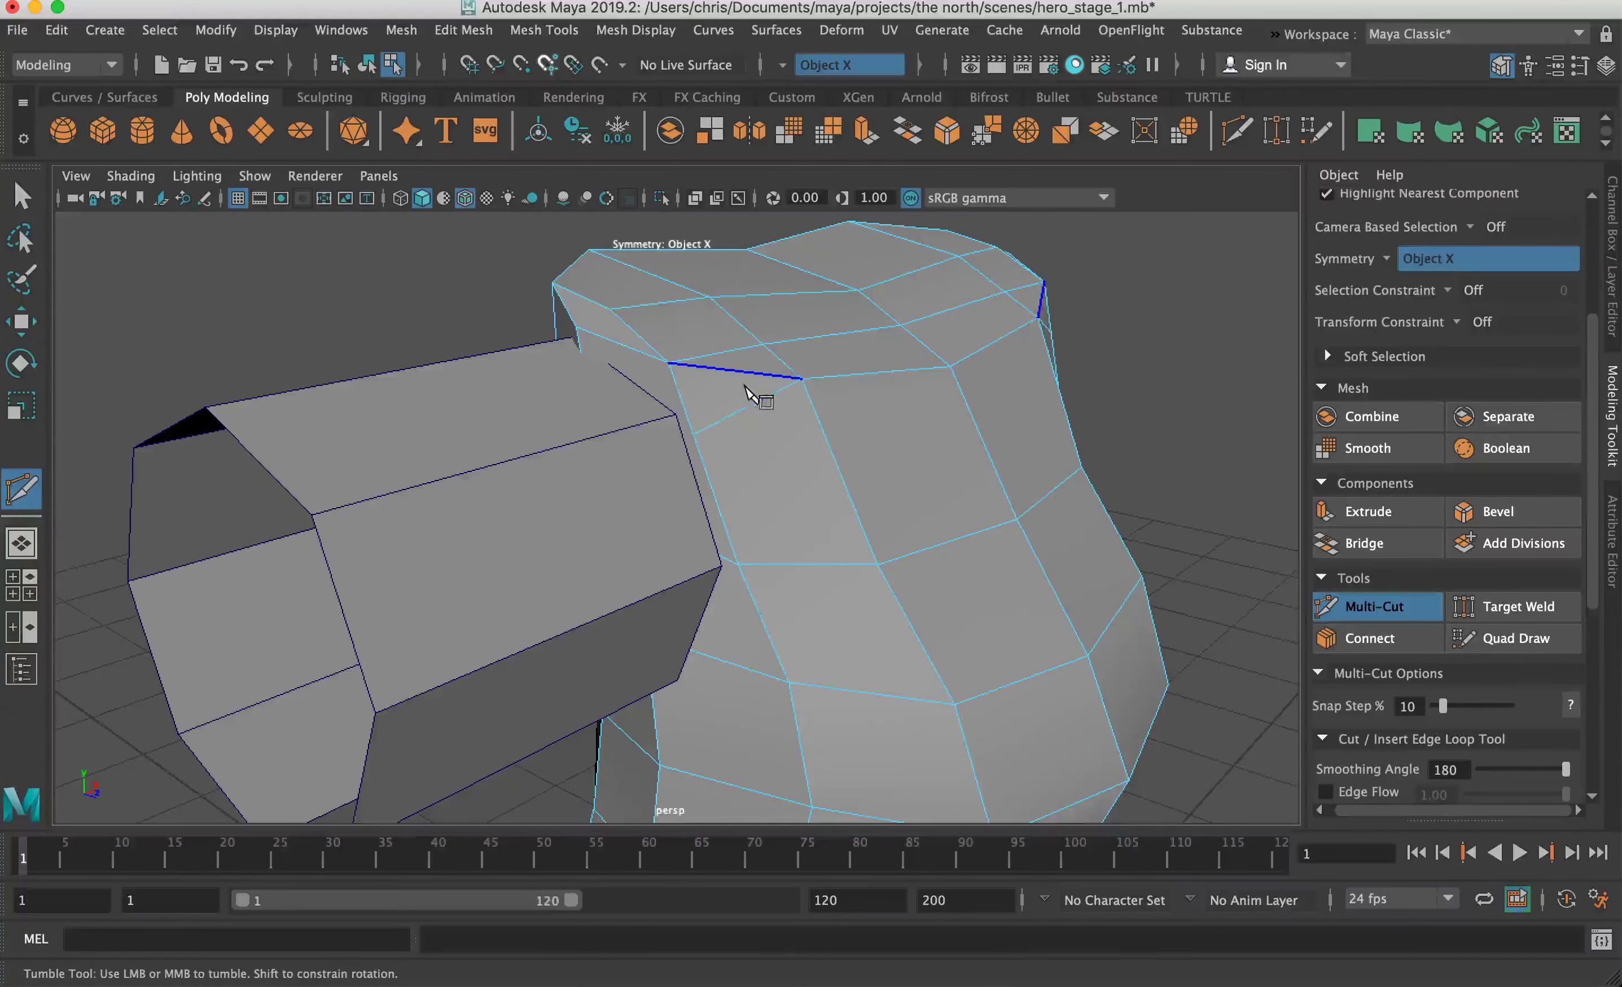
# Step: Delete the old torso edge between the two new cuts at the front shoulder corner
pyautogui.press('w')
pyautogui.click(735, 368)
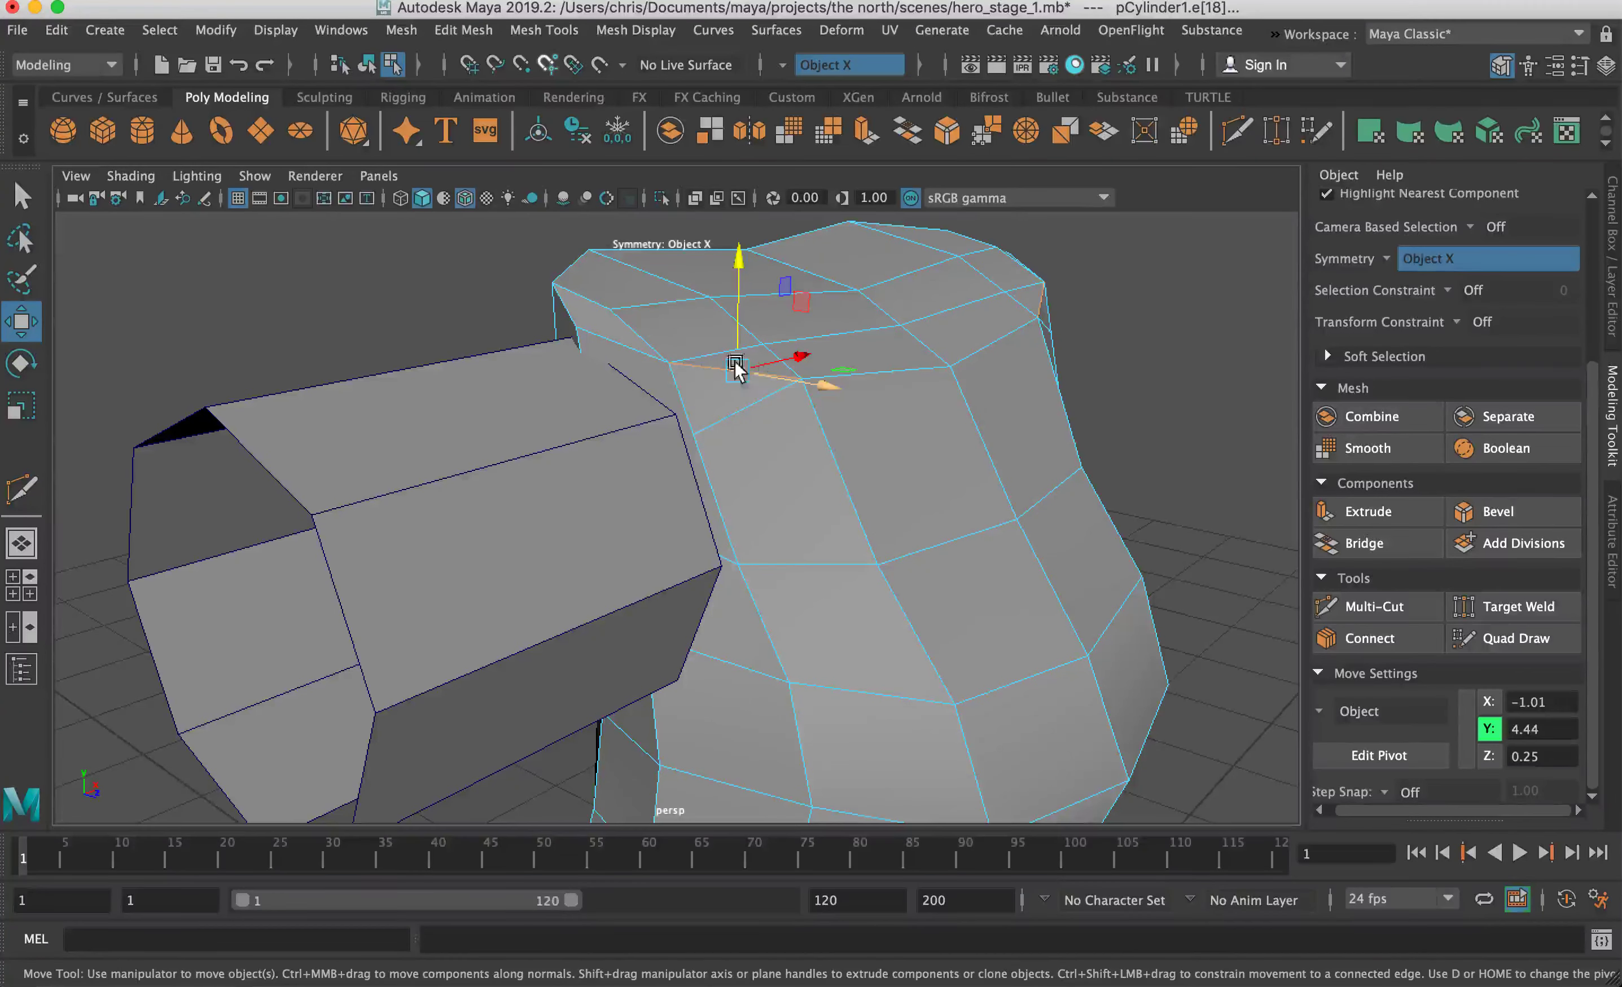
pyautogui.press('Delete')
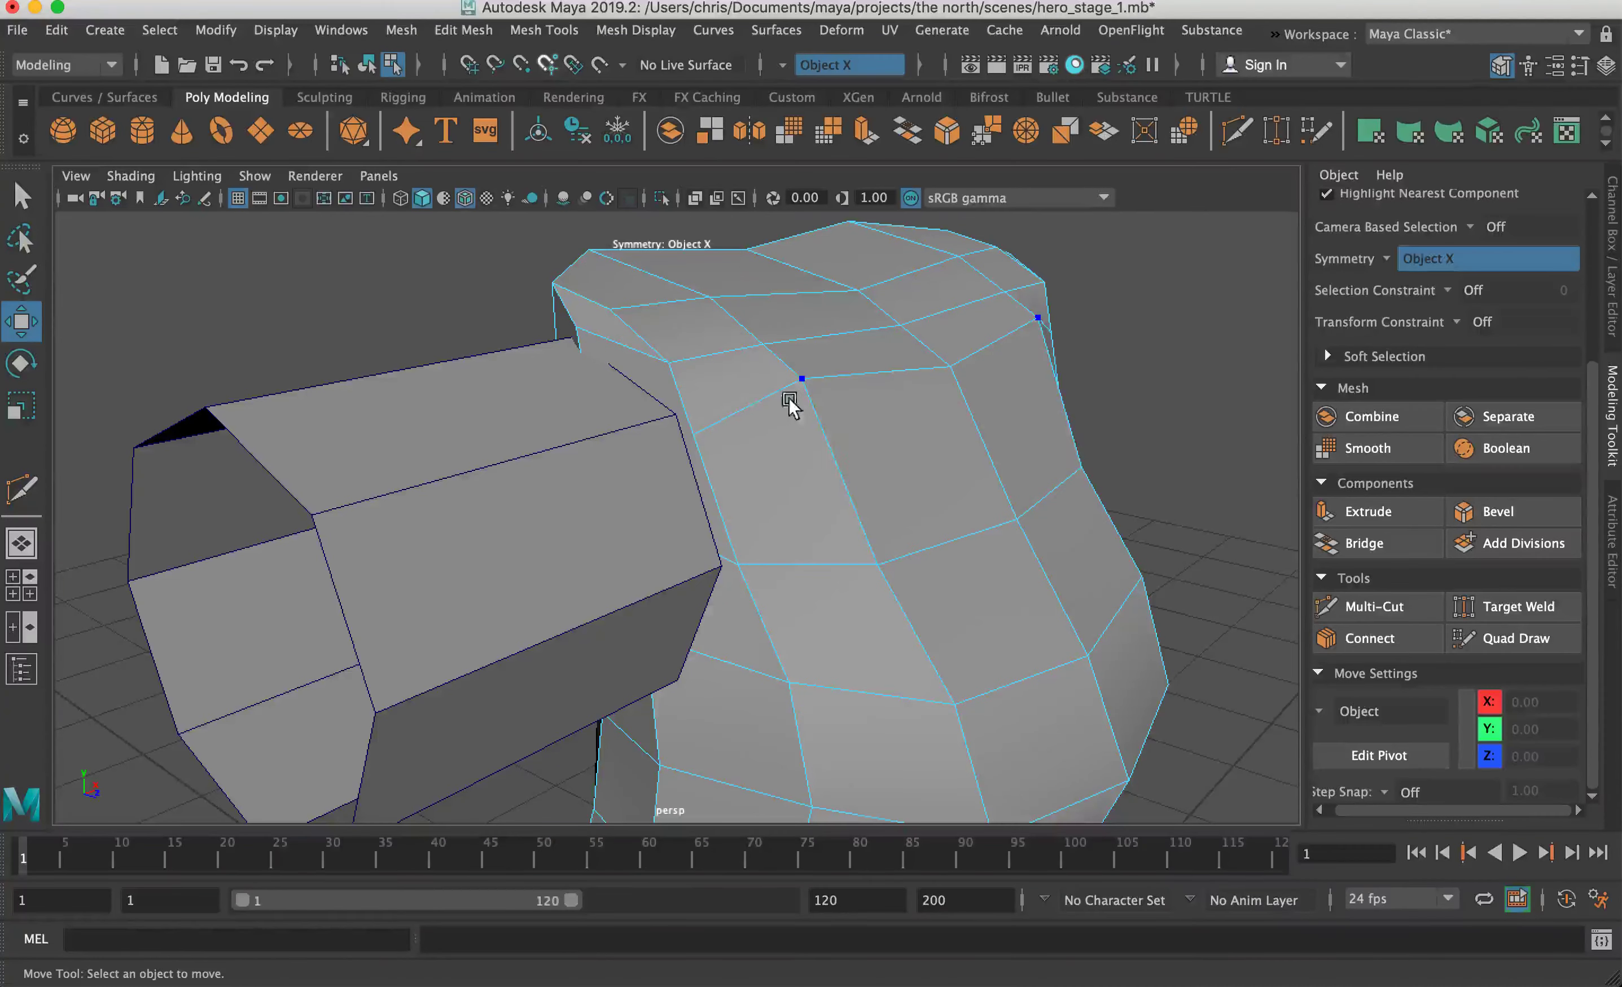
# Step: Compare the torso's smoothed preview with its unsmoothed mesh around the new shoulder cuts
pyautogui.press('1')
pyautogui.press('2')
pyautogui.press('3')
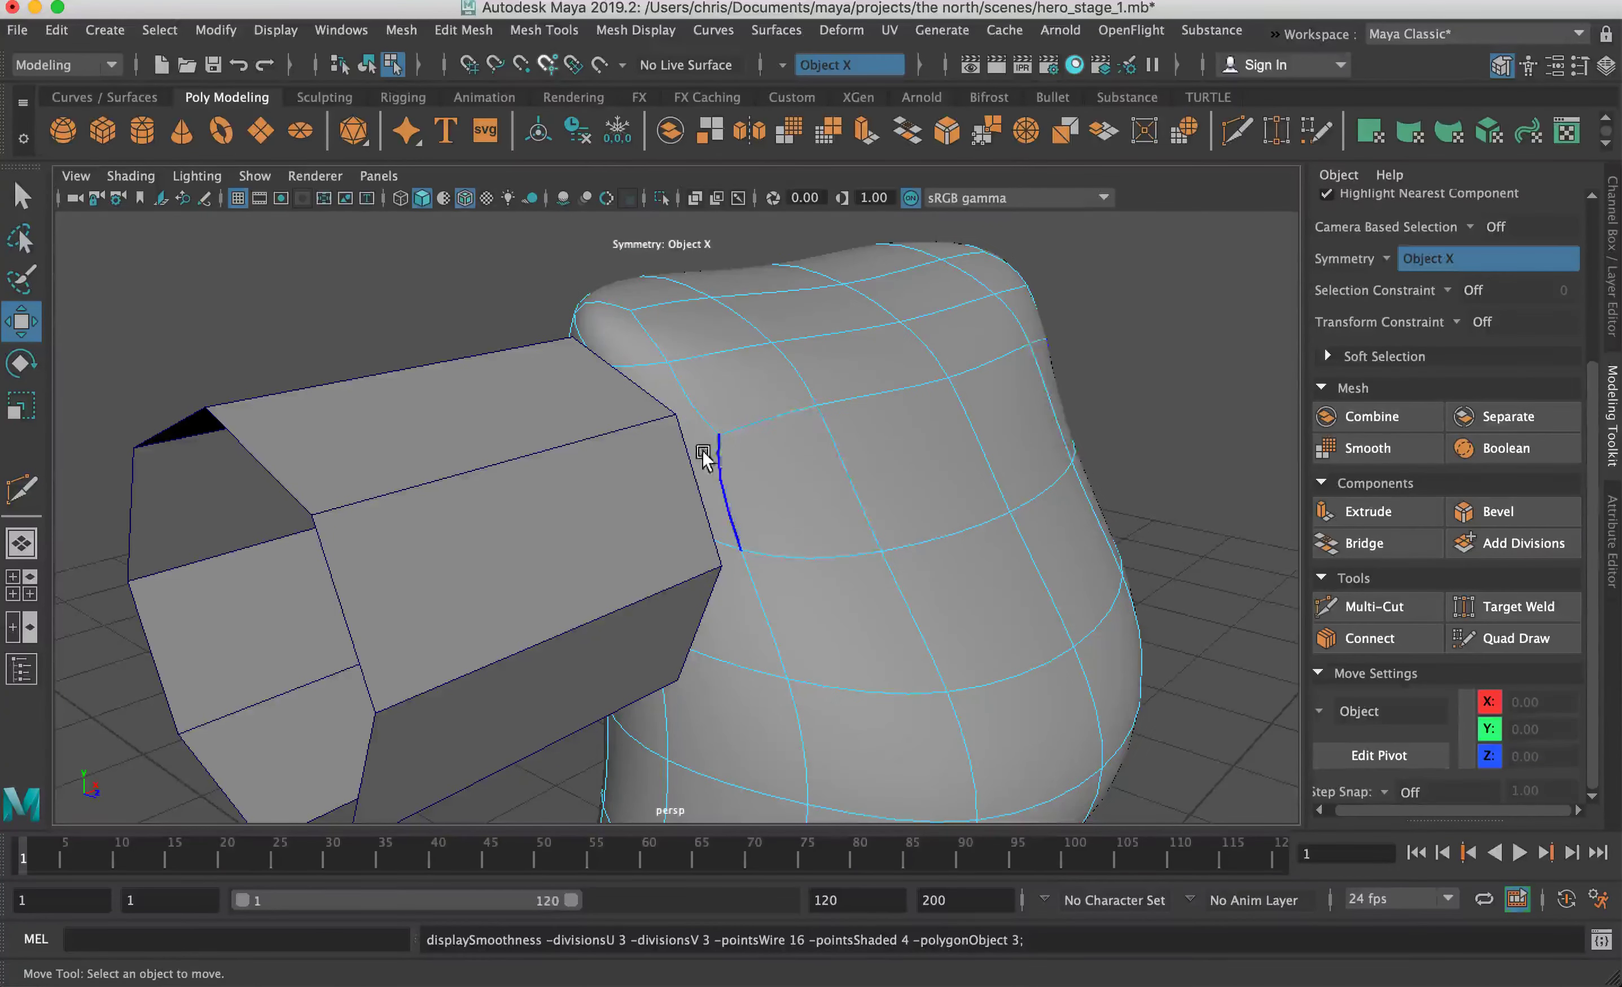
pyautogui.press('1')
pyautogui.press('3')
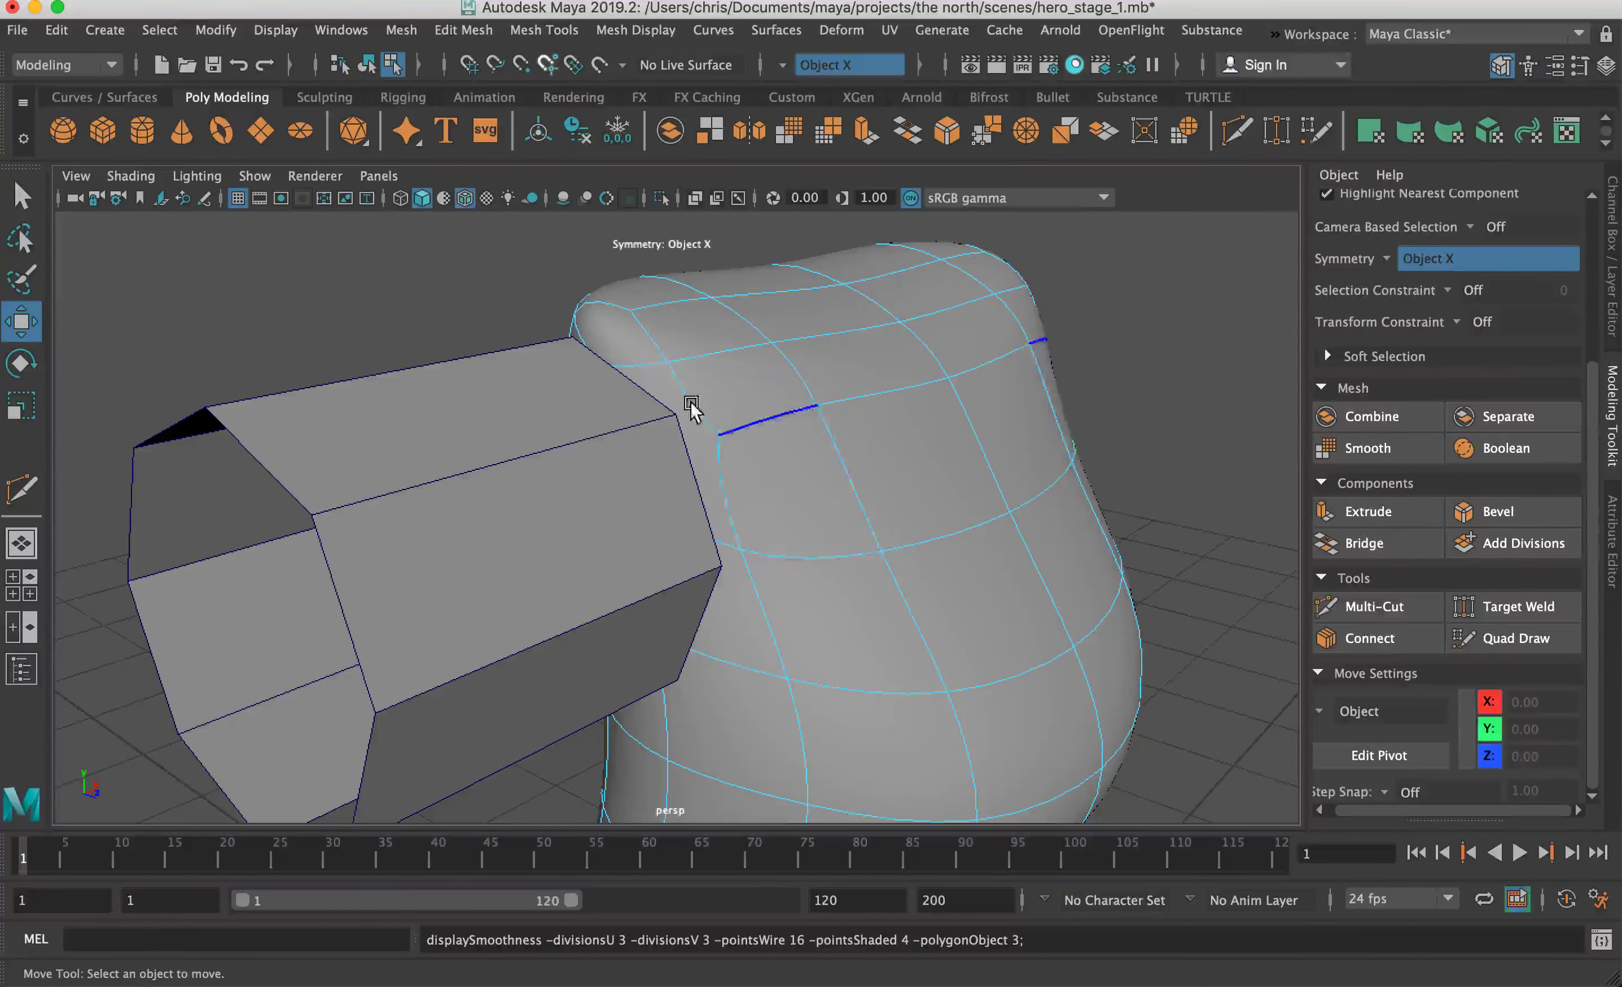
pyautogui.keyDown('alt'); pyautogui.moveTo(735, 463); pyautogui.dragTo(670, 452); pyautogui.keyUp('alt')
pyautogui.keyDown('alt'); pyautogui.moveTo(513, 449); pyautogui.dragTo(659, 456); pyautogui.keyUp('alt')
pyautogui.press('1')
# Step: Snap the torso's upper shoulder vertex onto the top vertex of the arm cylinder's inner rim
pyautogui.click(608, 387)
pyautogui.moveTo(607, 341); pyautogui.dragTo(496, 340, button='right')
pyautogui.keyDown('alt'); pyautogui.moveTo(496, 341); pyautogui.dragTo(622, 366); pyautogui.keyUp('alt')
pyautogui.click(562, 369)
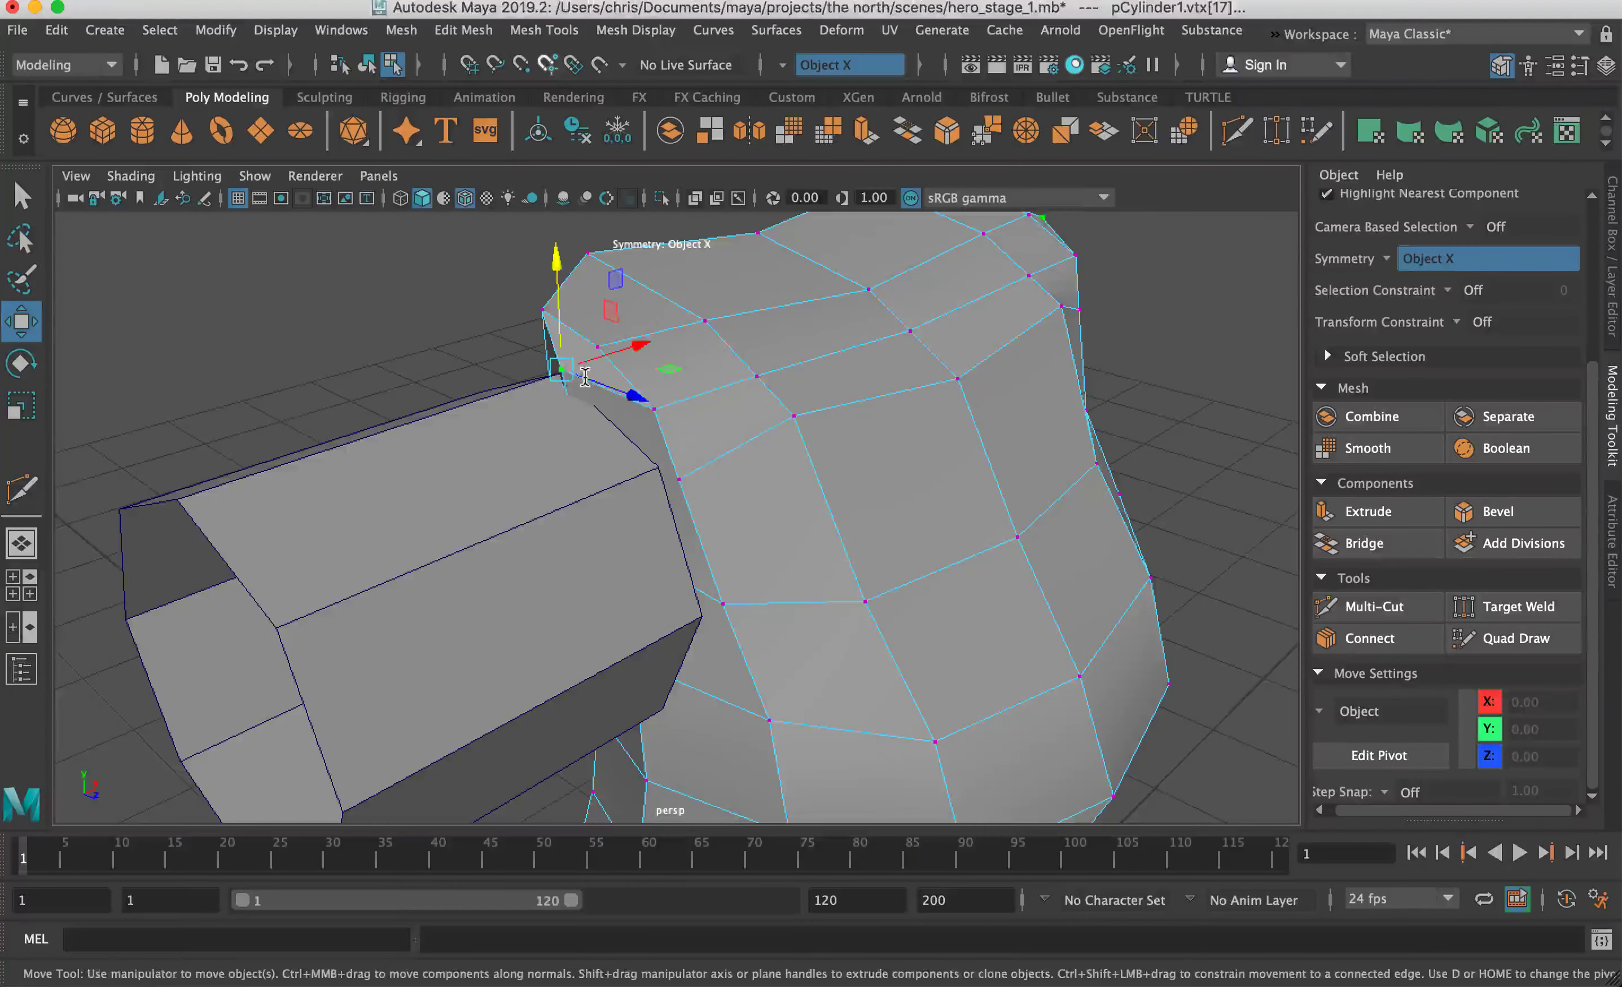
pyautogui.press('v')
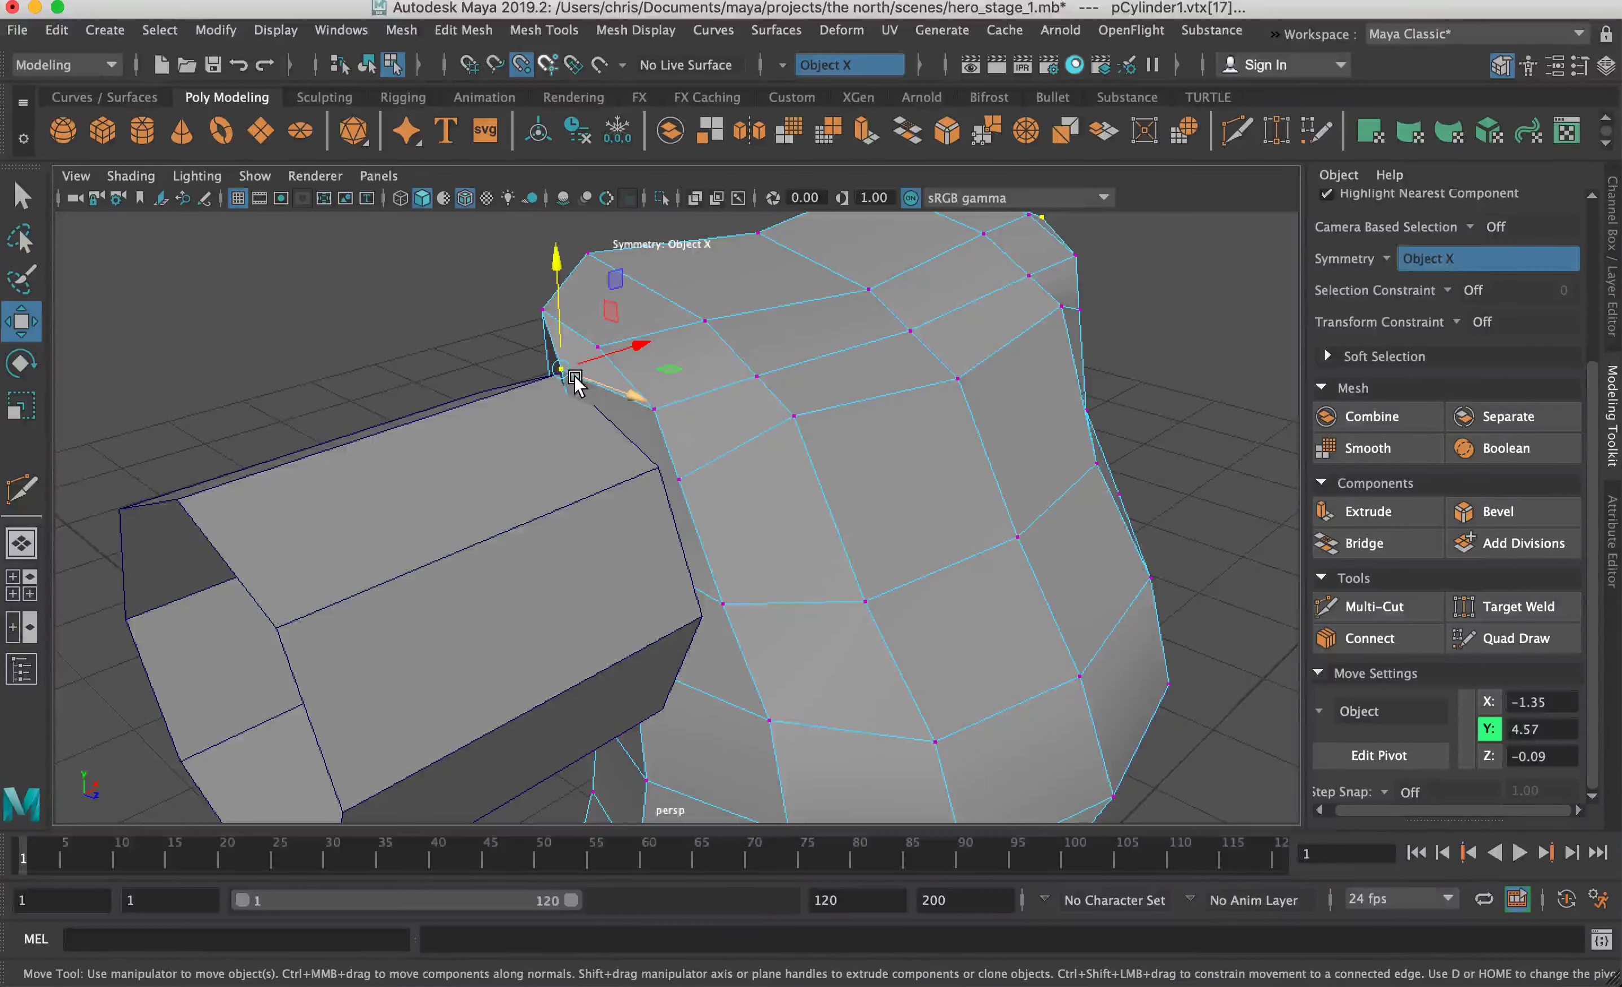
pyautogui.moveTo(560, 370); pyautogui.dragTo(620, 404)
# Step: Snap the newly cut front shoulder vertex onto the next forward vertex of the arm cylinder's inner rim
pyautogui.keyDown('alt'); pyautogui.moveTo(721, 414); pyautogui.dragTo(684, 425); pyautogui.keyUp('alt')
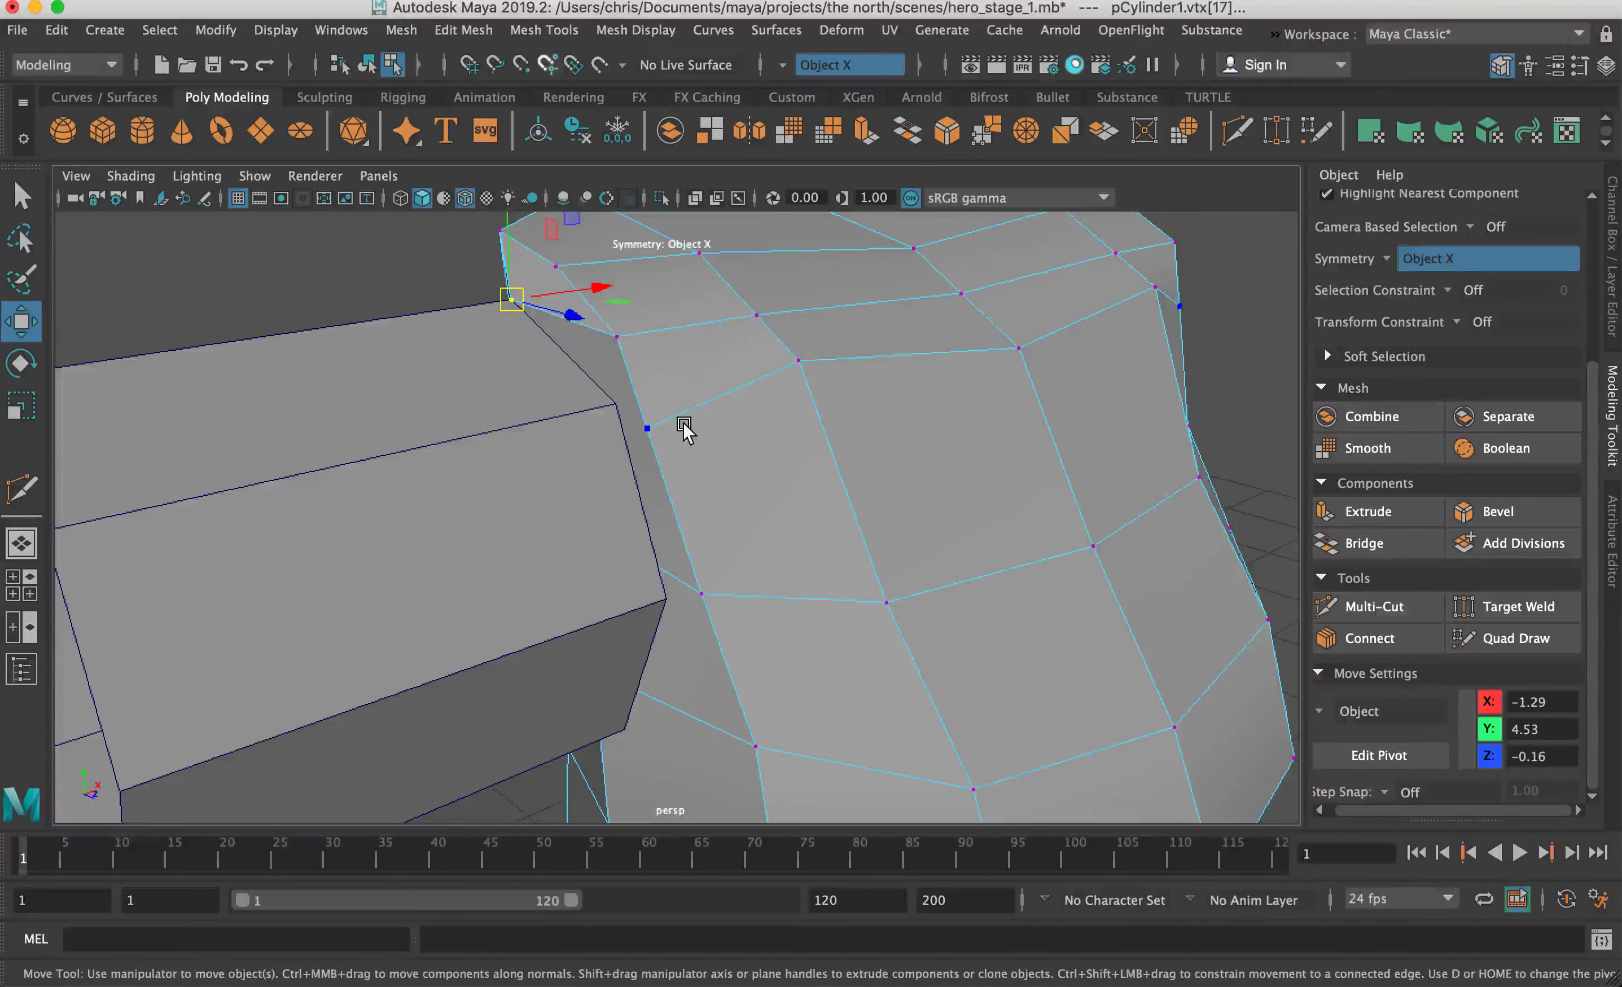
pyautogui.click(638, 437)
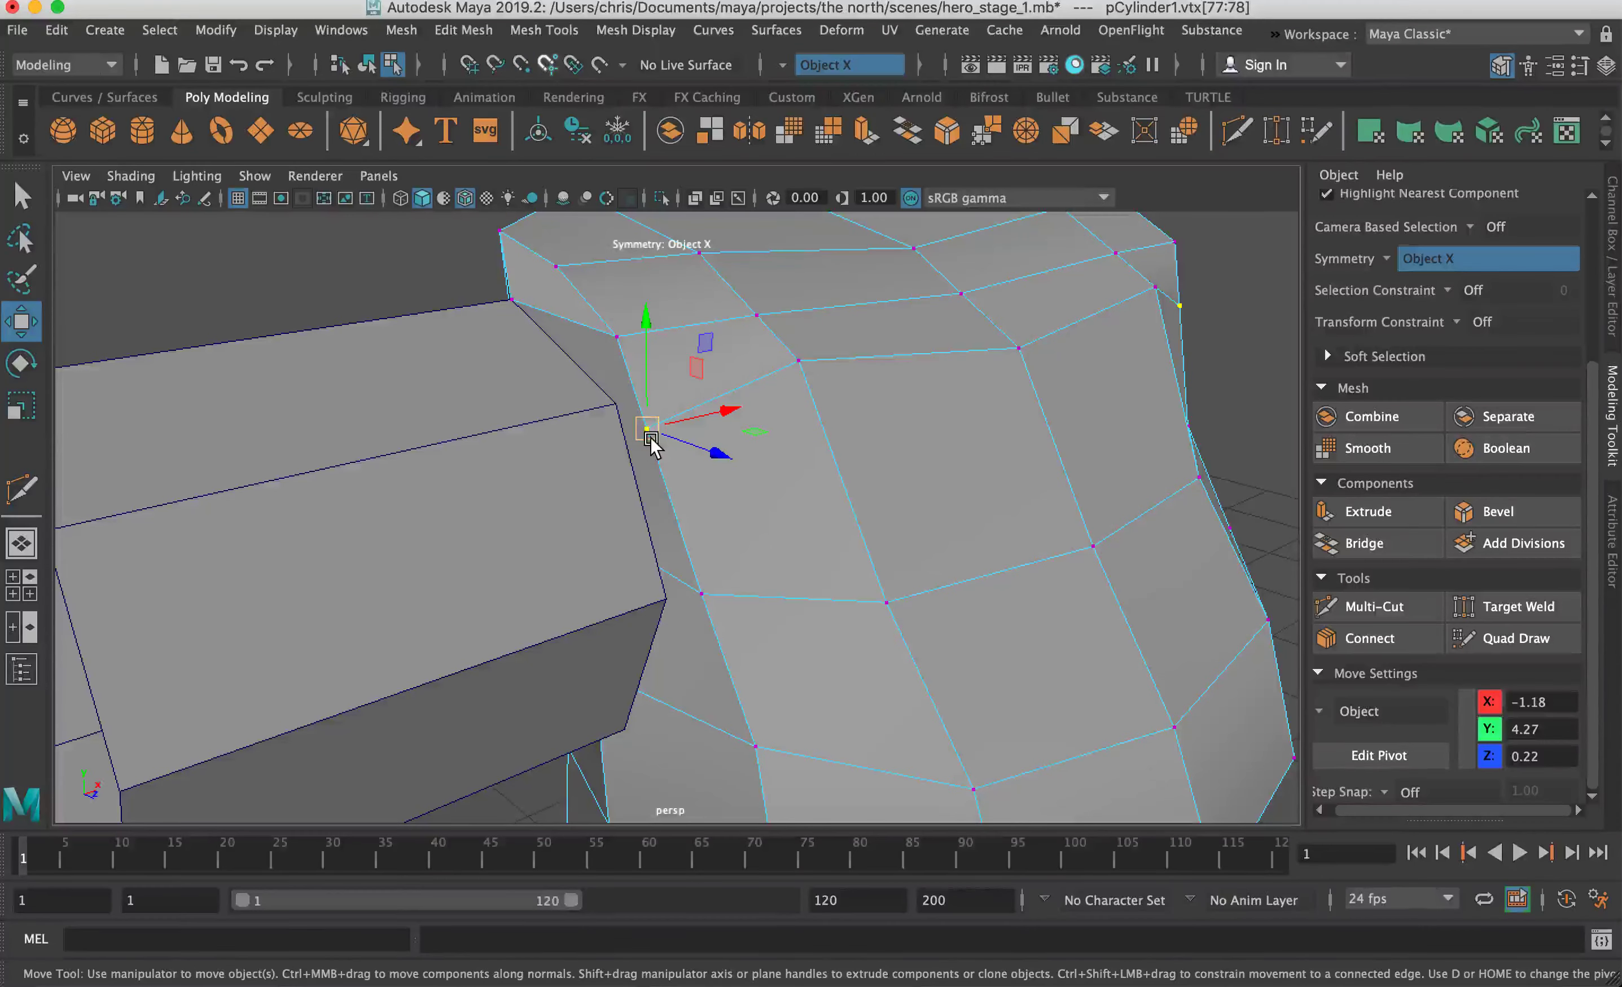
pyautogui.moveTo(642, 433); pyautogui.dragTo(722, 510)
pyautogui.click(691, 438)
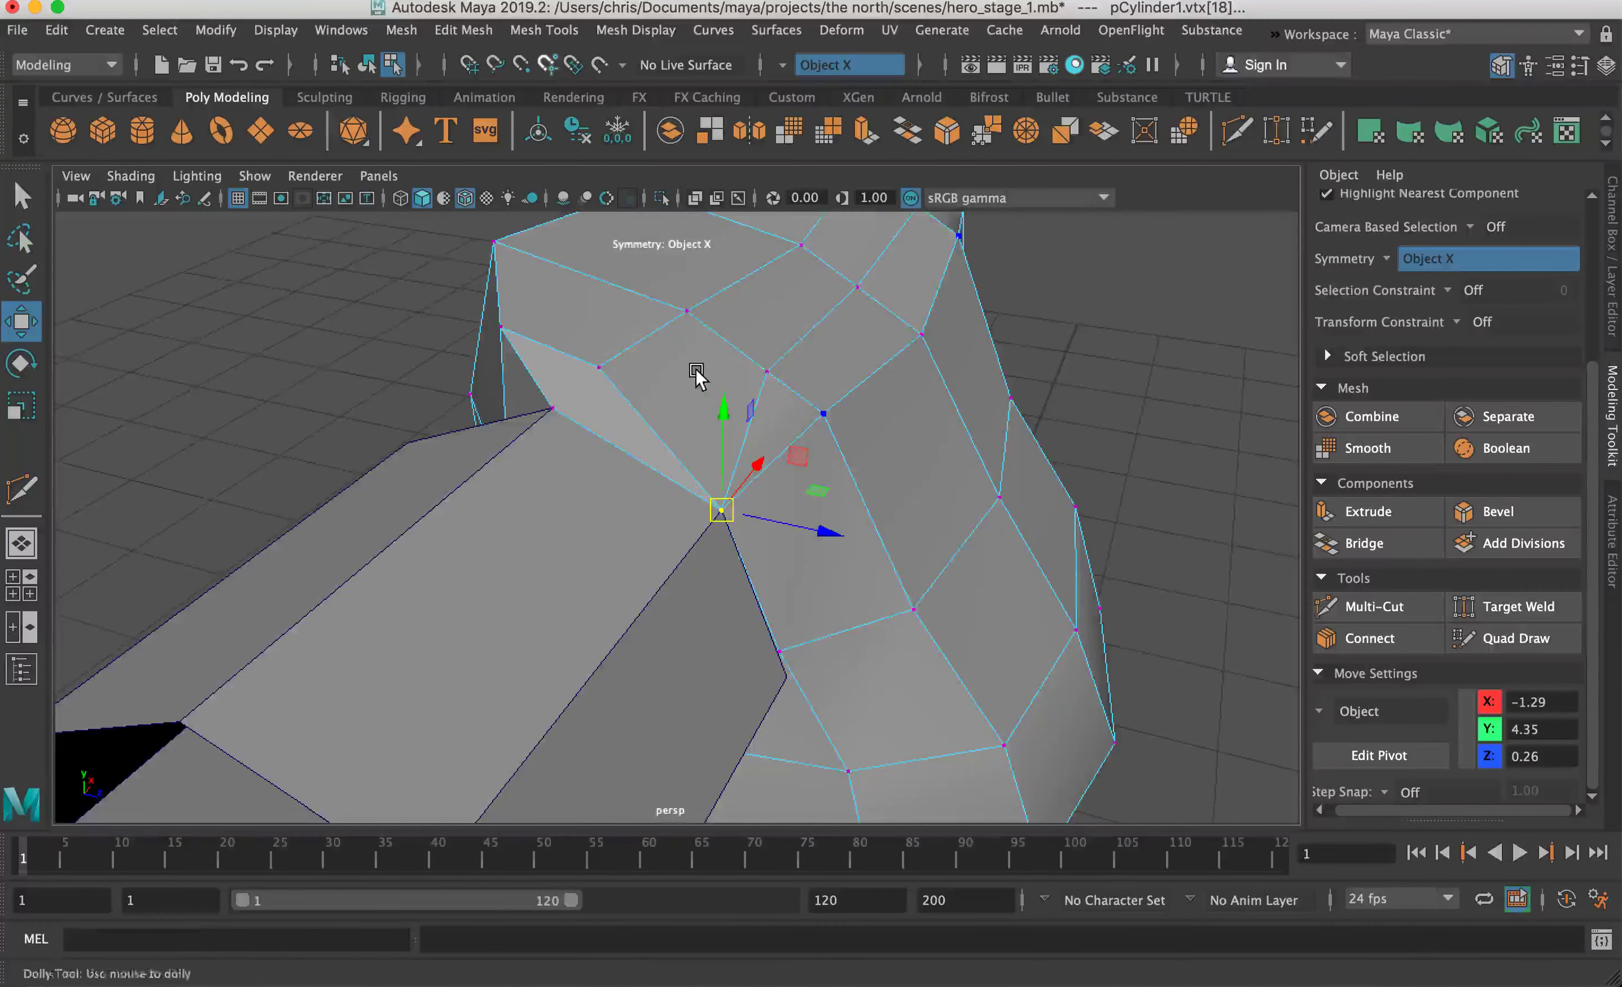
# Step: Try to delete the whole edge loop running from the arm rim over the torso's shoulder, and undo the deletion
pyautogui.scroll(-2, 696, 375)
pyautogui.moveTo(764, 363); pyautogui.dragTo(765, 275, button='right')
pyautogui.click(801, 342)
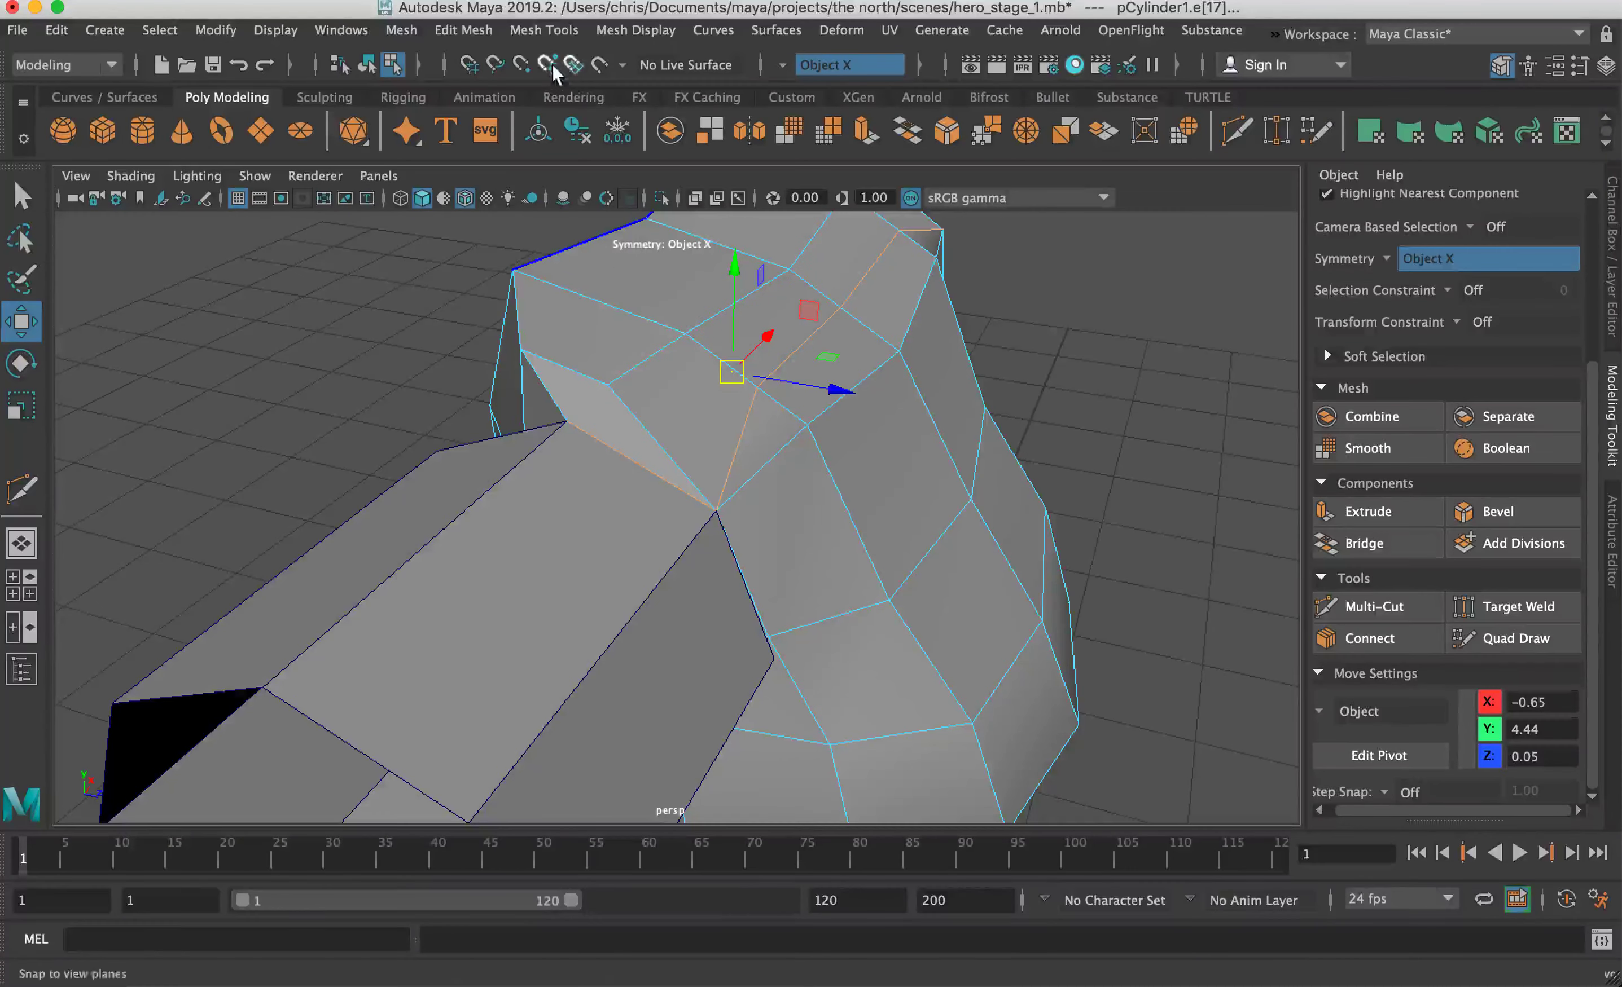
pyautogui.click(543, 30)
pyautogui.moveTo(464, 30)
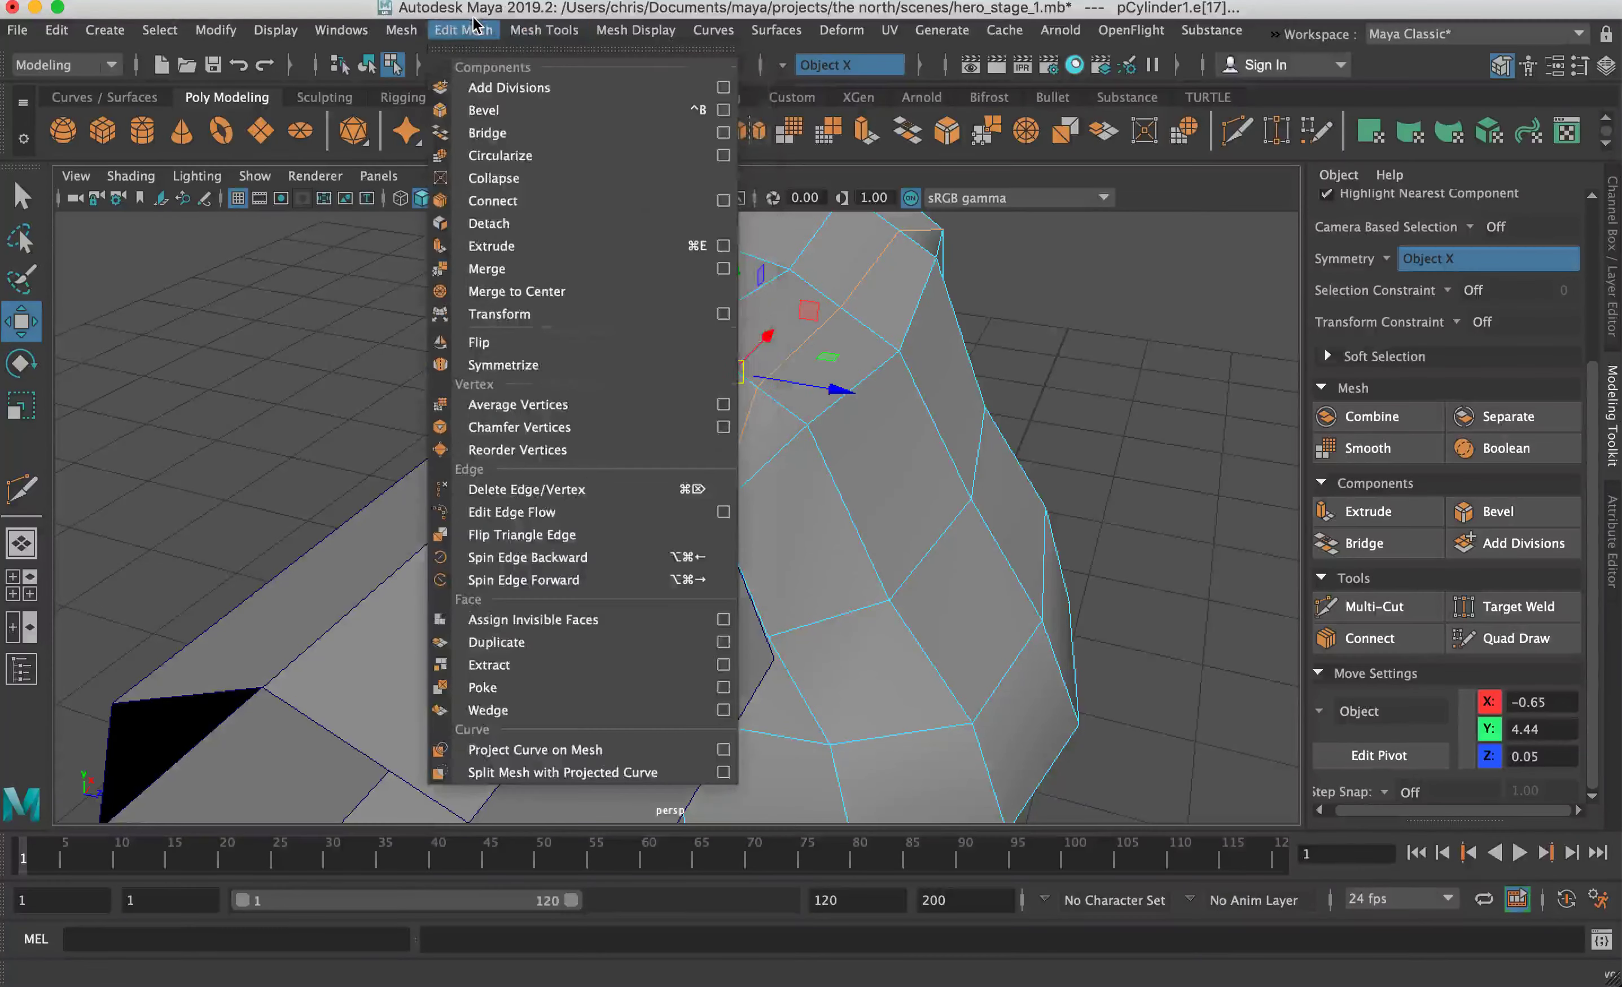
pyautogui.click(546, 492)
pyautogui.keyDown('alt'); pyautogui.moveTo(688, 464); pyautogui.dragTo(585, 461); pyautogui.keyUp('alt')
pyautogui.press('super+z')
# Step: Delete only the edges running from the snapped front vertex across the shoulder top, and check the torso's smoothed preview
pyautogui.click(758, 428)
pyautogui.keyDown('alt'); pyautogui.moveTo(876, 310); pyautogui.dragTo(833, 369, button='middle'); pyautogui.keyUp('alt')
pyautogui.keyDown('shift'); pyautogui.doubleClick(794, 376); pyautogui.keyUp('shift')
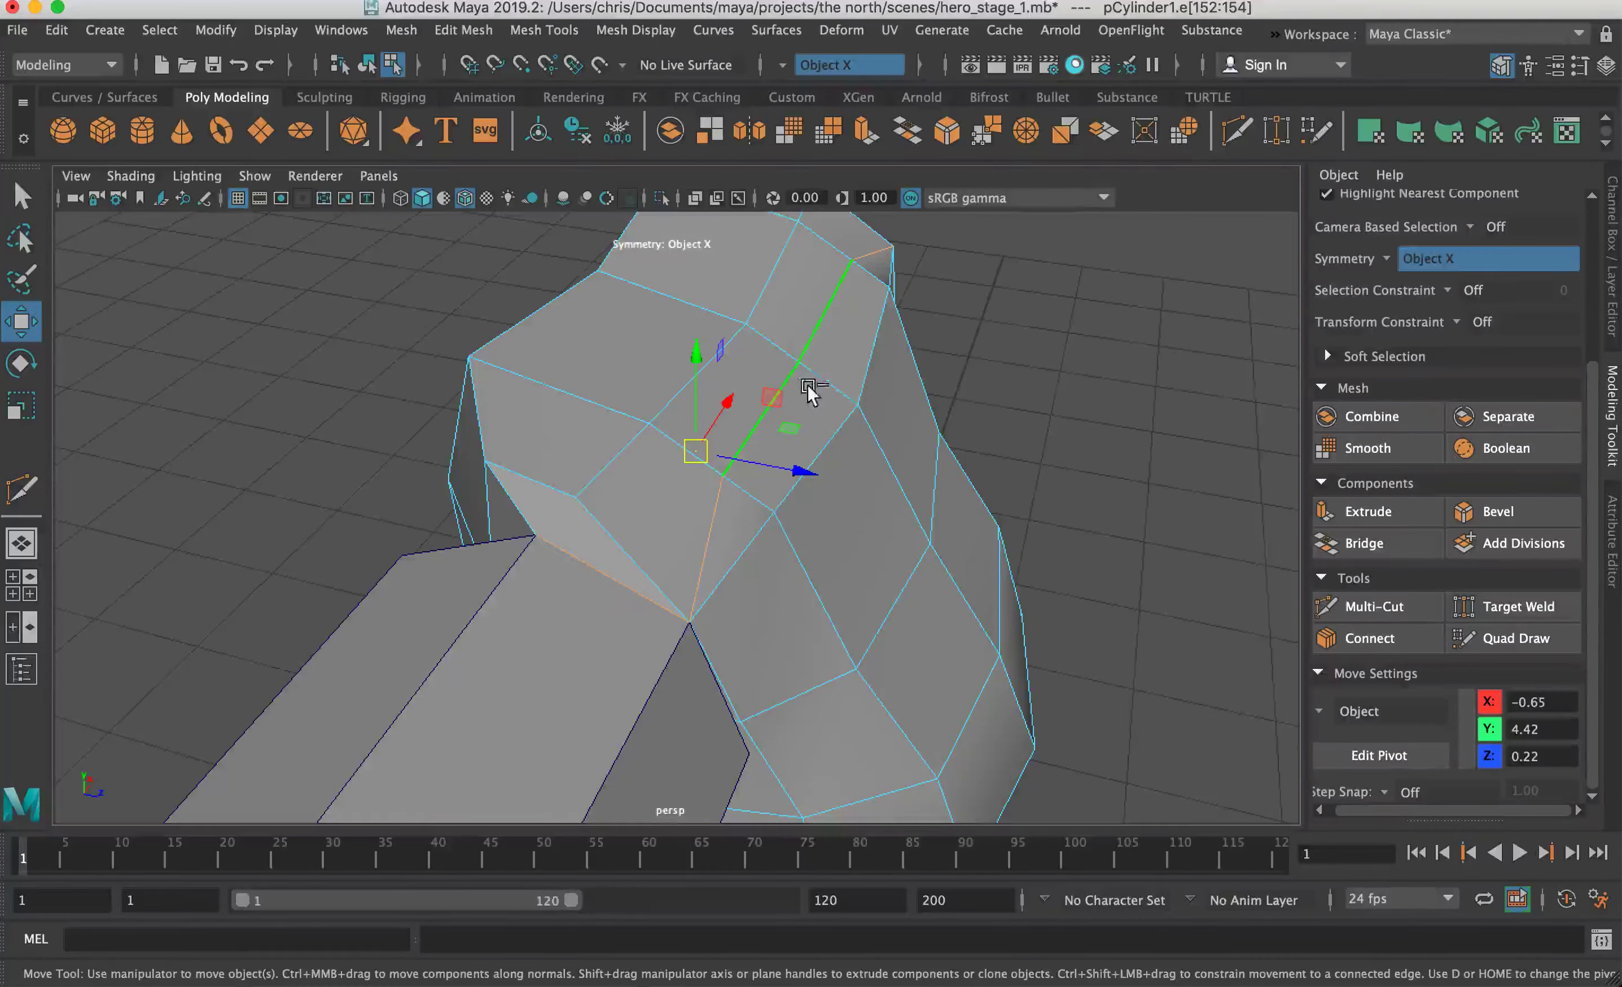
pyautogui.click(719, 511)
pyautogui.keyDown('shift'); pyautogui.doubleClick(793, 378); pyautogui.keyUp('shift')
pyautogui.click(464, 29)
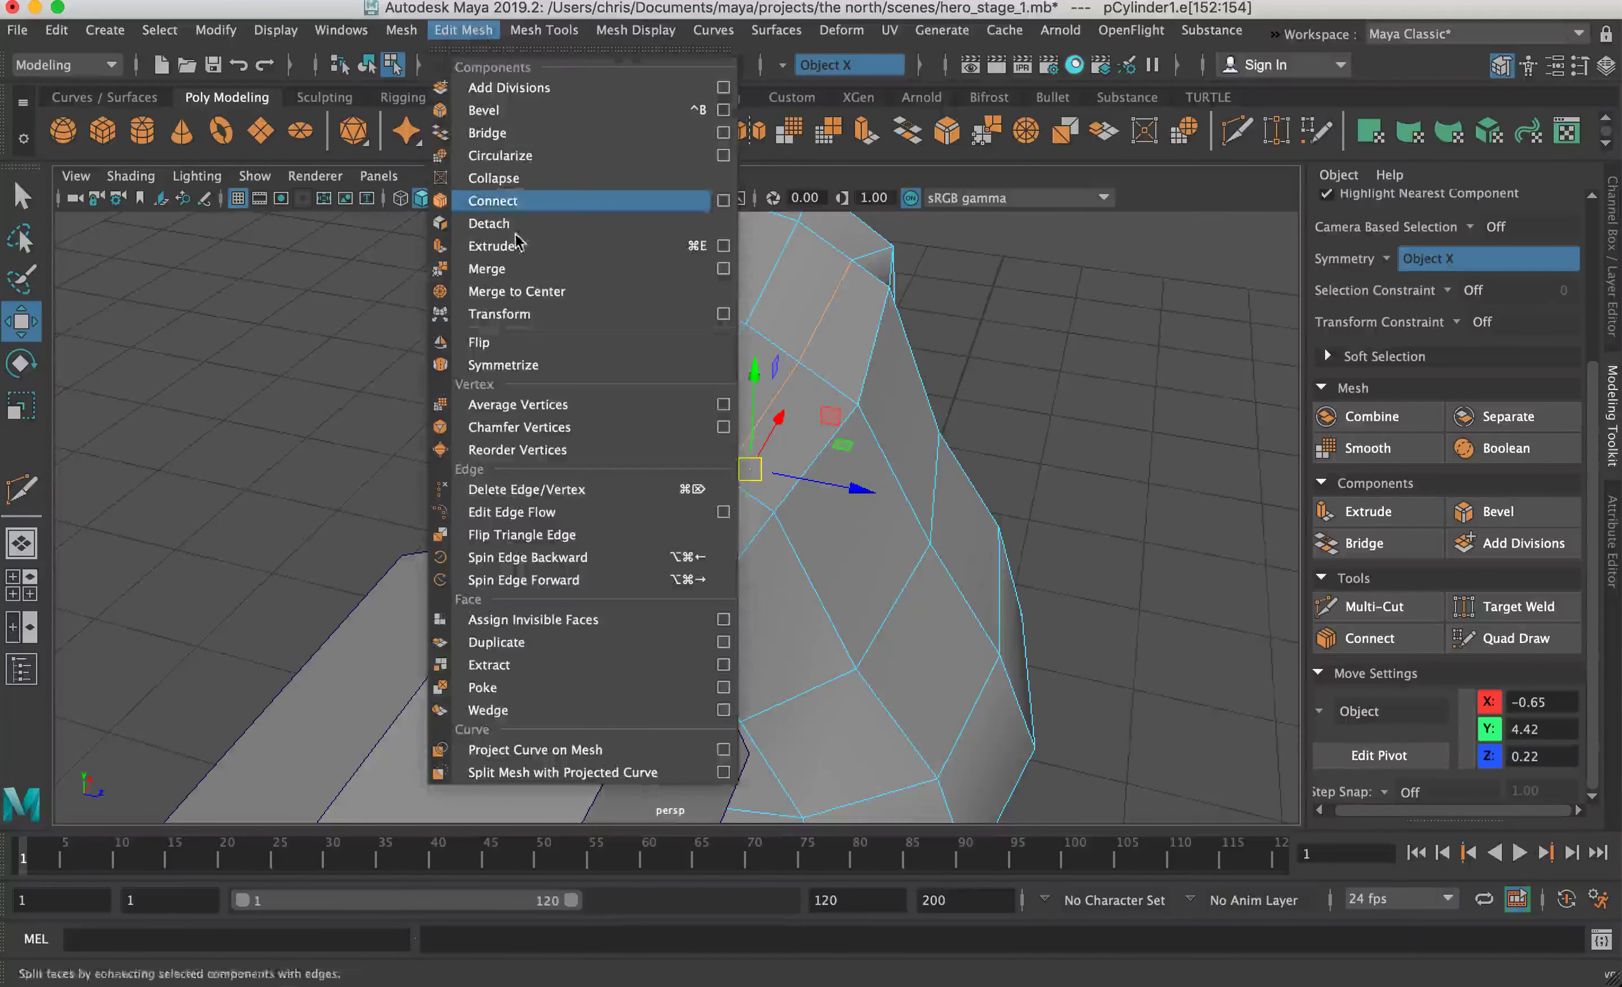
pyautogui.click(562, 491)
pyautogui.press('3')
pyautogui.moveTo(641, 398)
pyautogui.keyDown('alt'); pyautogui.mouseDown()
pyautogui.moveTo(608, 474)
pyautogui.moveTo(540, 449)
pyautogui.moveTo(607, 318)
pyautogui.moveTo(632, 407)
pyautogui.mouseUp(); pyautogui.keyUp('alt')
pyautogui.press('1')
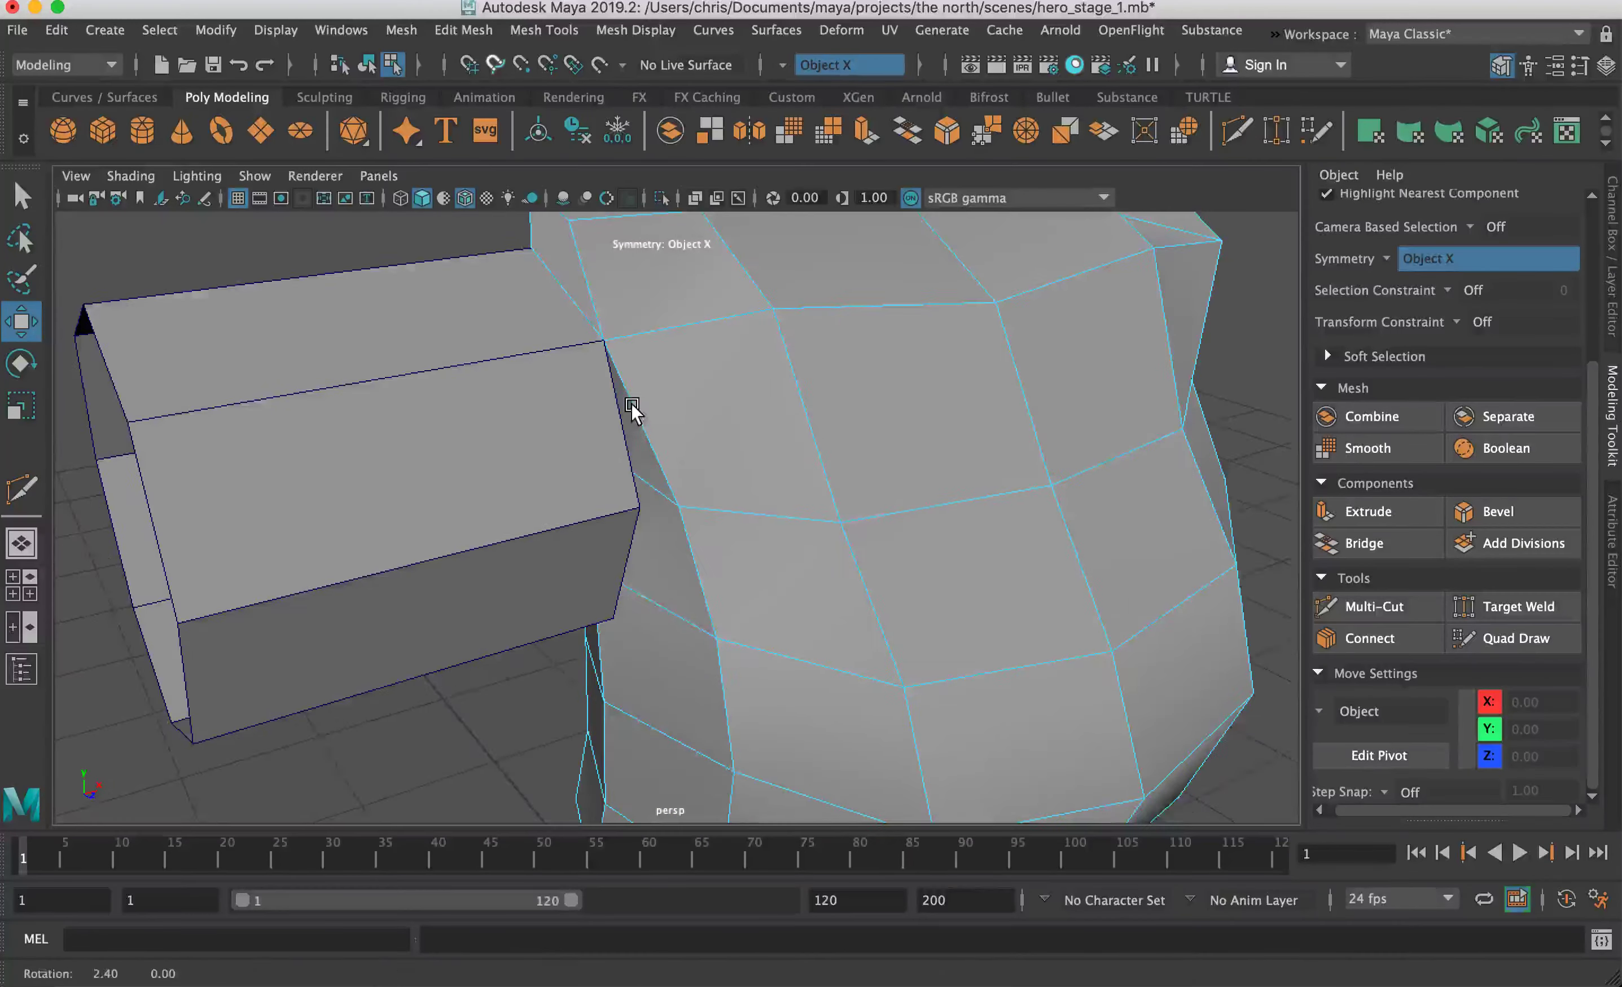
# Step: Snap the torso's next lower front vertex onto the foremost vertex of the arm cylinder's inner rim
pyautogui.click(622, 333)
pyautogui.moveTo(643, 326); pyautogui.dragTo(557, 326, button='right')
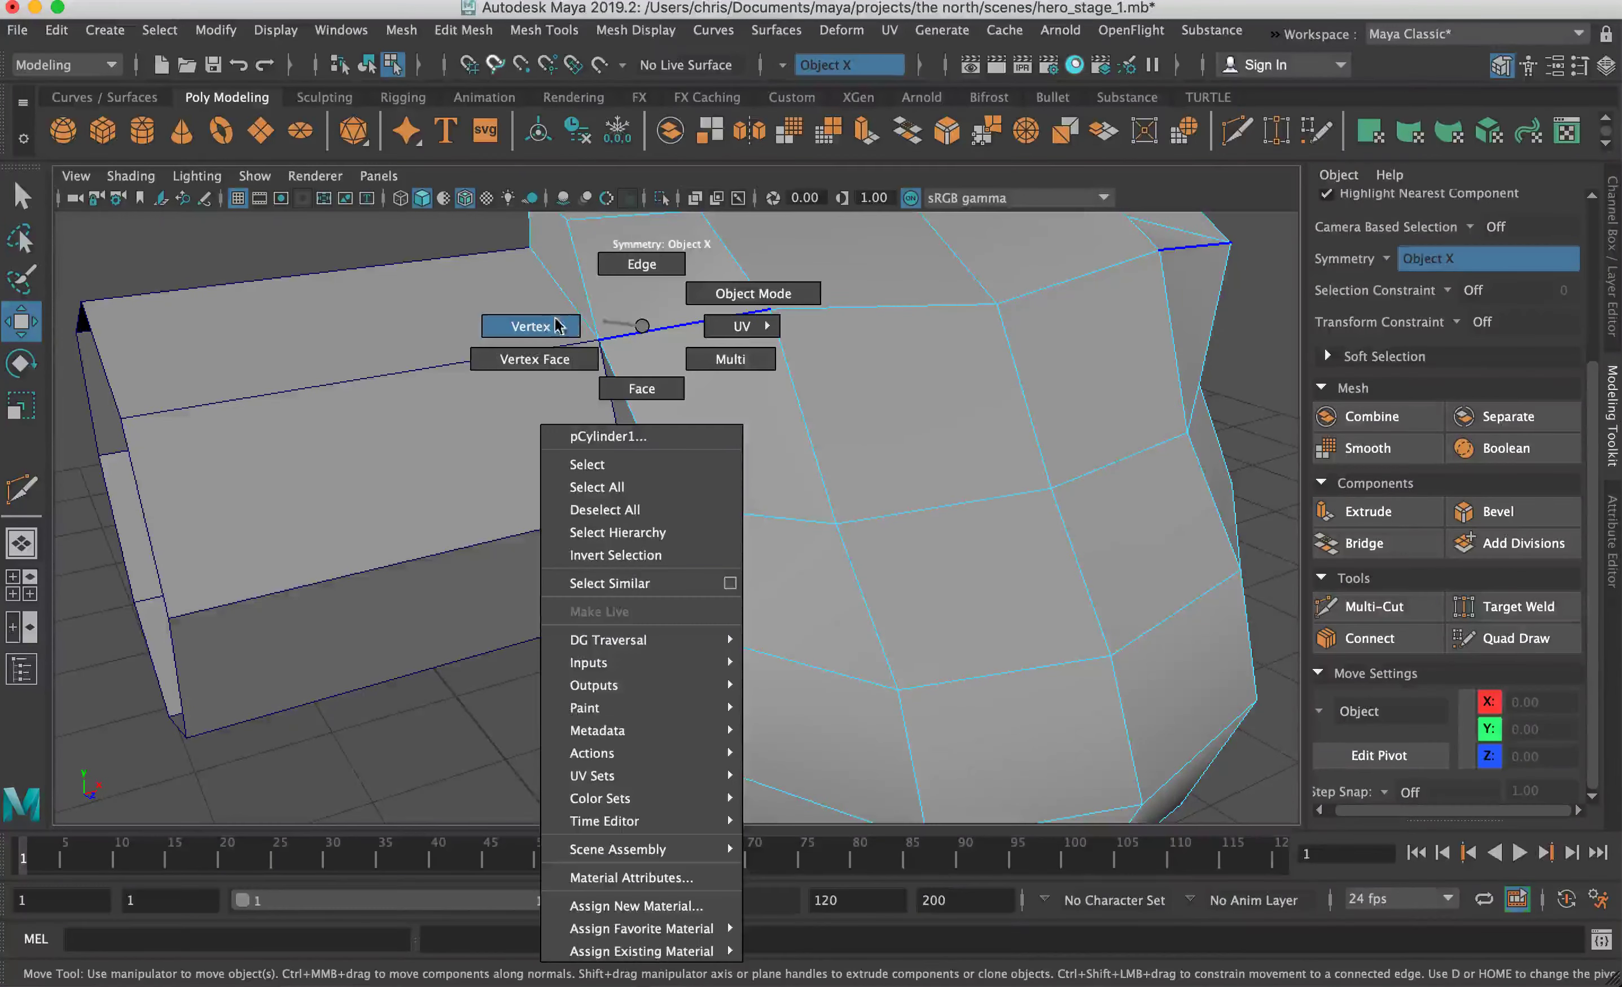
pyautogui.keyDown('alt'); pyautogui.moveTo(681, 475); pyautogui.dragTo(698, 464); pyautogui.keyUp('alt')
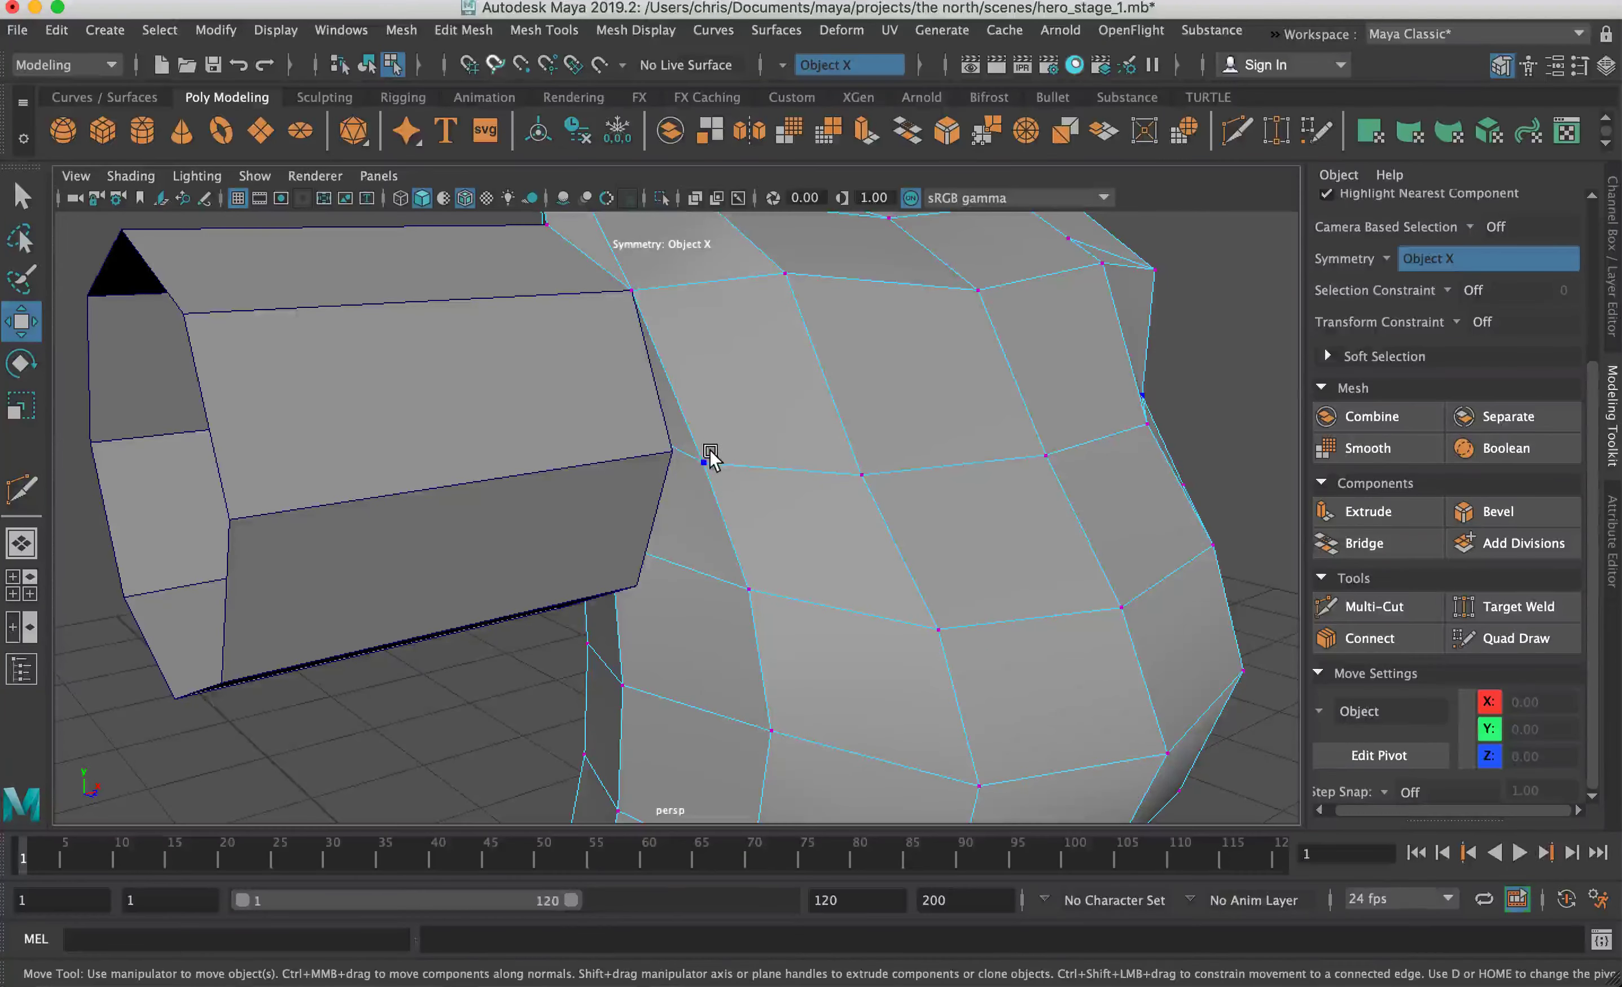
pyautogui.click(707, 460)
pyautogui.moveTo(706, 472); pyautogui.dragTo(802, 454)
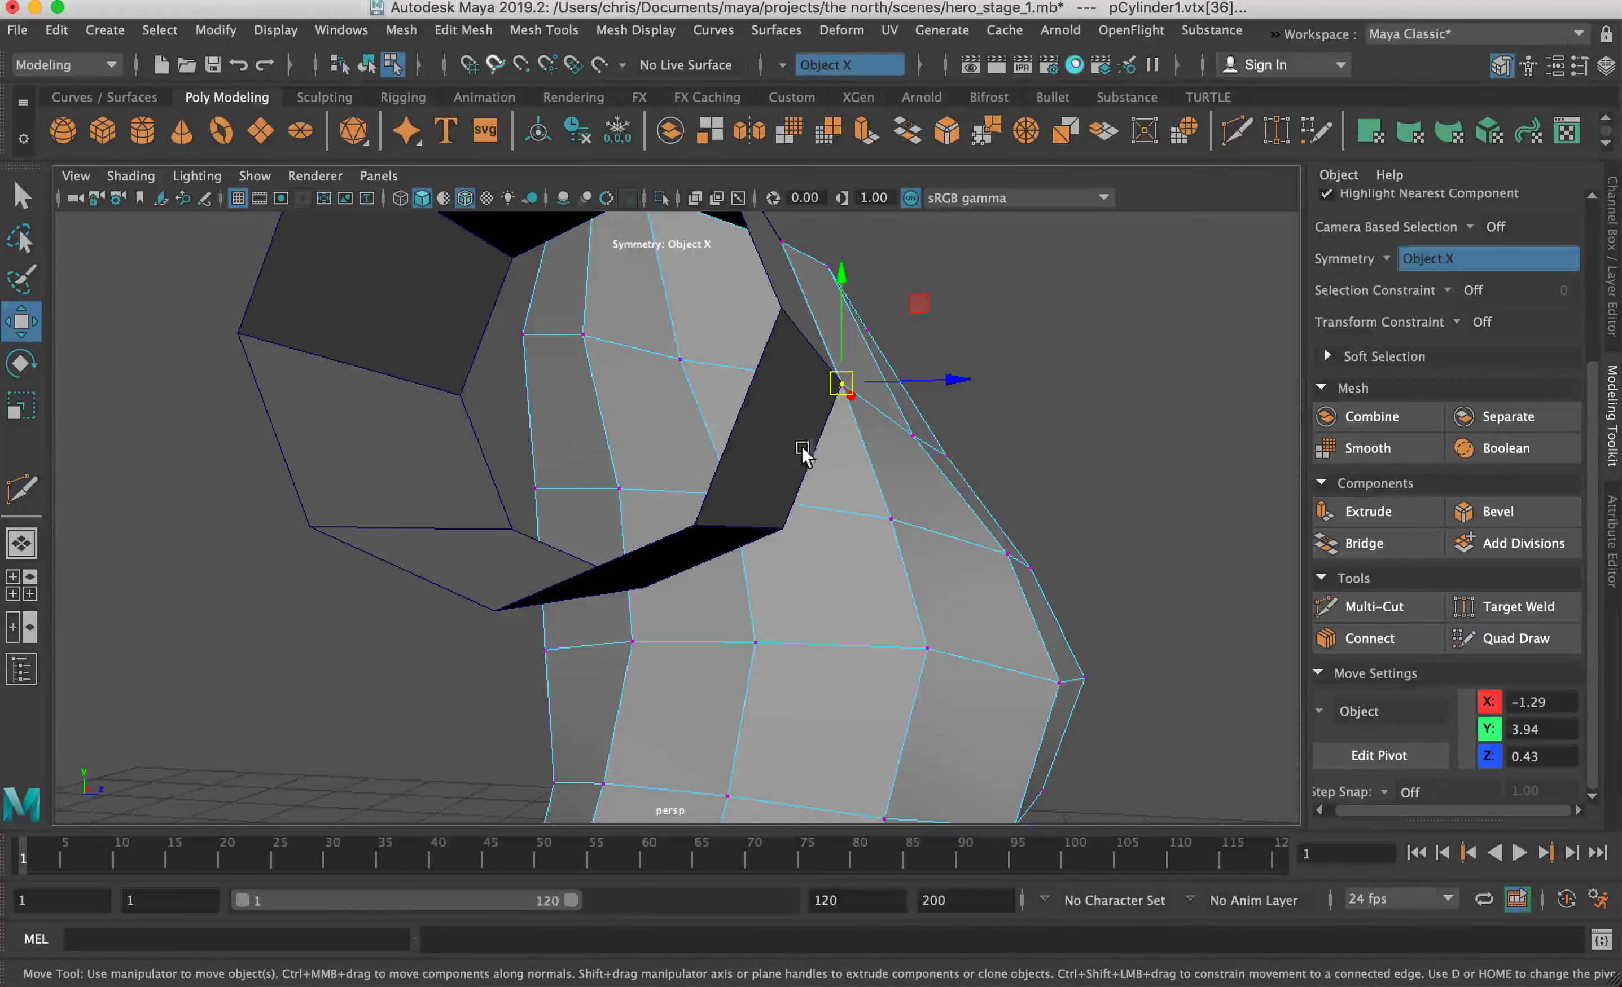
# Step: Cut a new edge from the torso's snapped foremost rim vertex down to the next lower torso vertex
pyautogui.click(1234, 131)
pyautogui.click(842, 386)
pyautogui.keyDown('alt'); pyautogui.moveTo(841, 387); pyautogui.dragTo(832, 514); pyautogui.keyUp('alt')
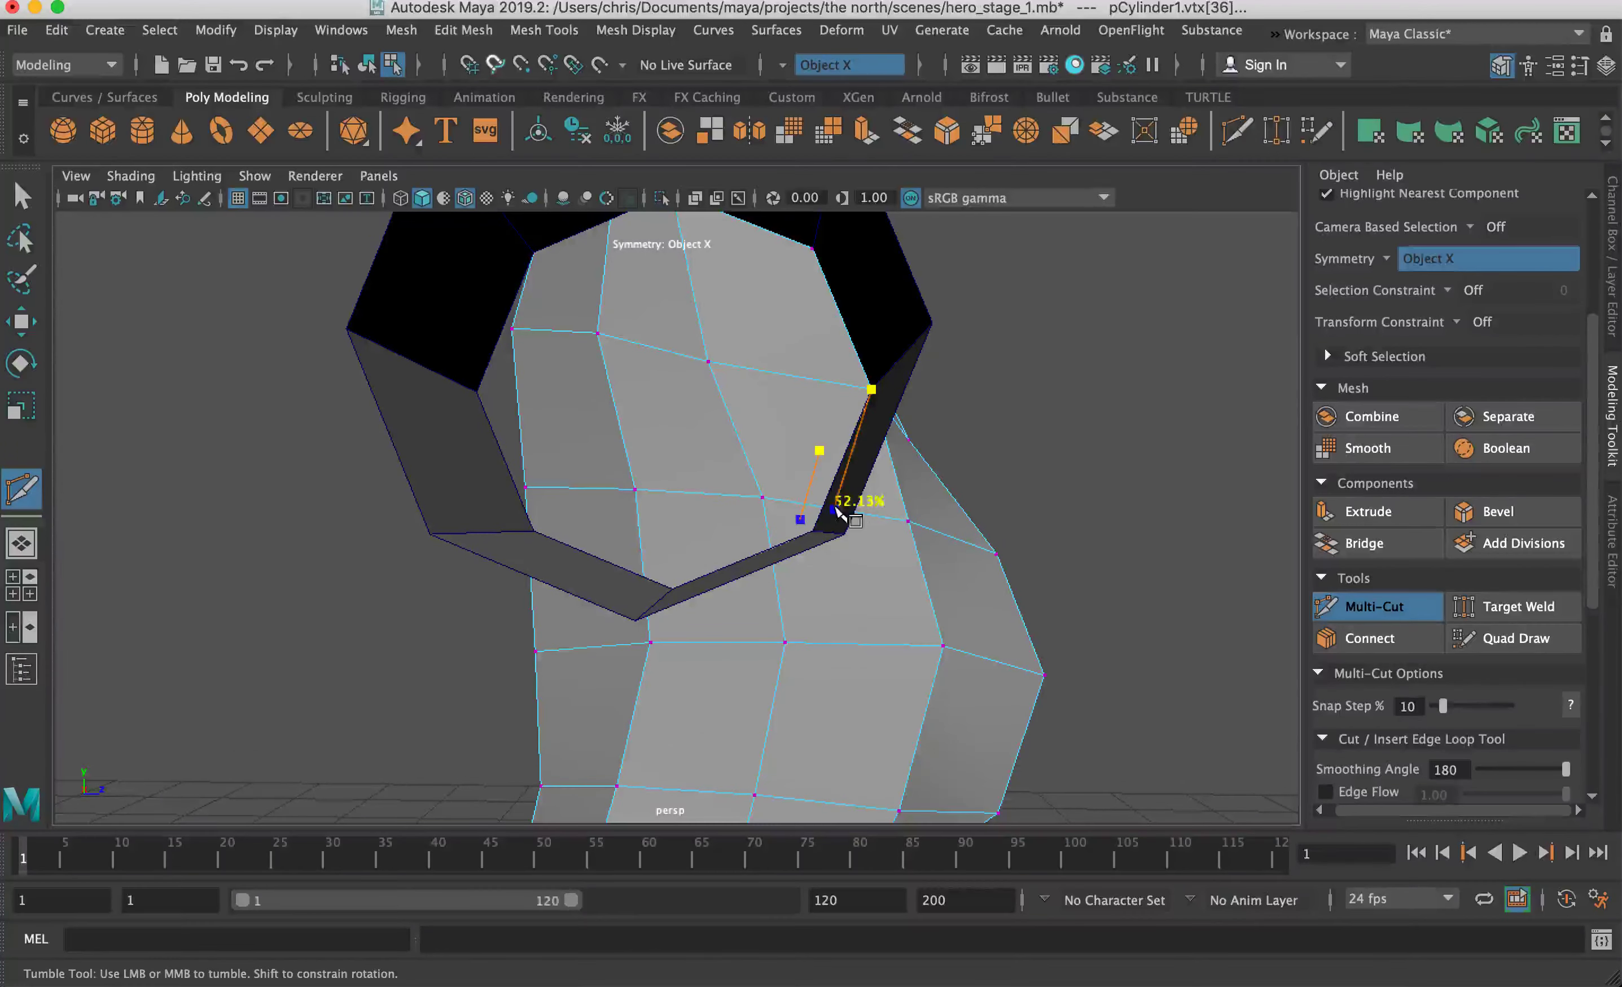
pyautogui.keyDown('alt'); pyautogui.moveTo(858, 522); pyautogui.dragTo(803, 511); pyautogui.keyUp('alt')
# Step: Snap that lower torso vertex onto the lower front vertex of the arm cylinder's inner rim
pyautogui.press('w')
pyautogui.click(781, 496)
pyautogui.press('v')
pyautogui.keyDown('alt'); pyautogui.moveTo(669, 517); pyautogui.dragTo(800, 553); pyautogui.keyUp('alt')
pyautogui.click(775, 501)
# Step: Cut an edge from the snapped lower front vertex back to the adjacent vertical torso edge beneath the arm opening
pyautogui.hotkey('ctrl', 'shift', 'x')
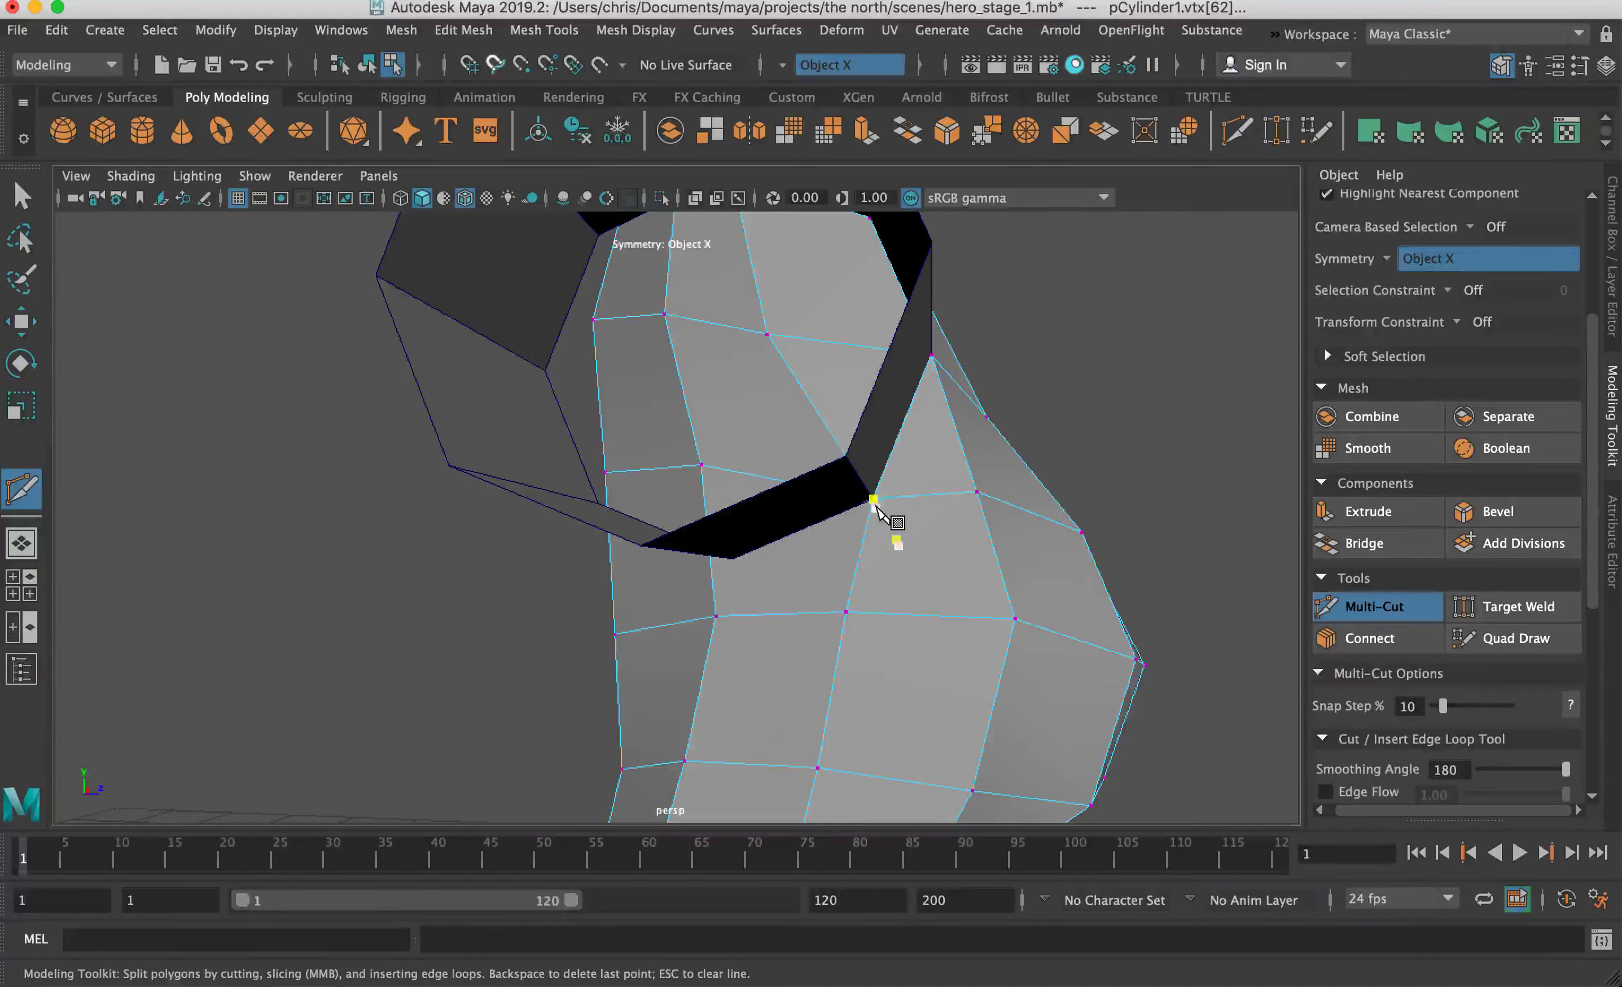
pyautogui.keyDown('alt'); pyautogui.moveTo(709, 571); pyautogui.dragTo(732, 565); pyautogui.keyUp('alt')
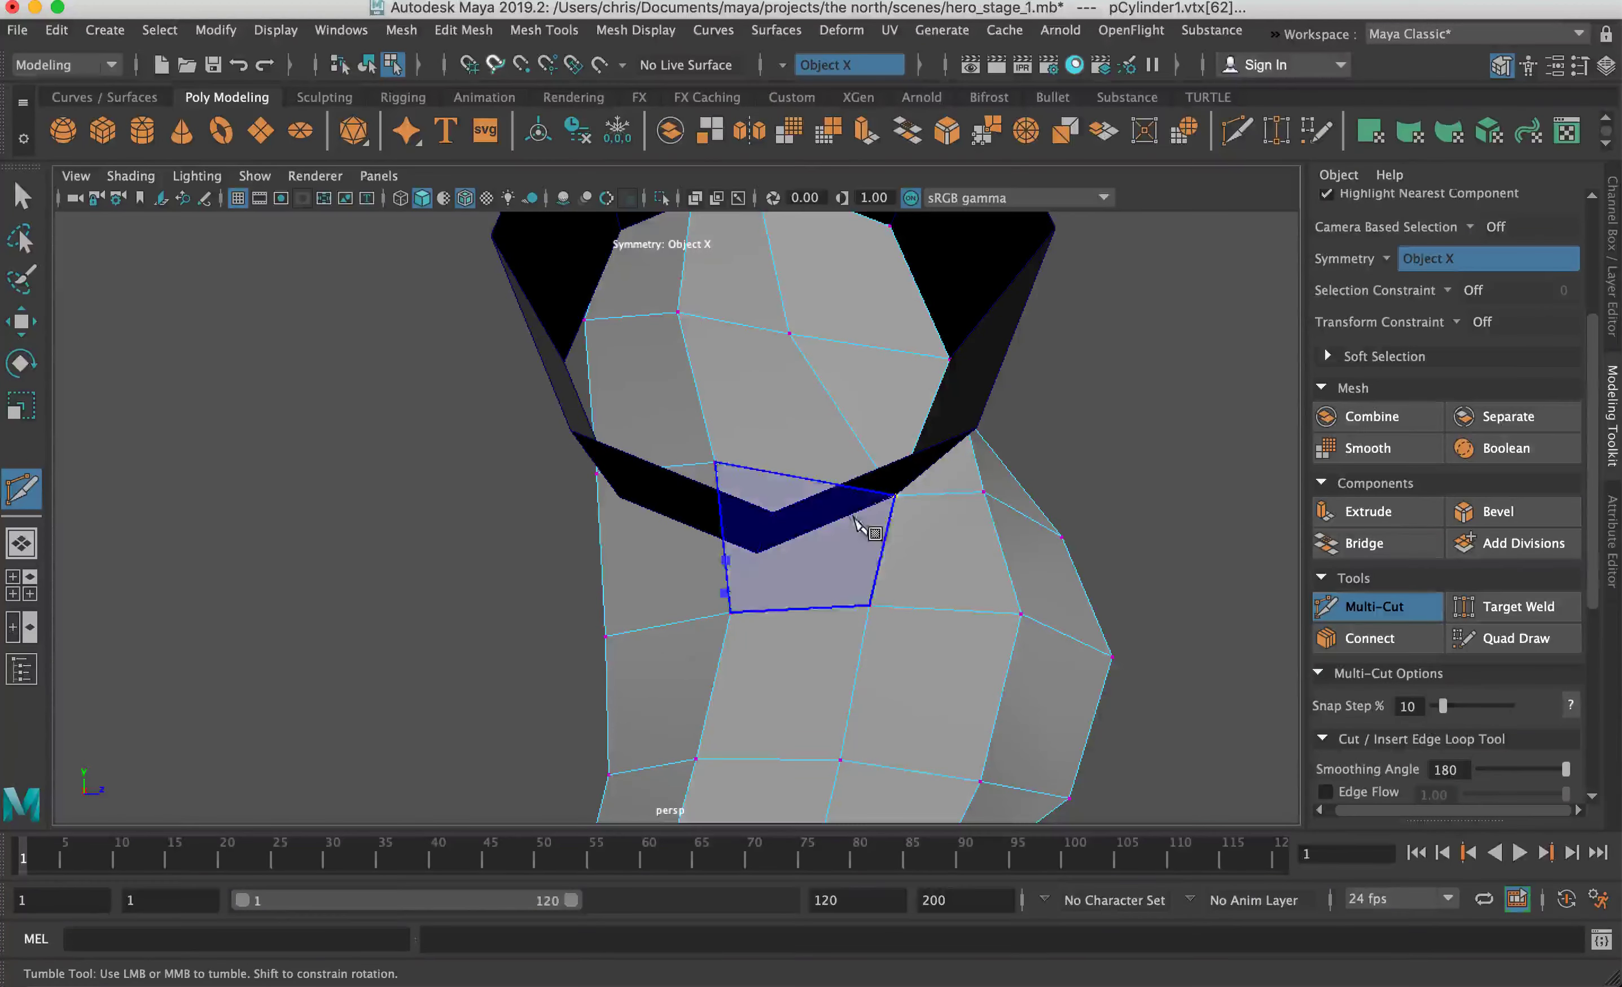
pyautogui.click(898, 498)
pyautogui.press('Return')
# Step: Cut a chain of edges from the bottom cut point up around the back of the arm opening to the rim's top vertex
pyautogui.keyDown('alt'); pyautogui.moveTo(690, 555); pyautogui.dragTo(680, 600); pyautogui.keyUp('alt')
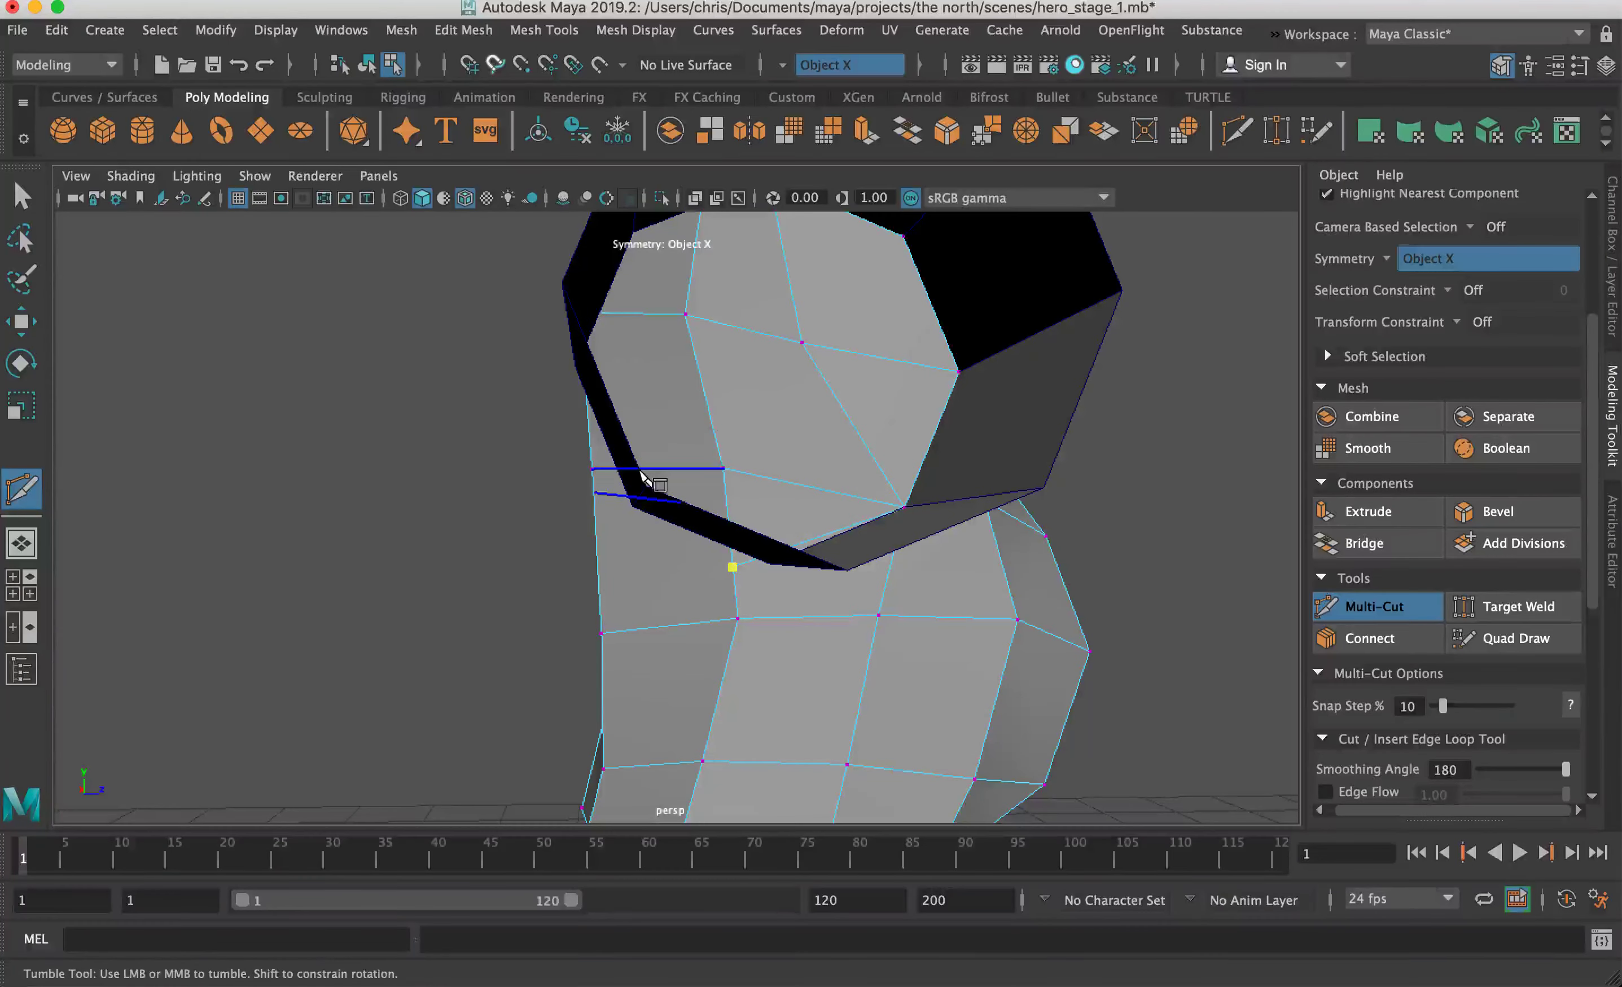
pyautogui.moveTo(669, 452)
pyautogui.keyDown('alt'); pyautogui.mouseDown()
pyautogui.moveTo(720, 514)
pyautogui.moveTo(667, 453)
pyautogui.moveTo(706, 424)
pyautogui.moveTo(663, 436)
pyautogui.mouseUp(); pyautogui.keyUp('alt')
pyautogui.click(659, 432)
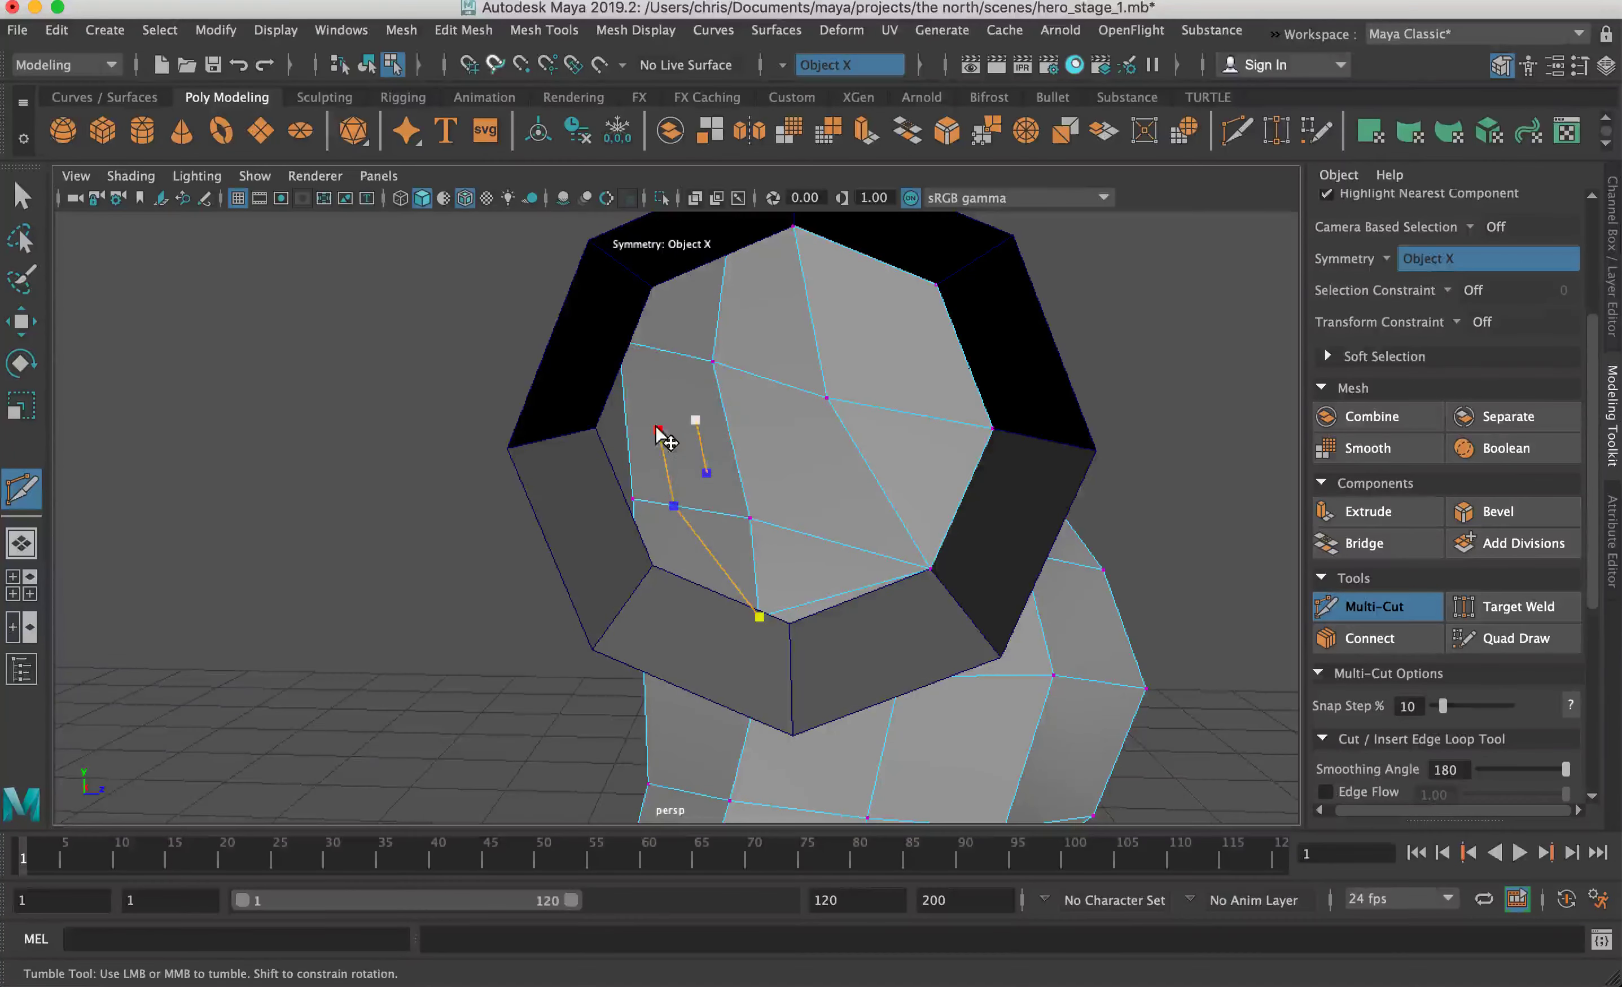
pyautogui.moveTo(688, 359)
pyautogui.keyDown('alt'); pyautogui.mouseDown()
pyautogui.moveTo(713, 372)
pyautogui.moveTo(676, 360)
pyautogui.mouseUp(); pyautogui.keyUp('alt')
pyautogui.click(677, 356)
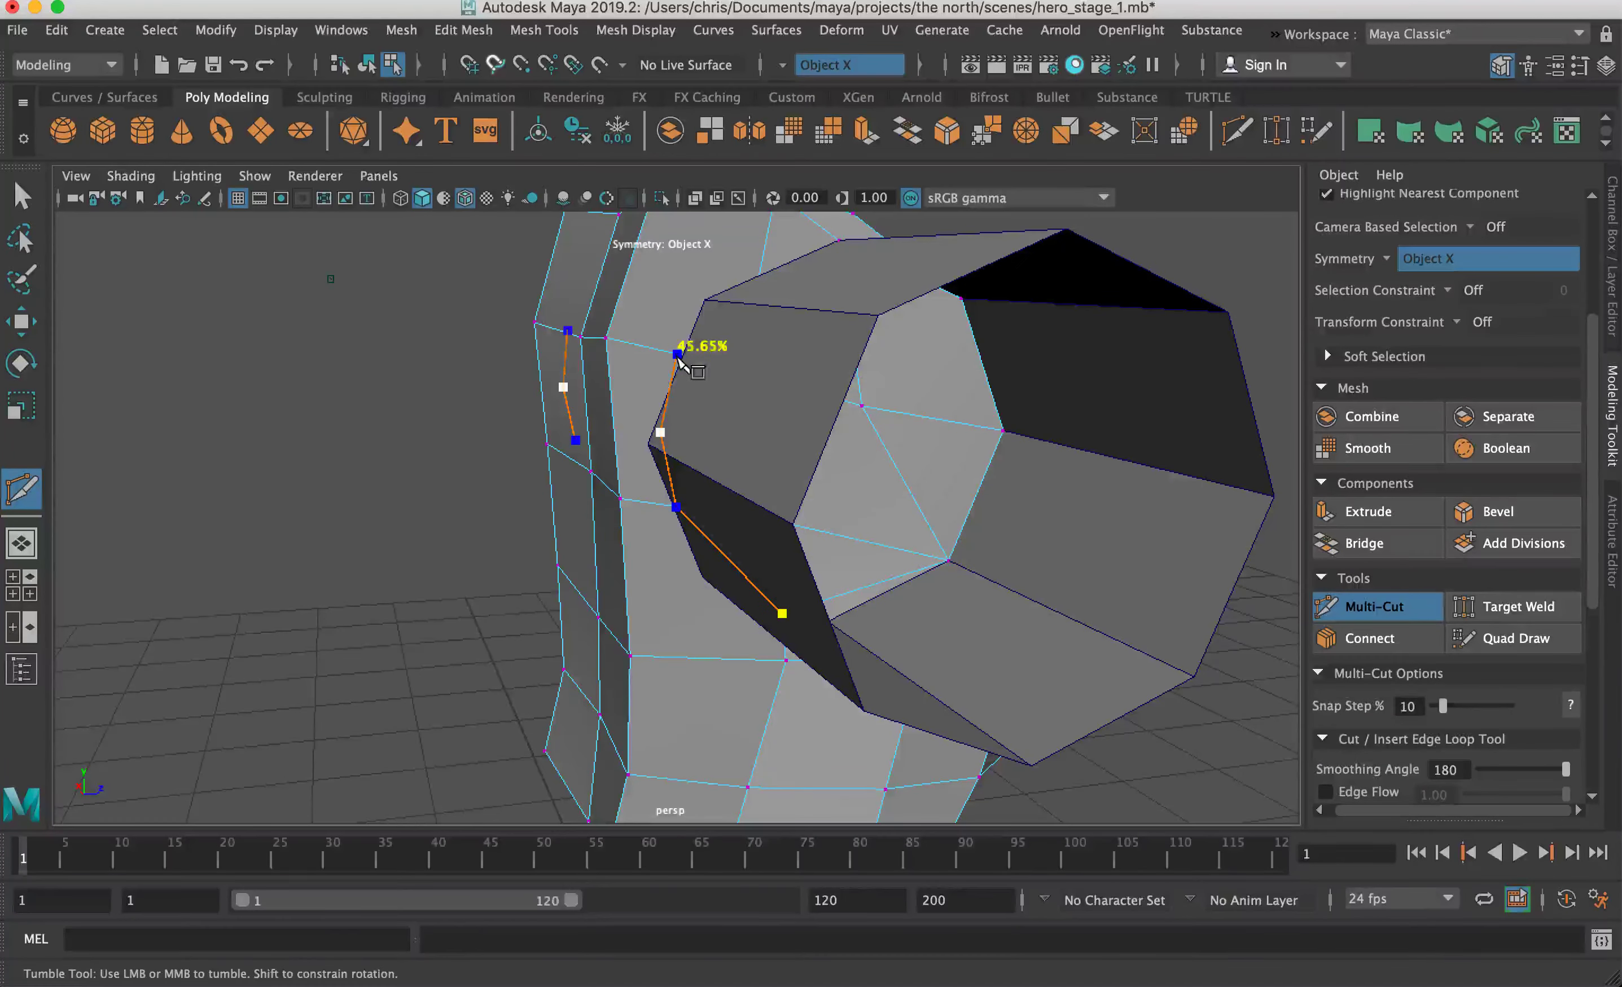
pyautogui.keyDown('alt'); pyautogui.moveTo(699, 356); pyautogui.dragTo(708, 386, button='middle'); pyautogui.keyUp('alt')
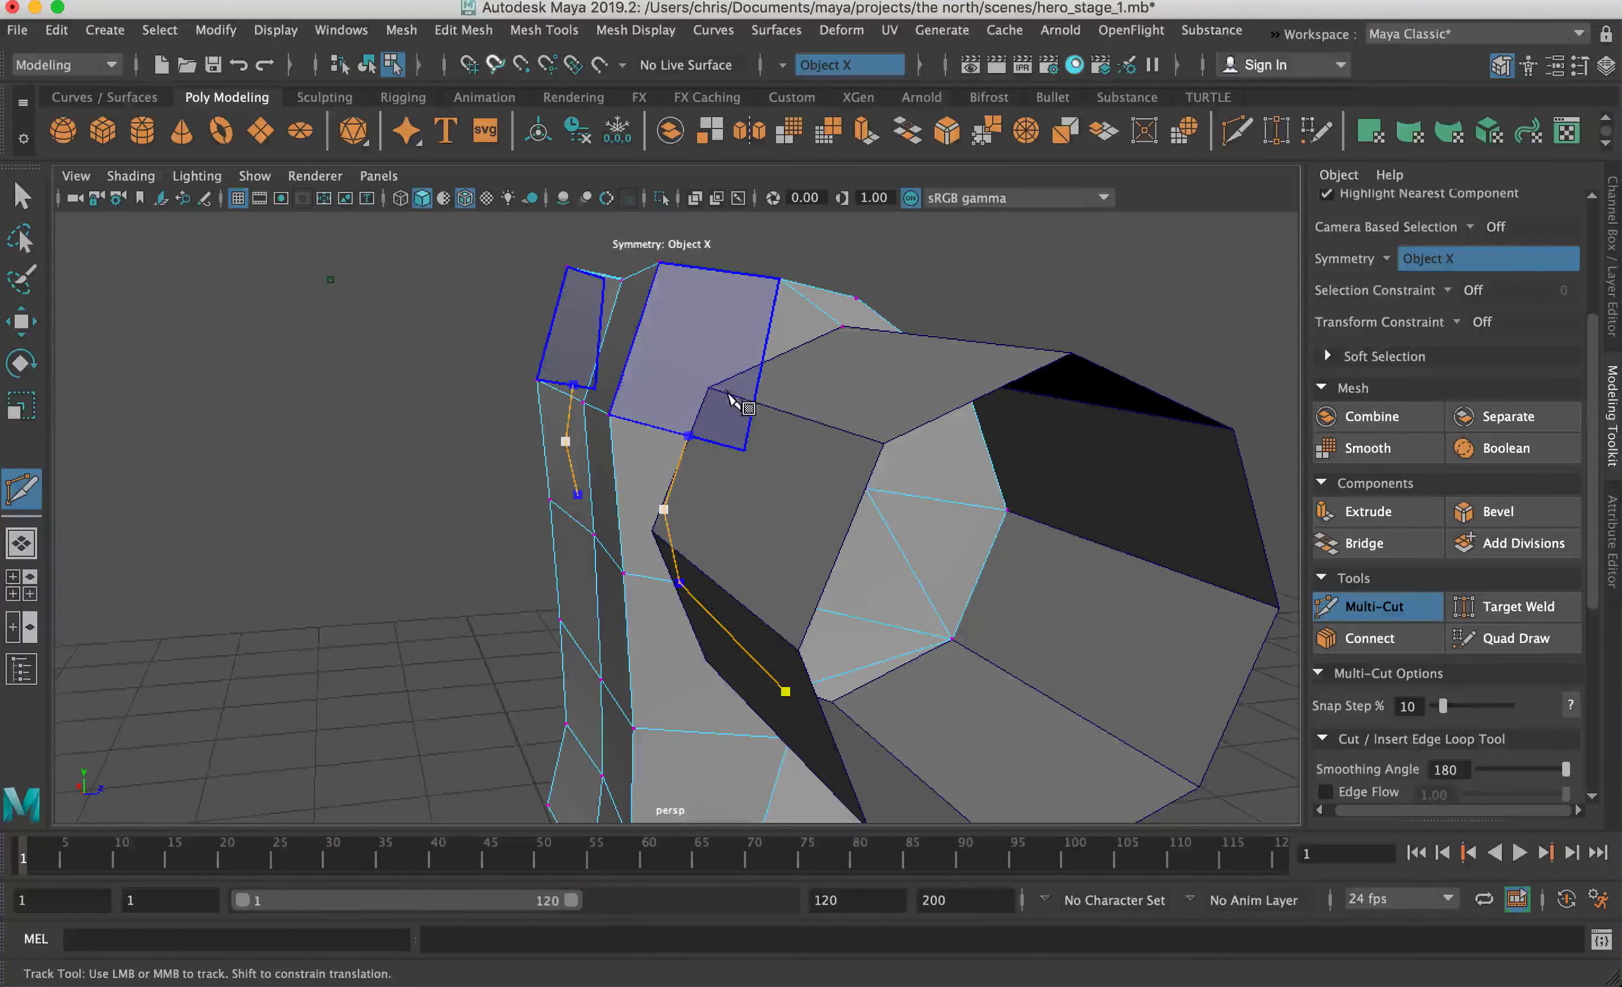
pyautogui.keyDown('alt'); pyautogui.moveTo(727, 391); pyautogui.dragTo(758, 353); pyautogui.keyUp('alt')
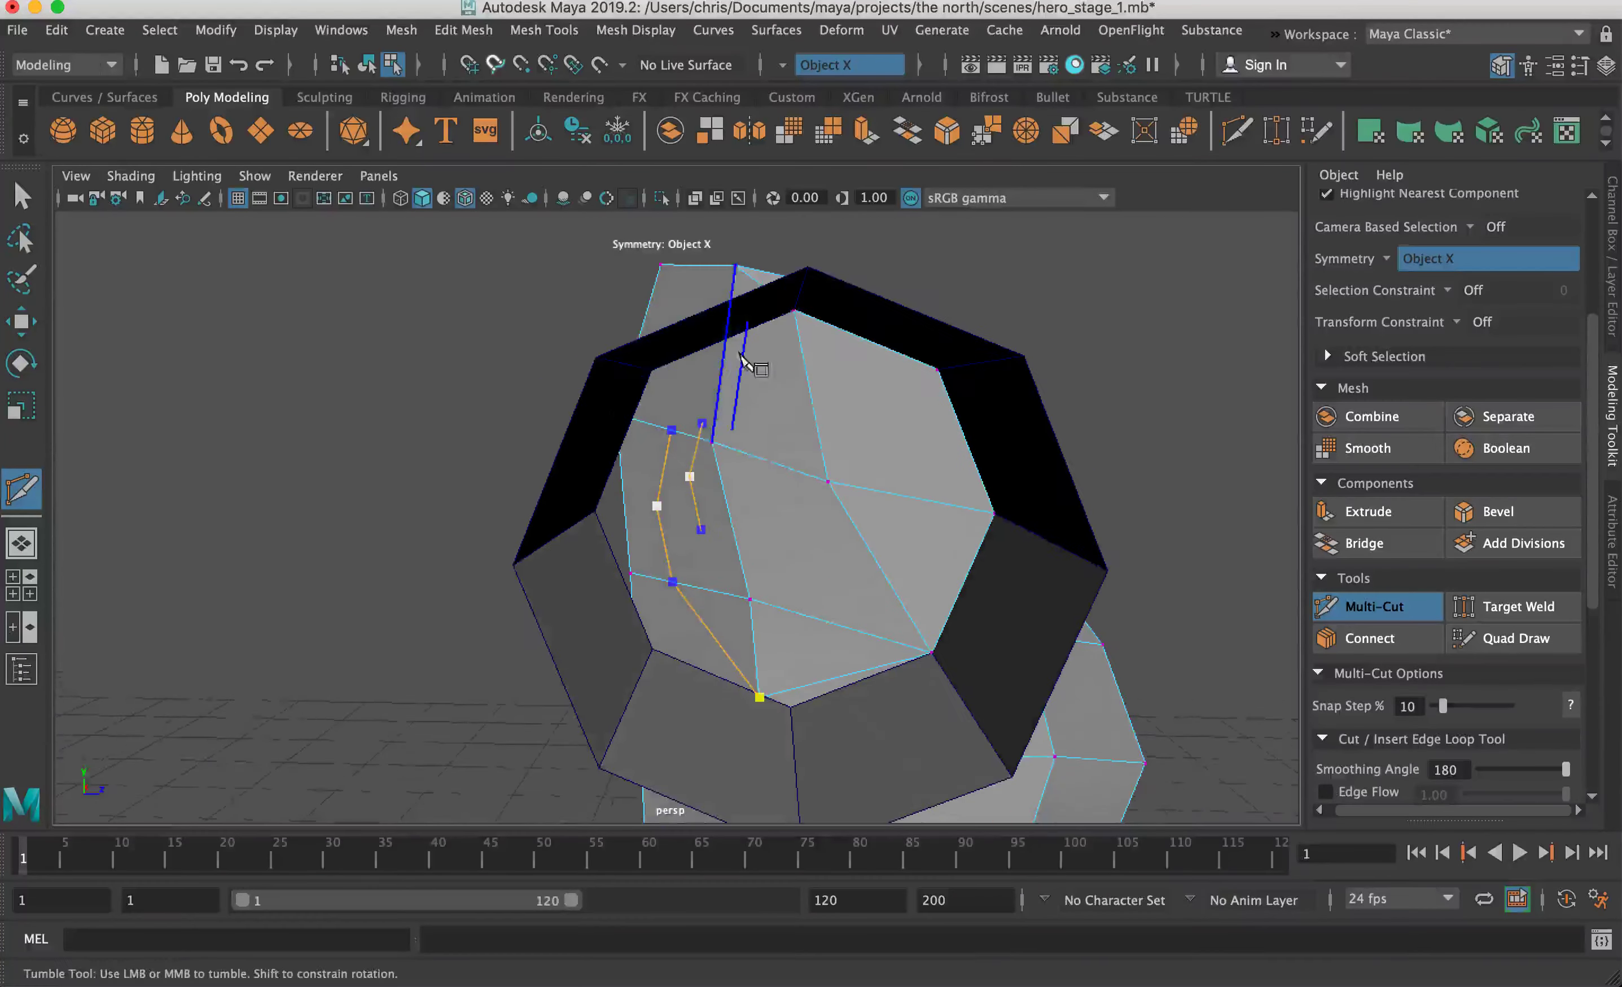
pyautogui.click(800, 328)
pyautogui.press('Return')
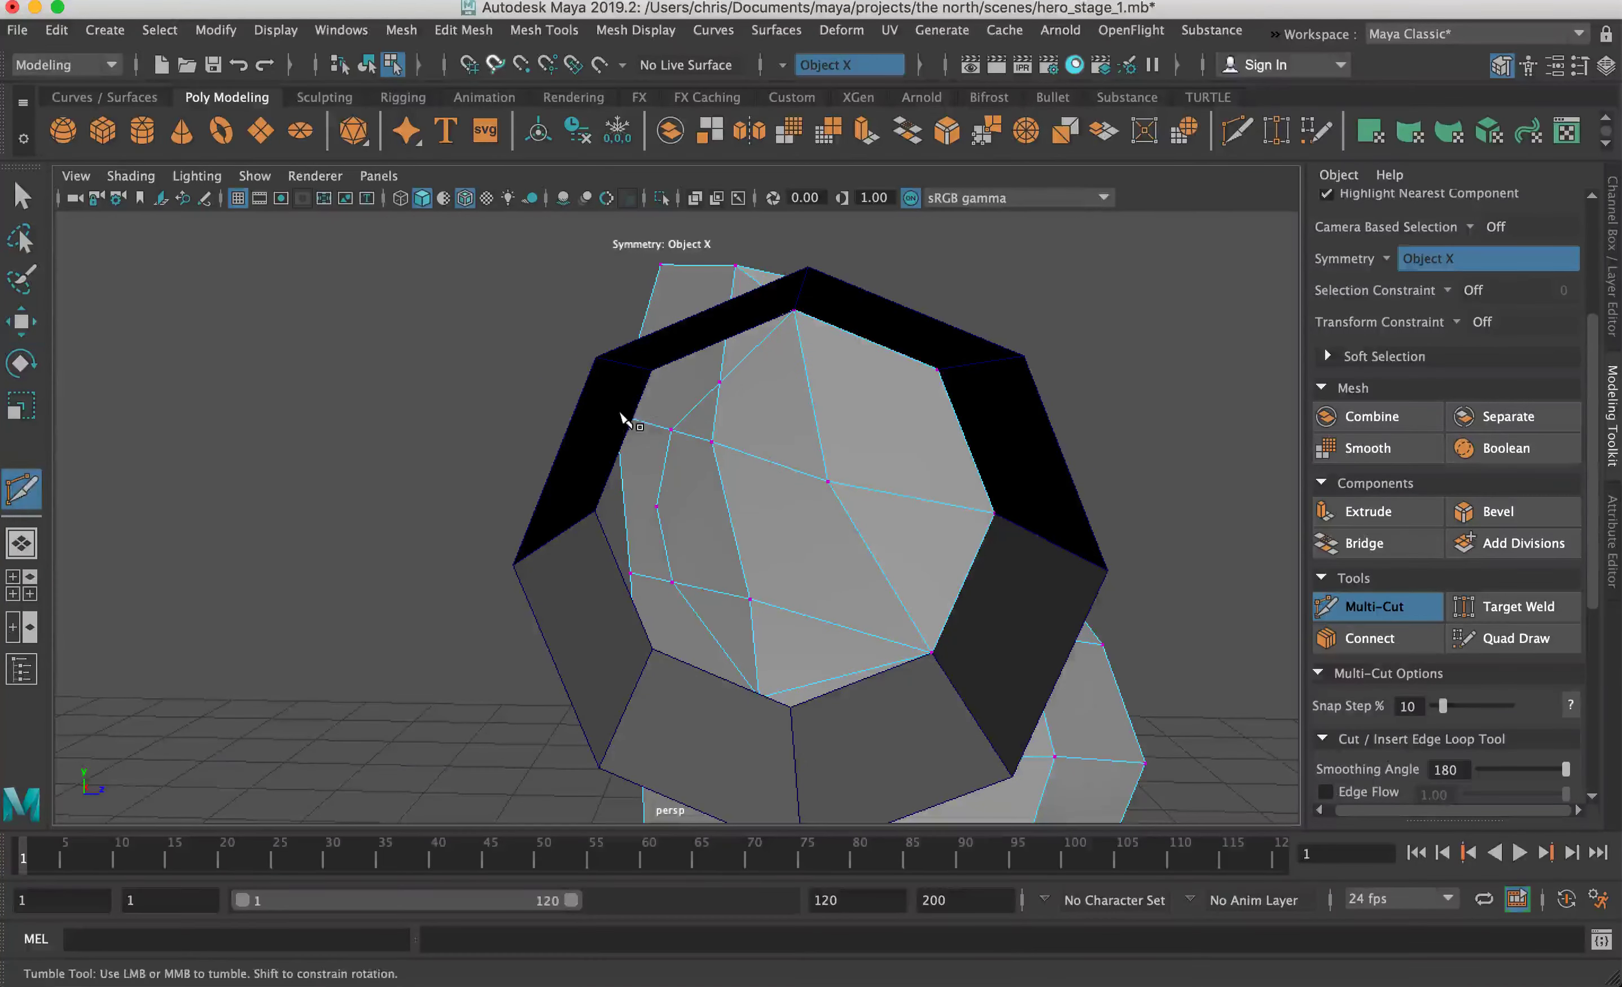
# Step: Snap the uppermost vertex of the new cut onto the top vertex of the arm cylinder's inner rim
pyautogui.press('w')
pyautogui.click(717, 390)
pyautogui.moveTo(721, 389); pyautogui.dragTo(790, 317)
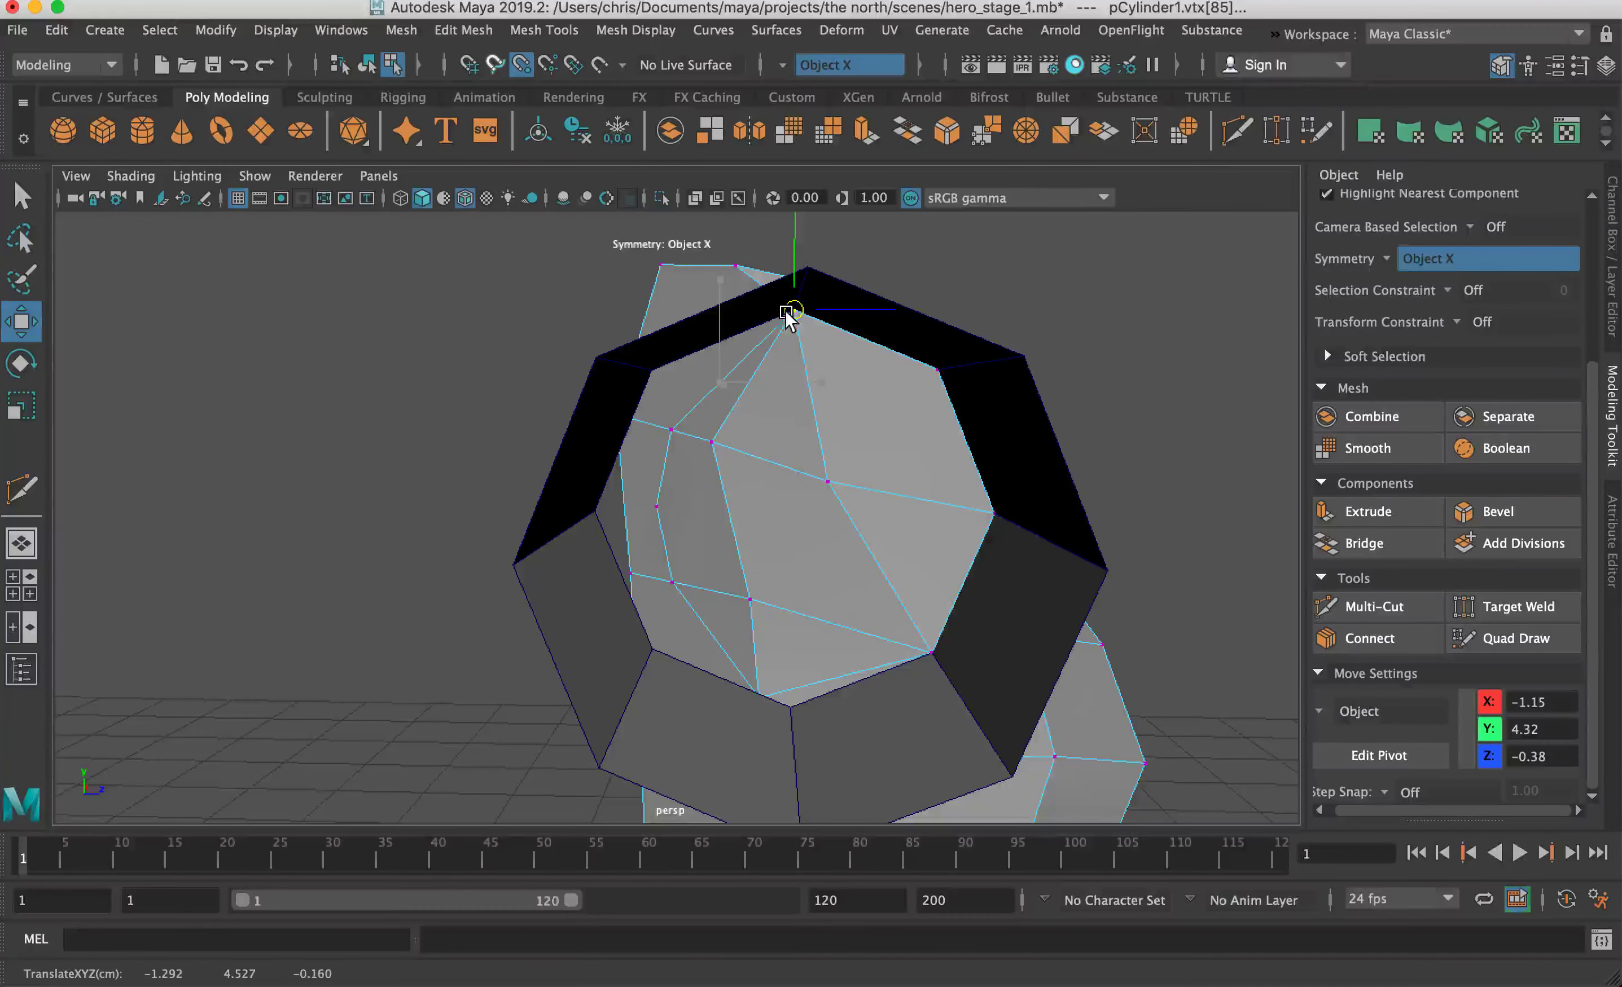
# Step: Delete the torso faces enclosed by the new cuts inside the arm cylinder's rim
pyautogui.rightClick(787, 412)
pyautogui.moveTo(785, 407); pyautogui.dragTo(719, 410, button='right')
pyautogui.click(719, 412)
pyautogui.keyDown('shift'); pyautogui.click(701, 512); pyautogui.keyUp('shift')
pyautogui.keyDown('shift'); pyautogui.click(734, 619); pyautogui.keyUp('shift')
pyautogui.click(710, 541)
pyautogui.keyDown('shift'); pyautogui.click(740, 620); pyautogui.keyUp('shift')
pyautogui.keyDown('shift'); pyautogui.click(799, 634); pyautogui.keyUp('shift')
pyautogui.keyDown('shift'); pyautogui.click(912, 599); pyautogui.keyUp('shift')
pyautogui.keyDown('shift'); pyautogui.click(931, 464); pyautogui.keyUp('shift')
pyautogui.keyDown('shift'); pyautogui.click(789, 406); pyautogui.keyUp('shift')
pyautogui.keyDown('shift'); pyautogui.click(731, 345); pyautogui.keyUp('shift')
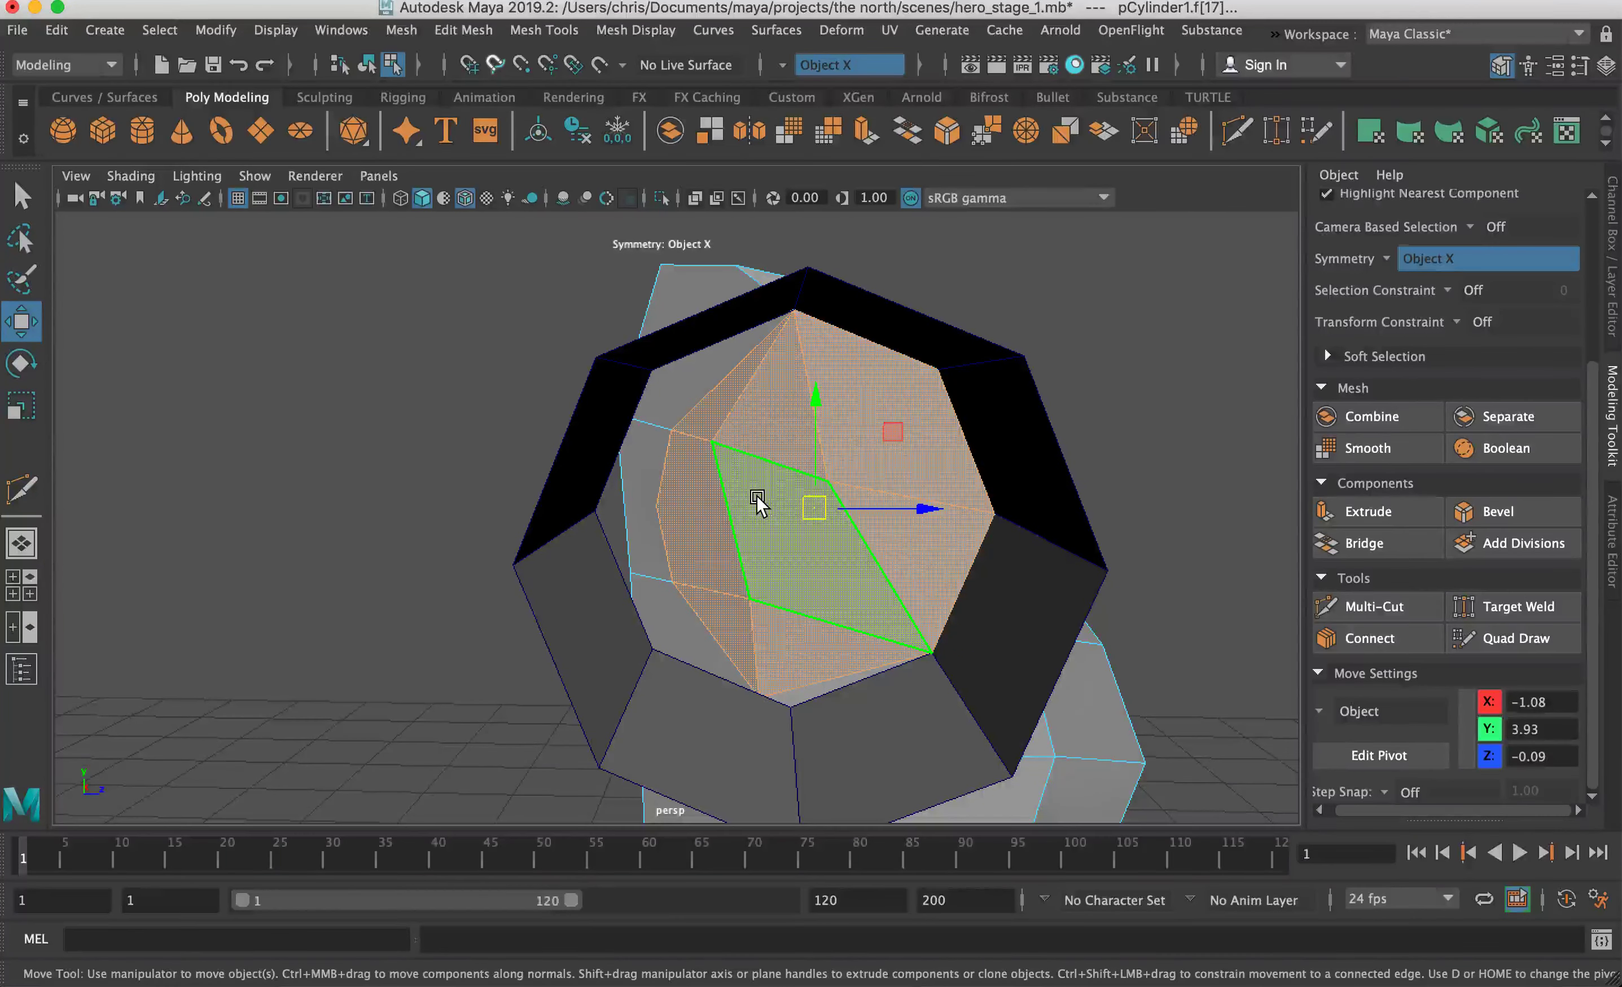
pyautogui.press('Delete')
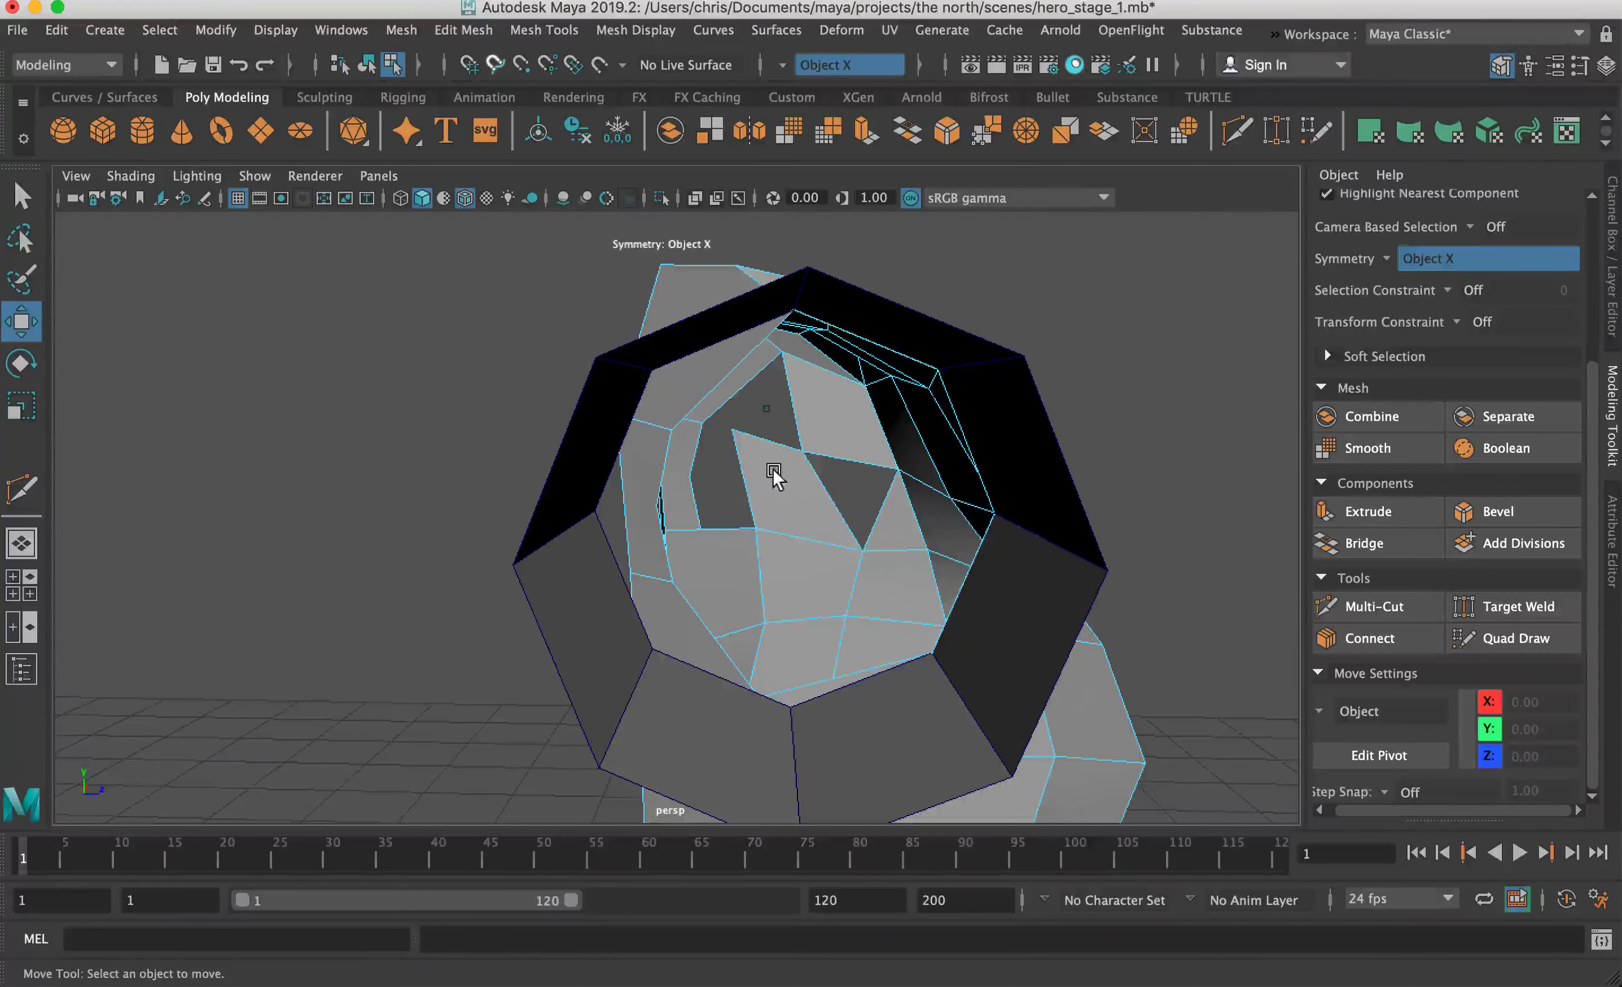
# Step: Delete the two leftover faces visible through the opening on the torso's opposite side
pyautogui.click(781, 469)
pyautogui.keyDown('shift'); pyautogui.click(823, 447); pyautogui.keyUp('shift')
pyautogui.press('Delete')
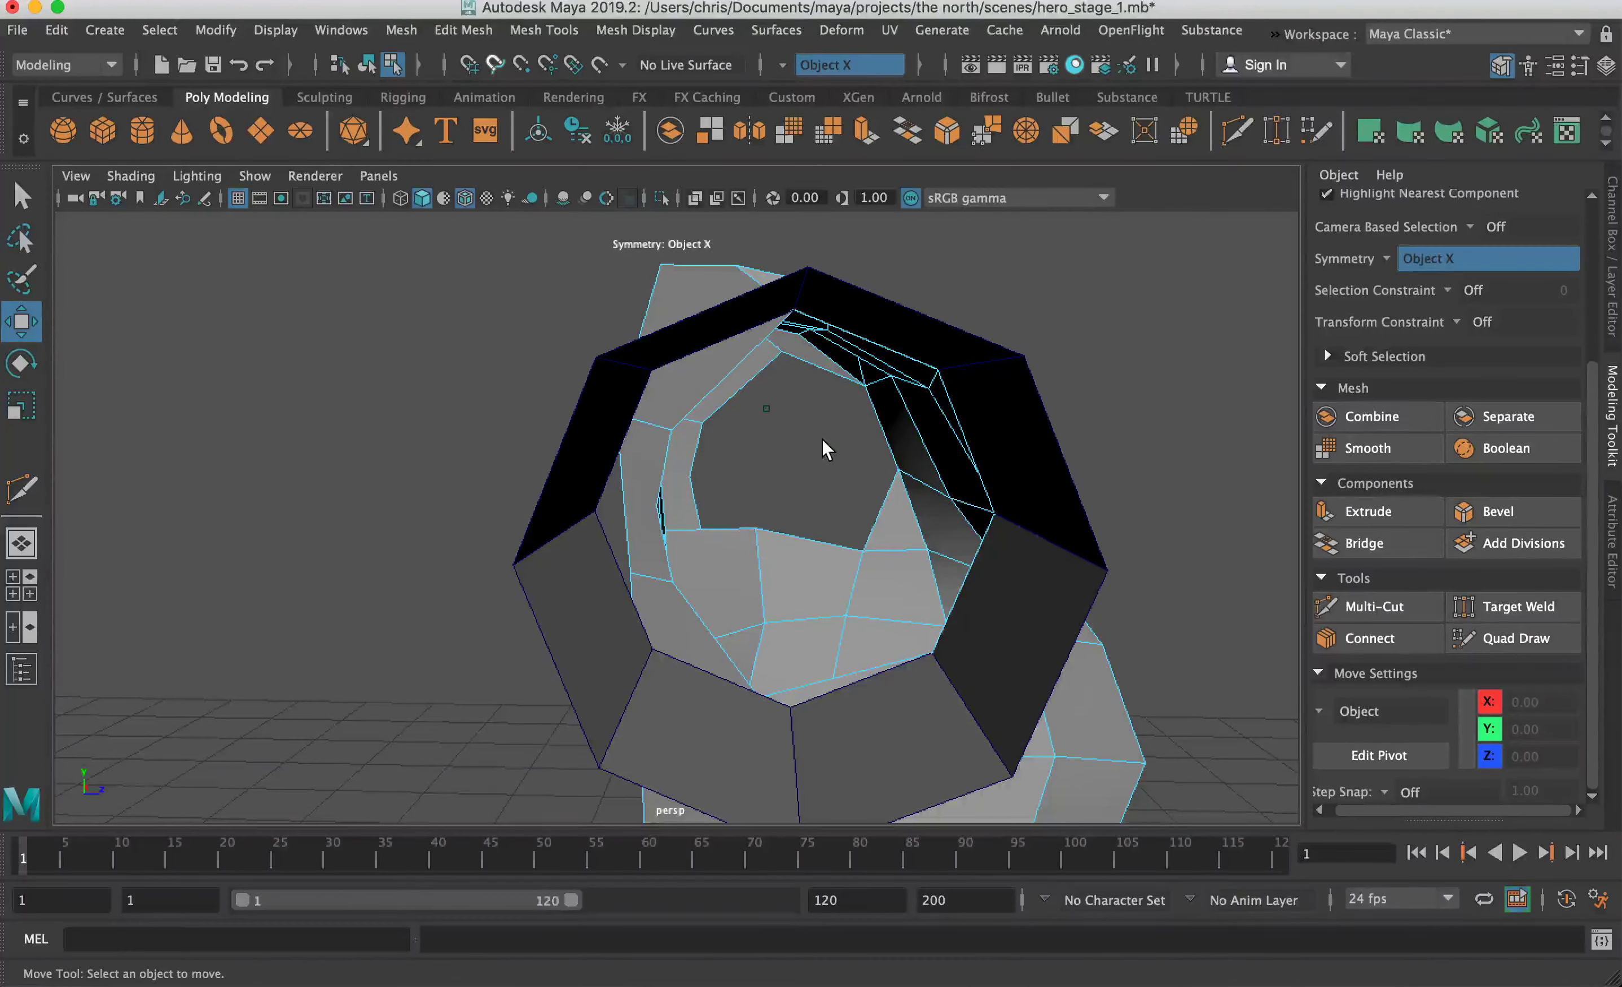
# Step: Snap the shoulder opening's upper back and middle back vertices onto the matching vertices of the arm's inner rim
pyautogui.moveTo(702, 341); pyautogui.dragTo(602, 352, button='right')
pyautogui.click(669, 431)
pyautogui.keyDown('alt'); pyautogui.moveTo(624, 461); pyautogui.dragTo(852, 475); pyautogui.keyUp('alt')
pyautogui.press('v')
pyautogui.moveTo(724, 433); pyautogui.dragTo(817, 376)
pyautogui.click(695, 504)
pyautogui.press('v')
pyautogui.moveTo(695, 506); pyautogui.dragTo(810, 512)
pyautogui.press('v')
# Step: Snap the shoulder opening's lower back and bottom vertices onto the matching vertices of the arm's inner rim
pyautogui.click(693, 579)
pyautogui.moveTo(692, 580); pyautogui.dragTo(852, 622)
pyautogui.press('v')
pyautogui.keyDown('alt'); pyautogui.moveTo(836, 635); pyautogui.dragTo(692, 591); pyautogui.keyUp('alt')
pyautogui.click(799, 556)
pyautogui.moveTo(804, 556); pyautogui.dragTo(565, 612)
pyautogui.scroll(-5, 674, 480)
pyautogui.keyDown('alt'); pyautogui.moveTo(673, 481); pyautogui.dragTo(535, 576); pyautogui.keyUp('alt')
pyautogui.keyDown('alt'); pyautogui.moveTo(889, 496); pyautogui.dragTo(683, 484); pyautogui.keyUp('alt')
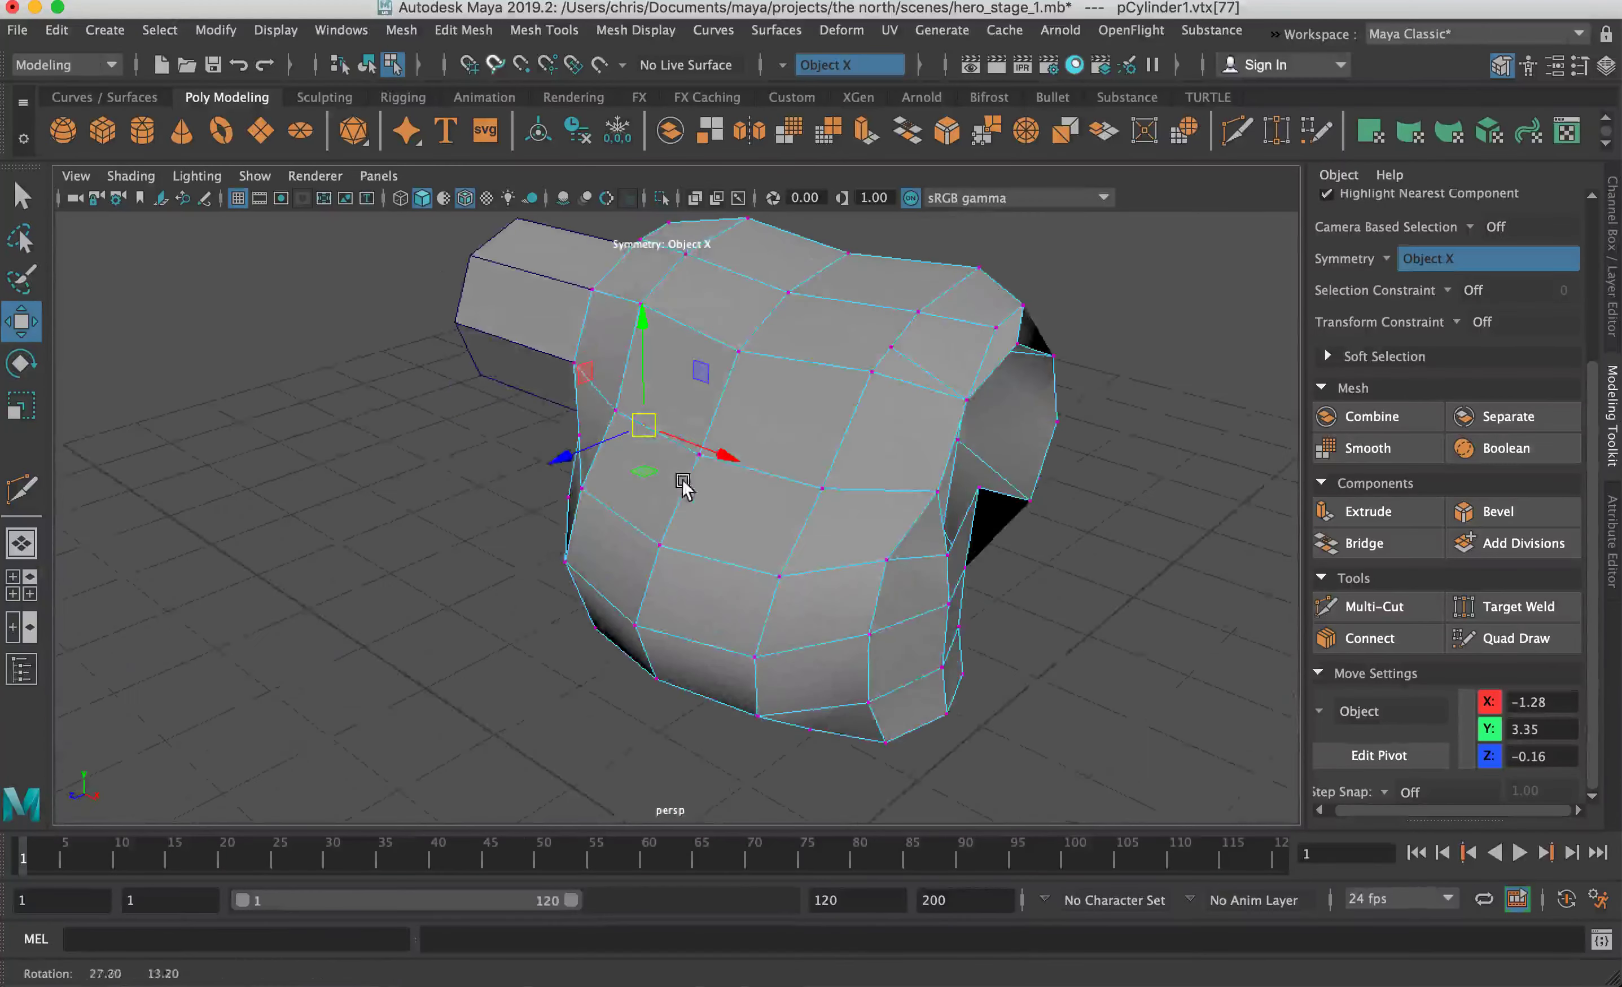
# Step: Reposition the upper chest vertex near the shoulder slightly, with symmetry across X
pyautogui.click(889, 345)
pyautogui.moveTo(897, 356); pyautogui.dragTo(877, 382)
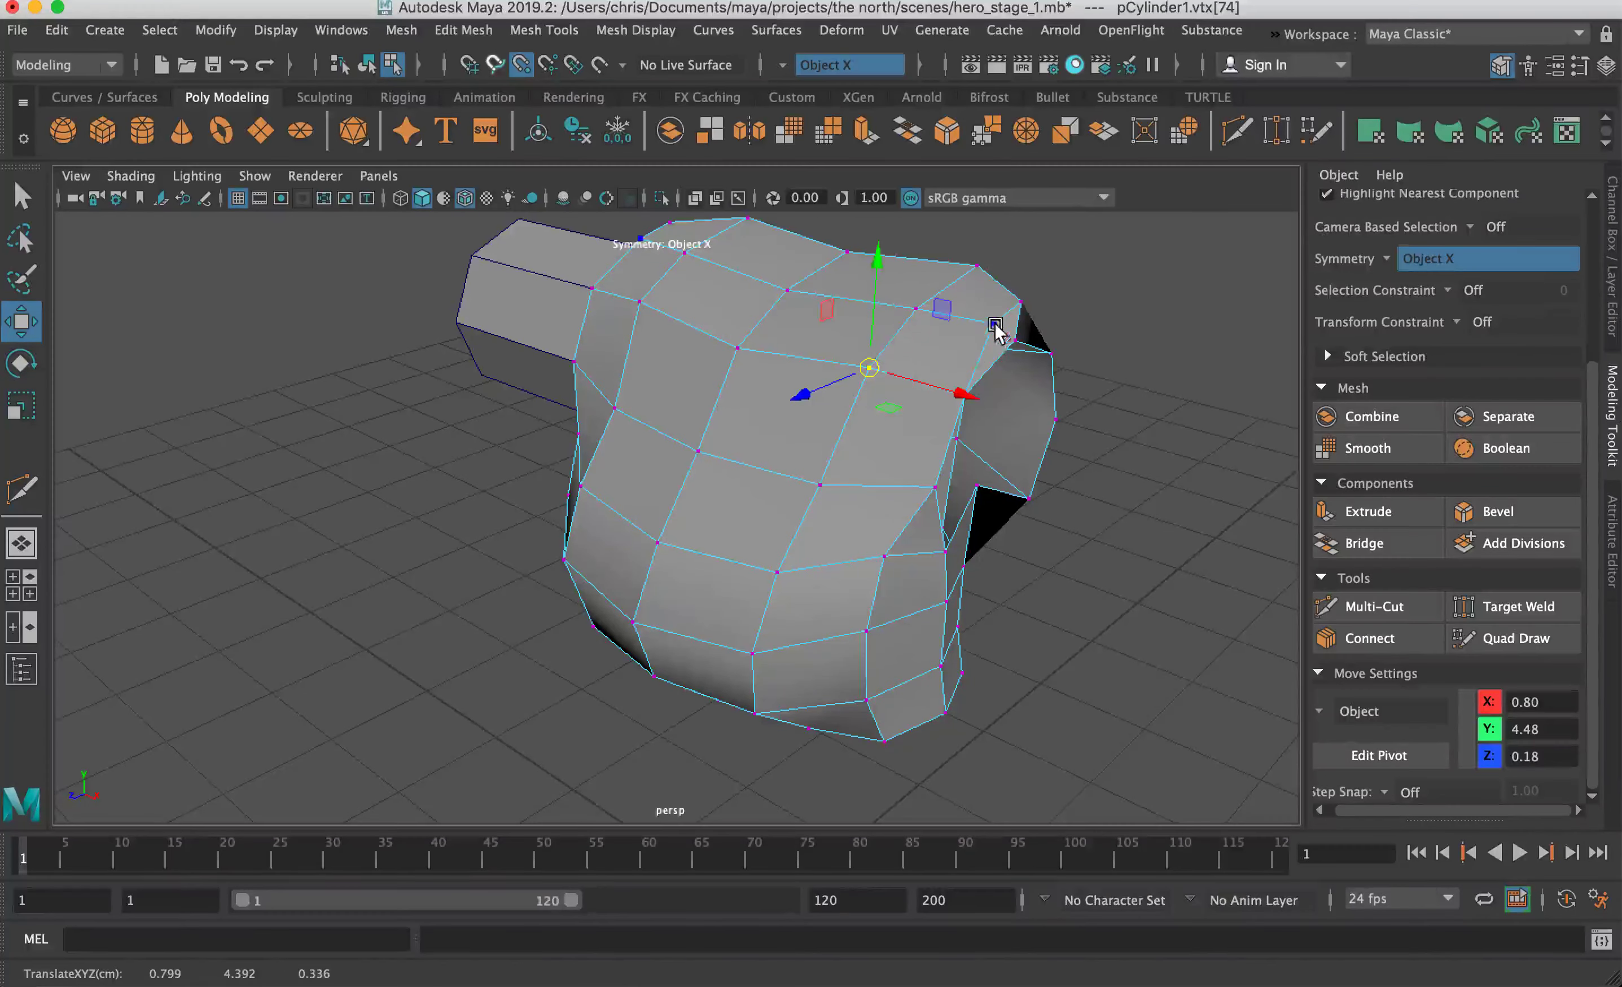
pyautogui.keyDown('alt'); pyautogui.moveTo(991, 334); pyautogui.dragTo(900, 330); pyautogui.keyUp('alt')
# Step: Select the whole torso object and examine its smoothed preview around the arm joint
pyautogui.moveTo(850, 333); pyautogui.dragTo(881, 274, button='right')
pyautogui.click(465, 490)
pyautogui.click(778, 457)
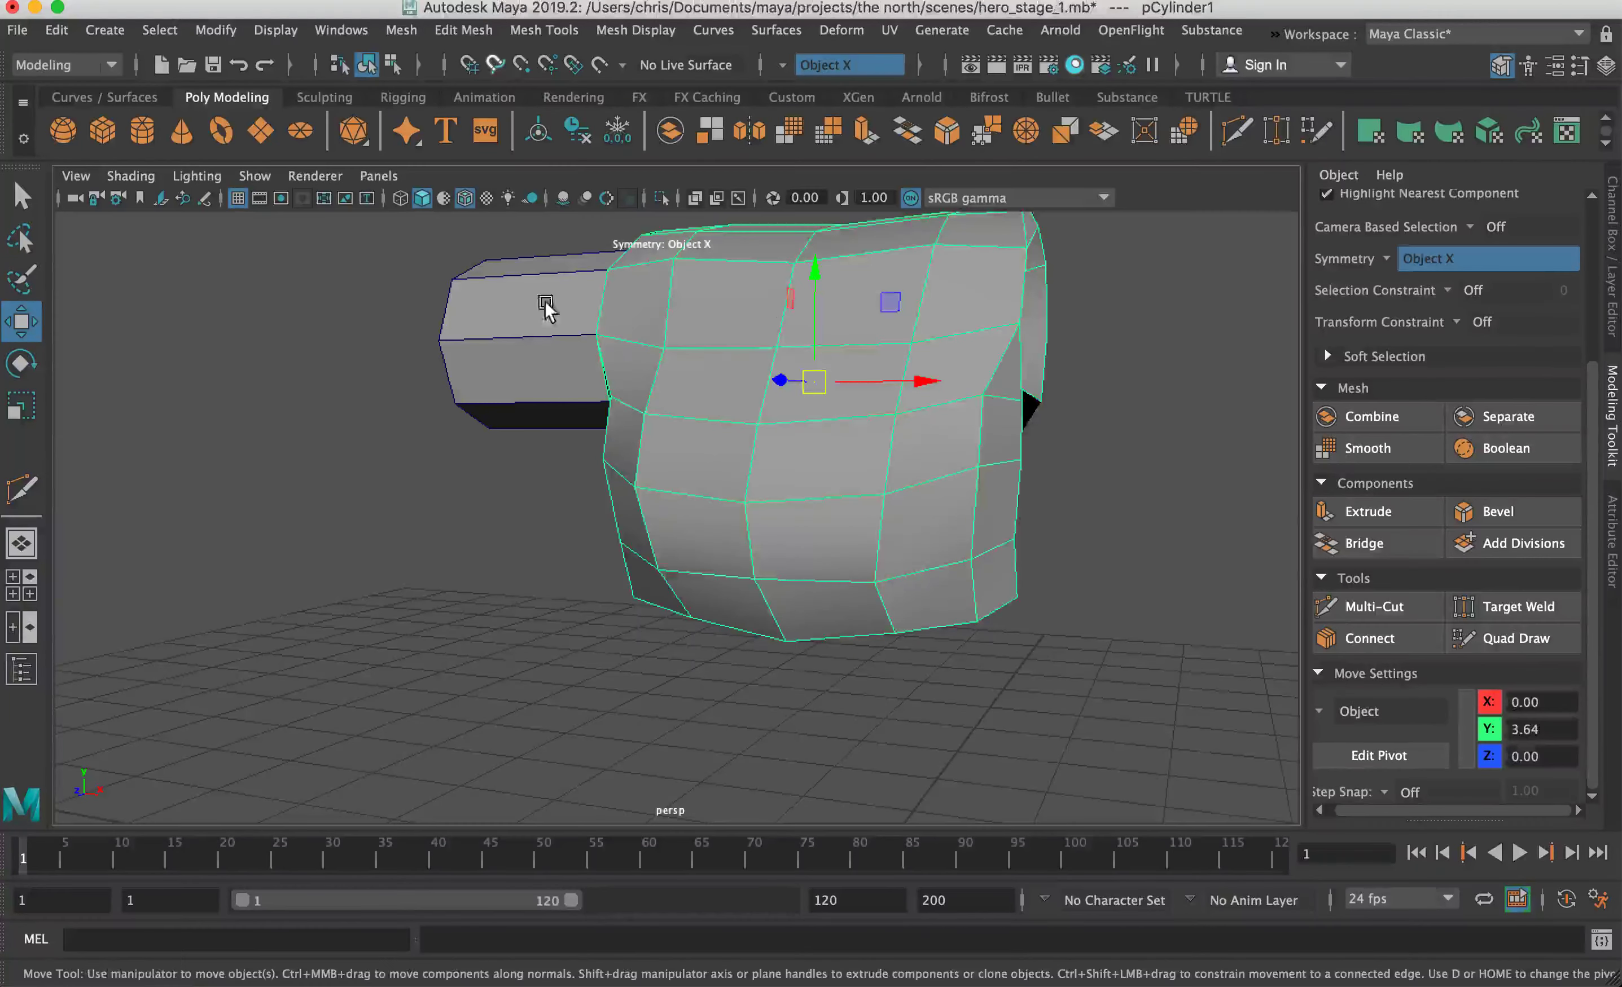
pyautogui.keyDown('alt'); pyautogui.moveTo(667, 393); pyautogui.dragTo(777, 420); pyautogui.keyUp('alt')
pyautogui.keyDown('alt'); pyautogui.moveTo(695, 337); pyautogui.dragTo(664, 431, button='middle'); pyautogui.keyUp('alt')
pyautogui.scroll(5, 665, 431)
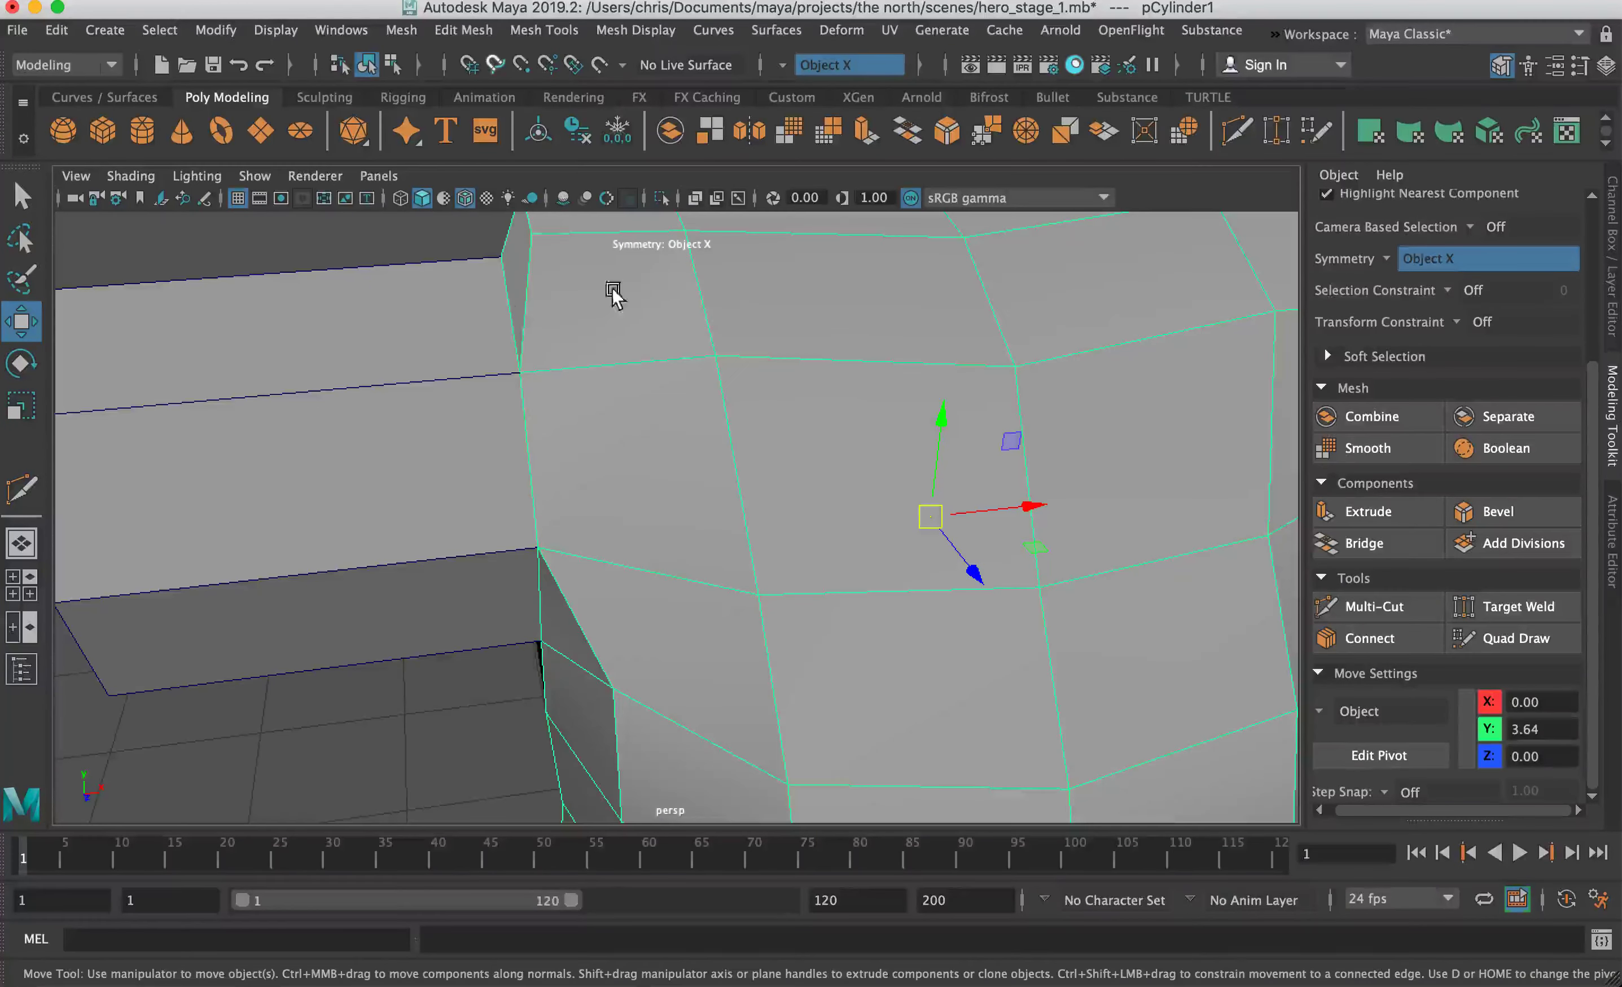
pyautogui.scroll(-5, 573, 352)
pyautogui.keyDown('alt'); pyautogui.moveTo(551, 408); pyautogui.dragTo(700, 456); pyautogui.keyUp('alt')
pyautogui.scroll(3, 699, 456)
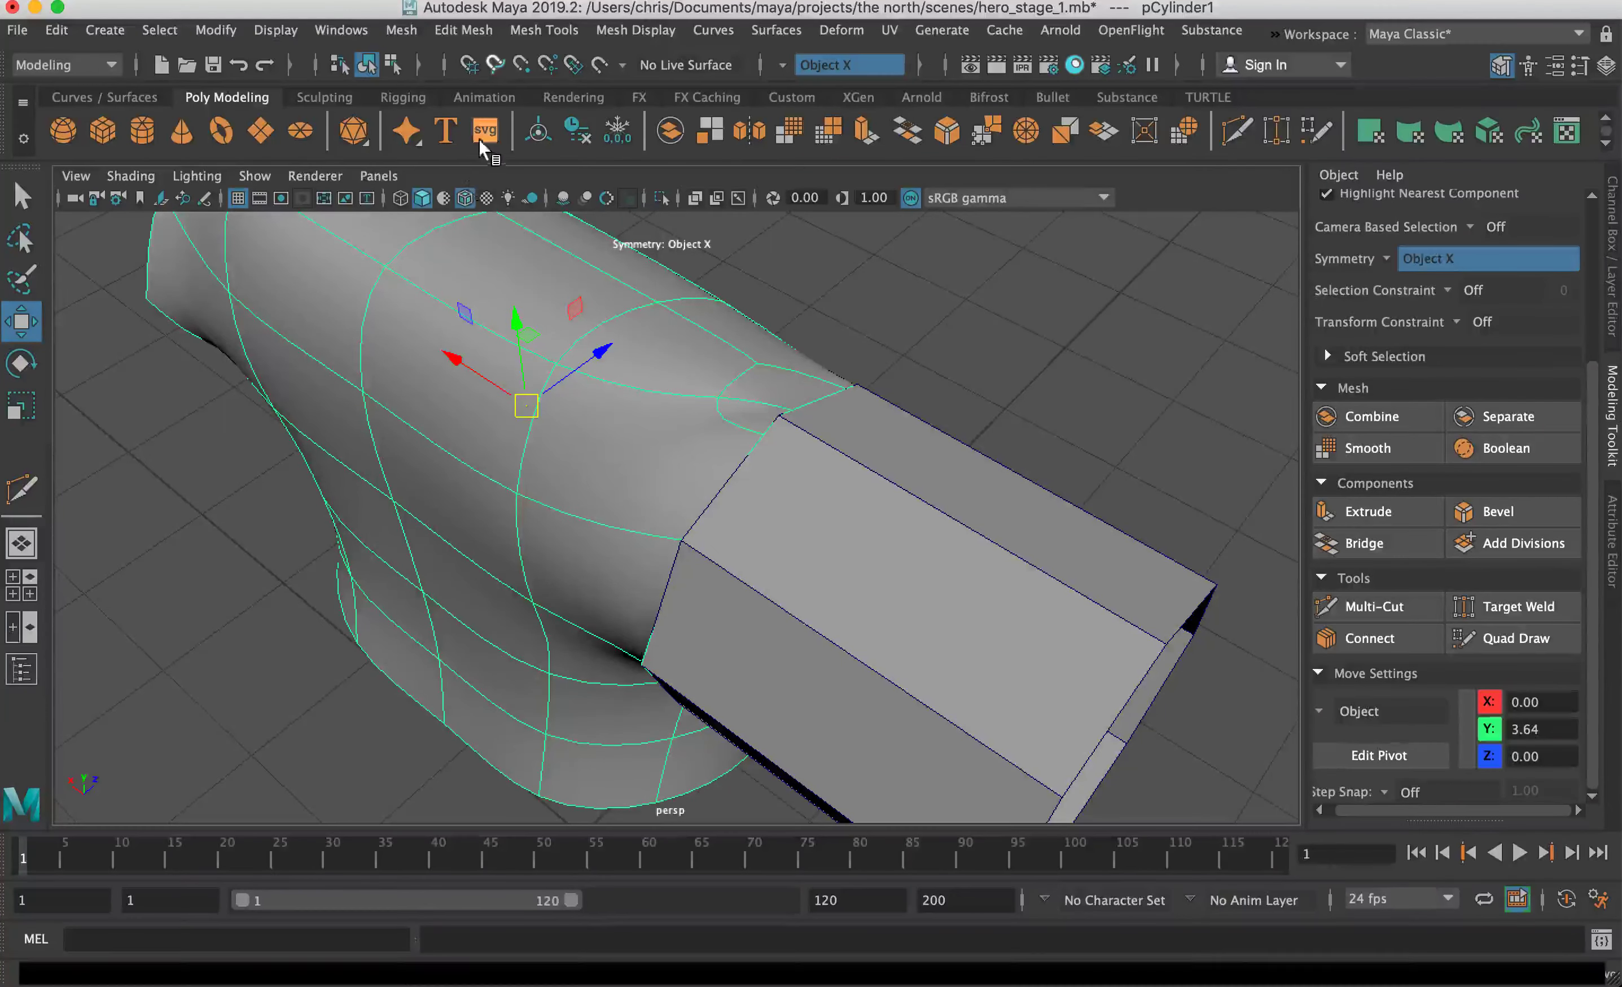
pyautogui.press('3')
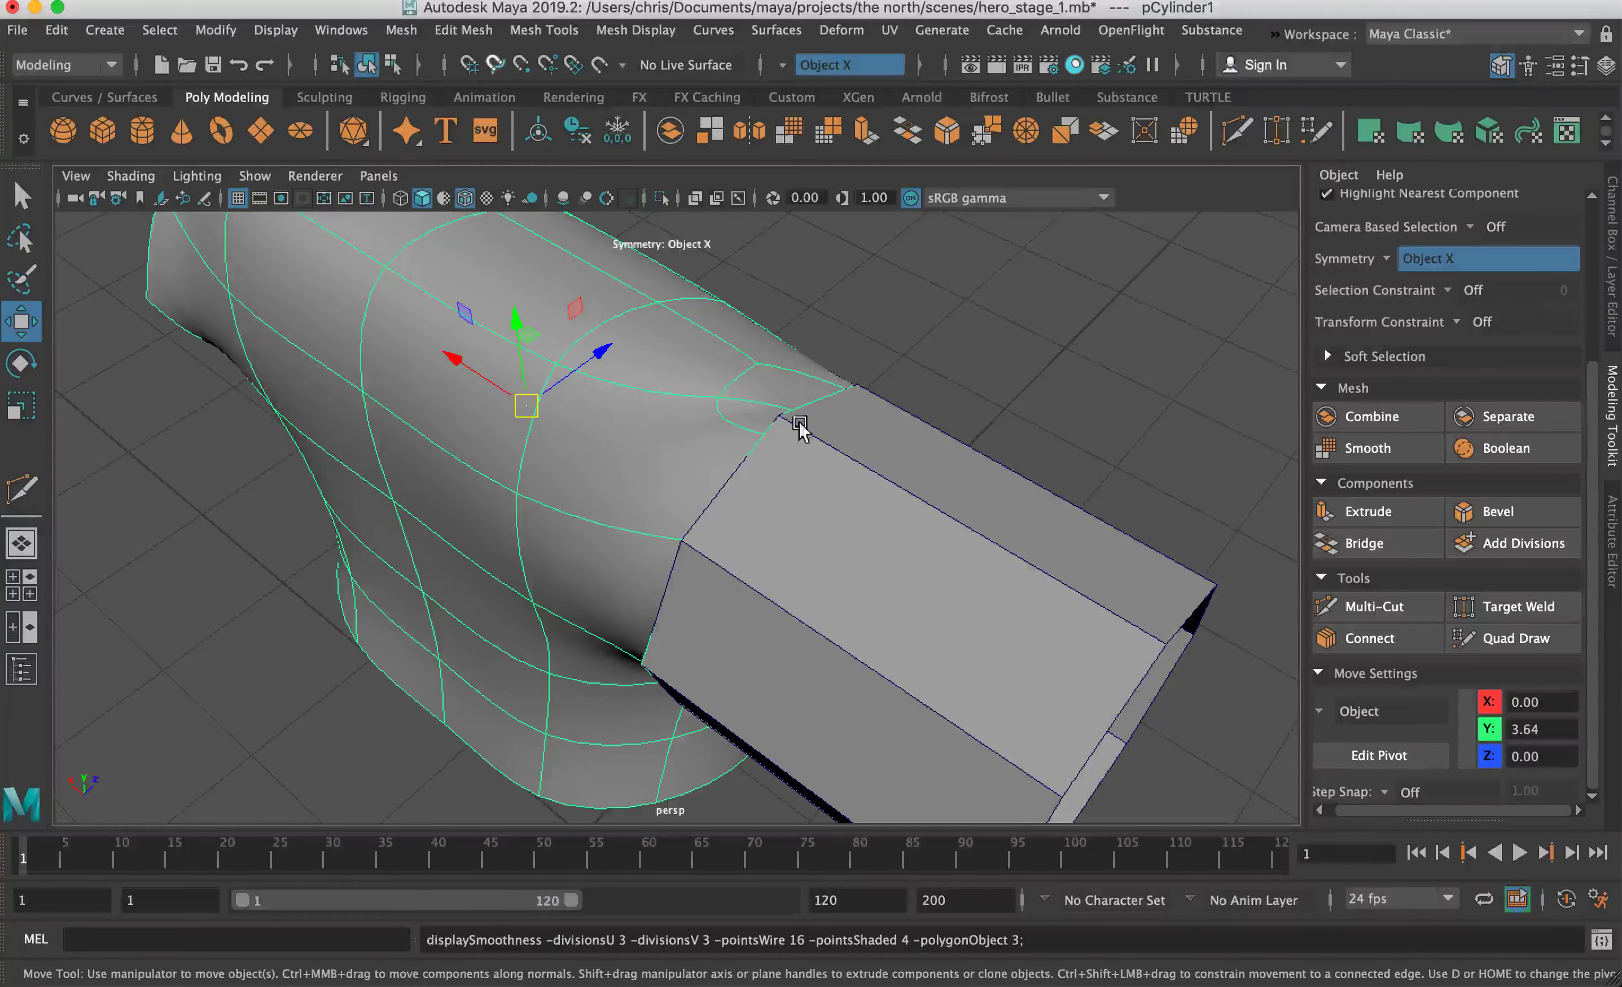
pyautogui.keyDown('alt'); pyautogui.moveTo(818, 427); pyautogui.dragTo(648, 330); pyautogui.keyUp('alt')
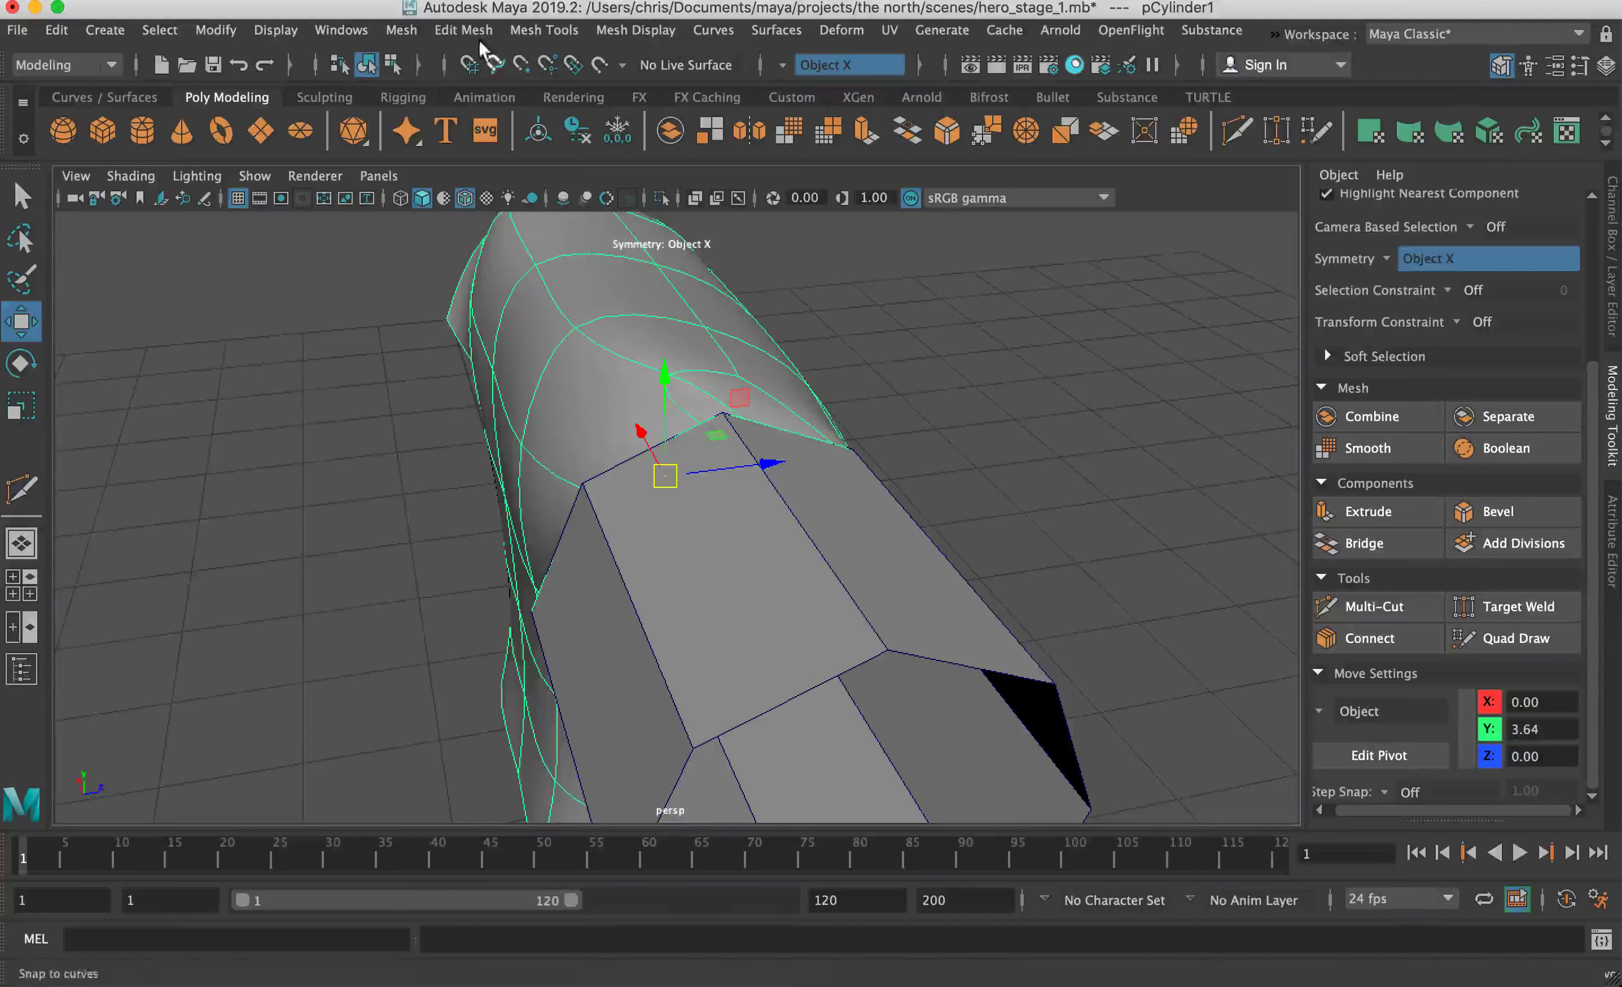
# Step: Merge the torso's overlapping vertices with a threshold of 0.0001 and always merging for two vertices
pyautogui.click(456, 31)
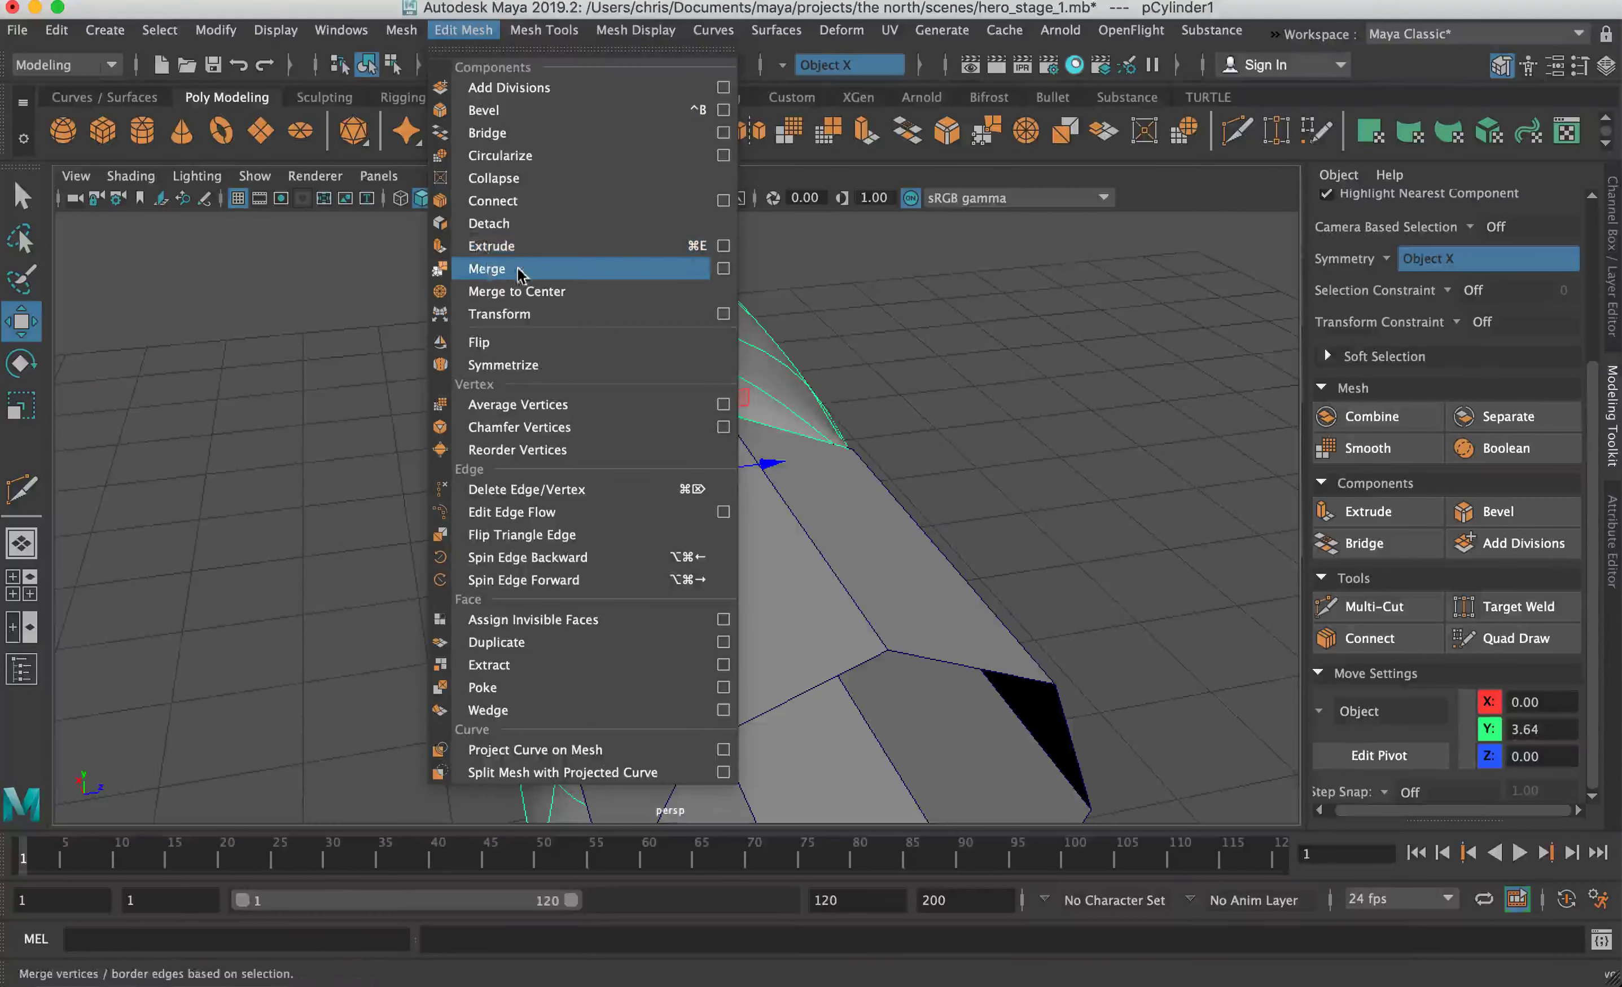
pyautogui.click(725, 268)
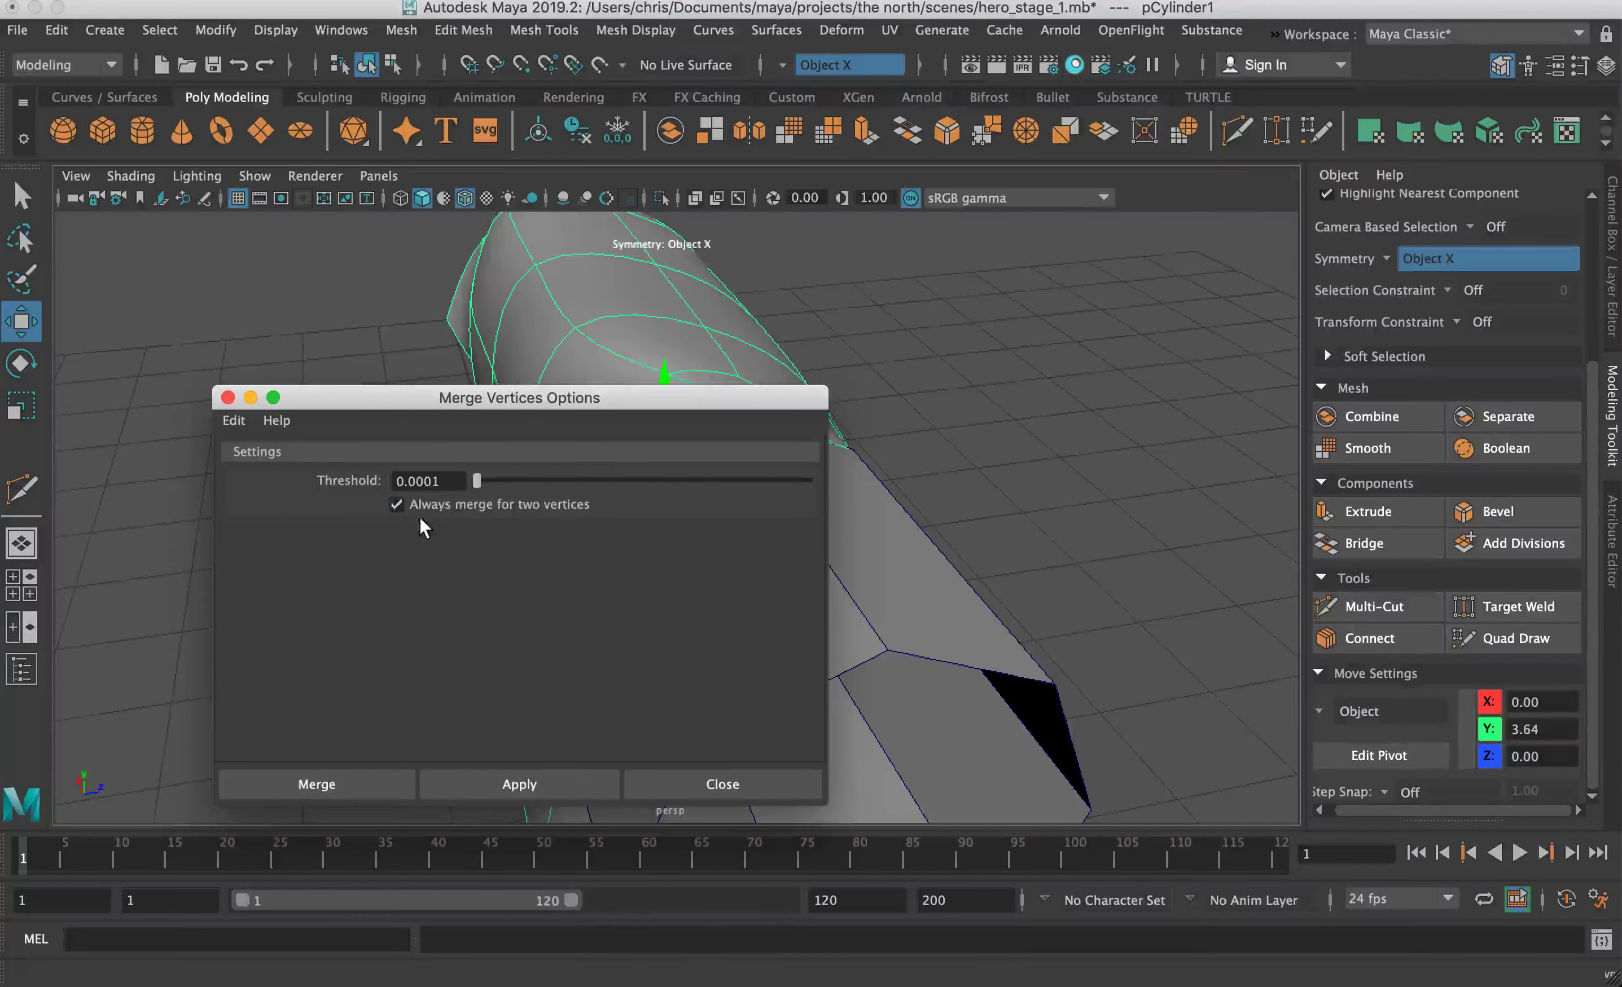
pyautogui.moveTo(332, 397); pyautogui.dragTo(1060, 202)
pyautogui.keyDown('alt'); pyautogui.moveTo(750, 438); pyautogui.dragTo(724, 379); pyautogui.keyUp('alt')
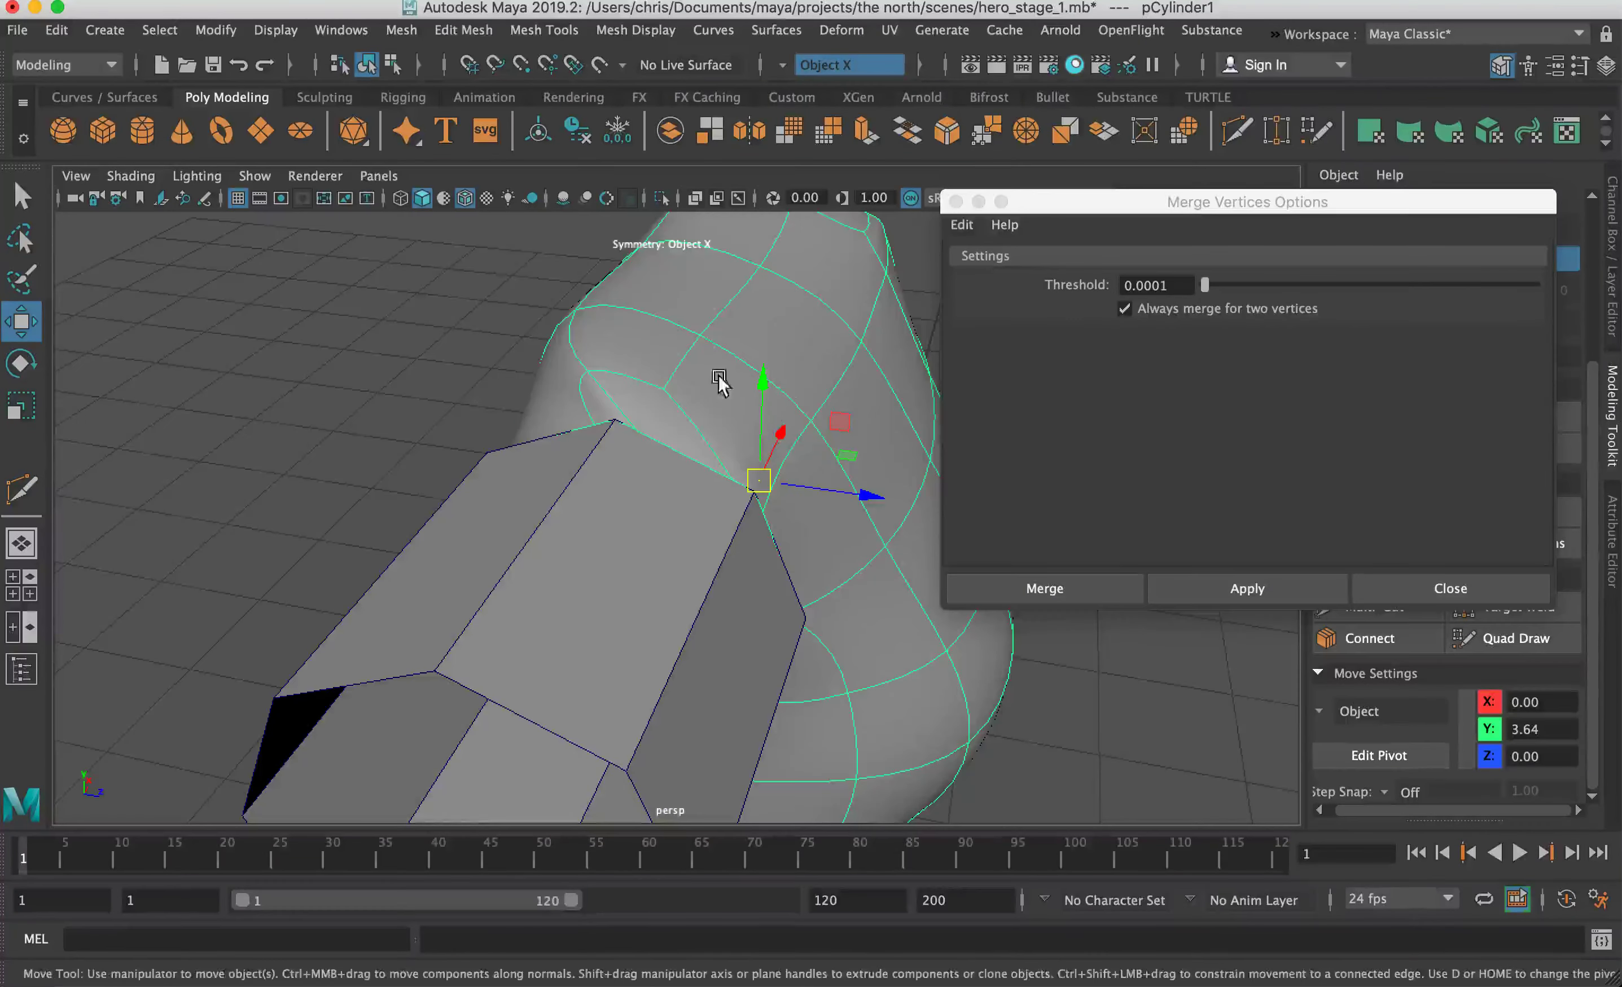
pyautogui.click(1043, 590)
pyautogui.keyDown('alt'); pyautogui.moveTo(725, 409); pyautogui.dragTo(569, 410); pyautogui.keyUp('alt')
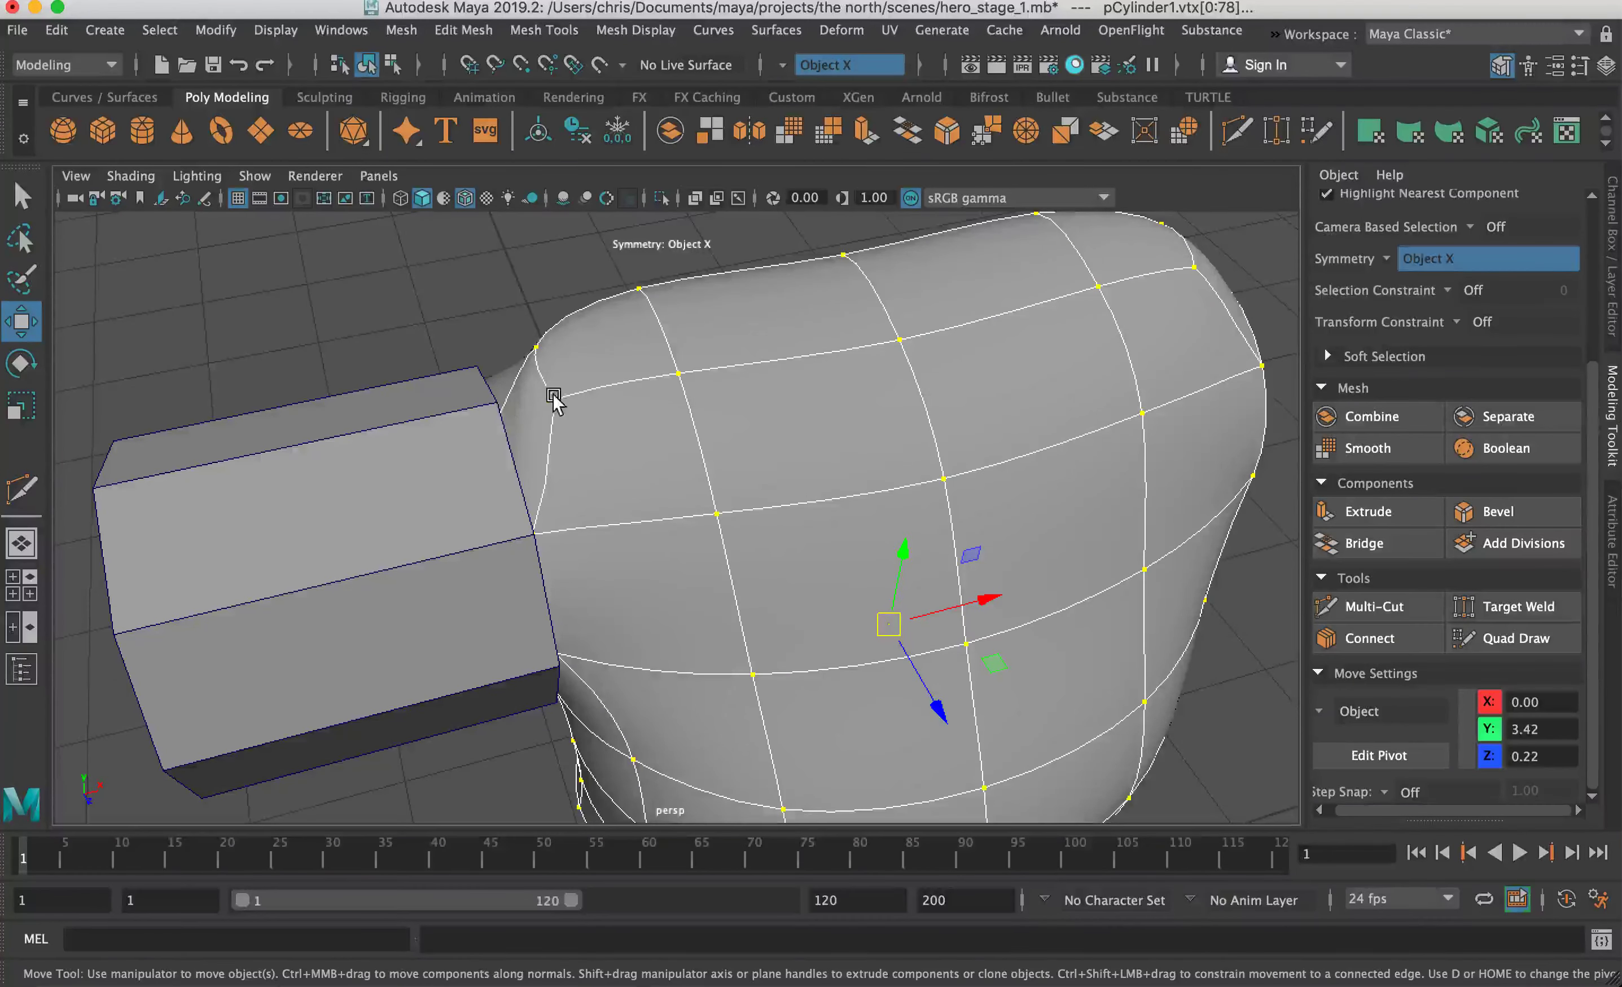
pyautogui.keyDown('alt'); pyautogui.moveTo(546, 376); pyautogui.dragTo(809, 470); pyautogui.keyUp('alt')
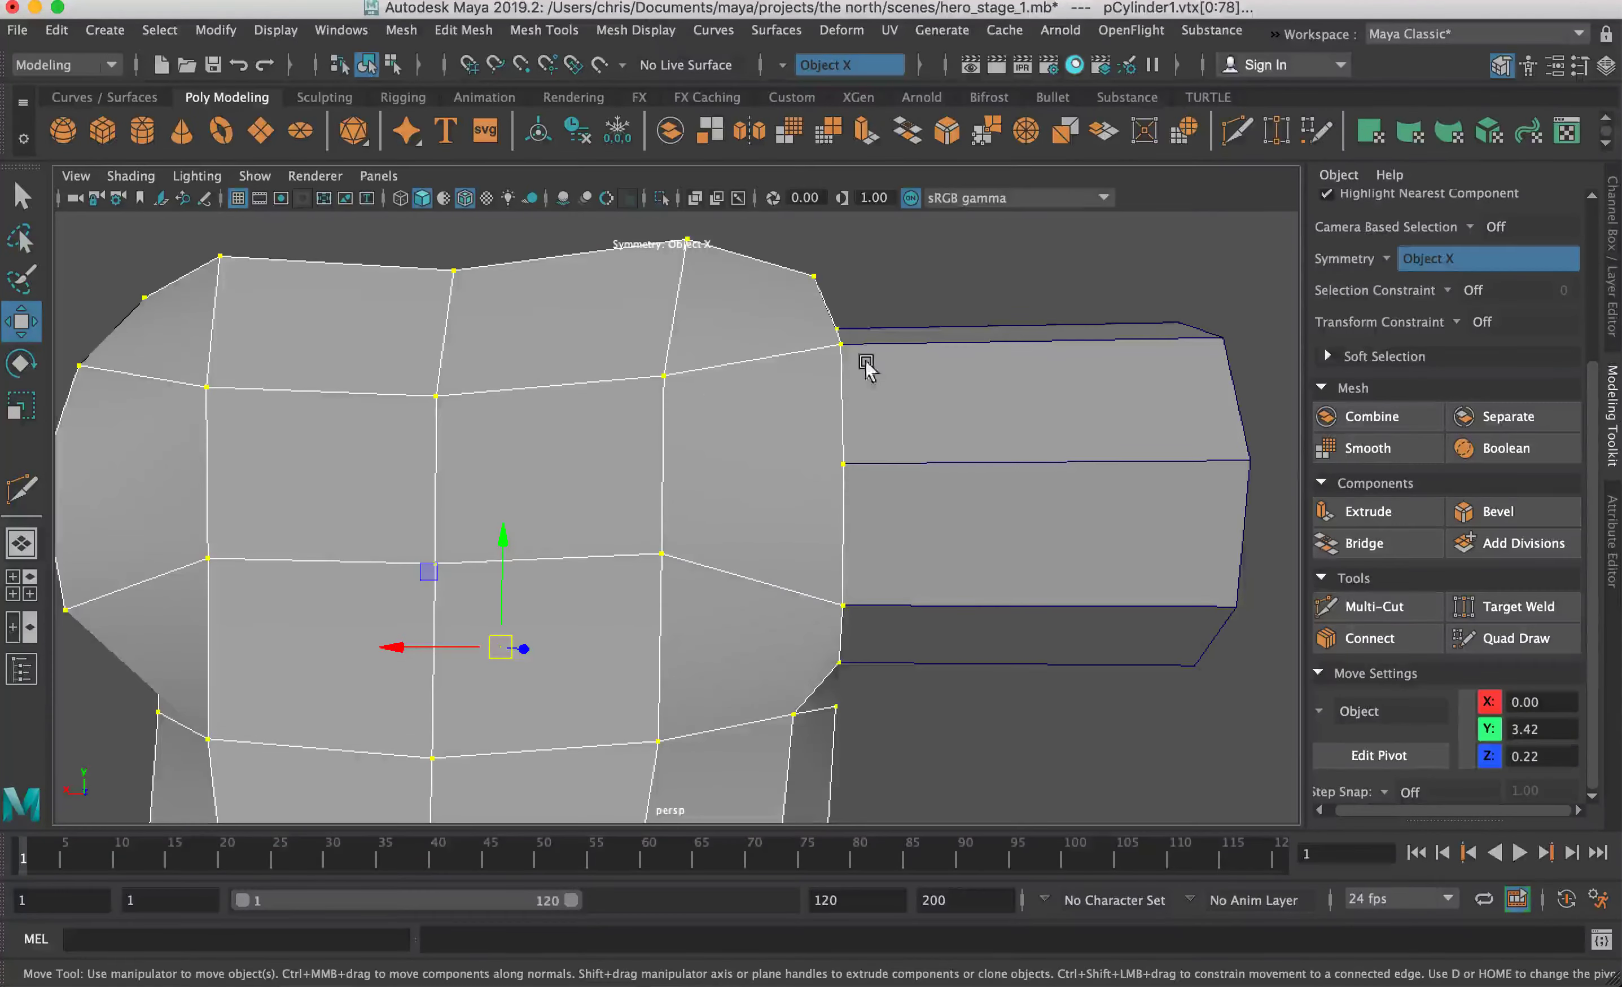
# Step: Cut a horizontal edge line across the upper back from the arm rim's rear vertex to the torso's centre line
pyautogui.click(1238, 133)
pyautogui.keyDown('alt'); pyautogui.moveTo(847, 412); pyautogui.dragTo(829, 536); pyautogui.keyUp('alt')
pyautogui.click(750, 514)
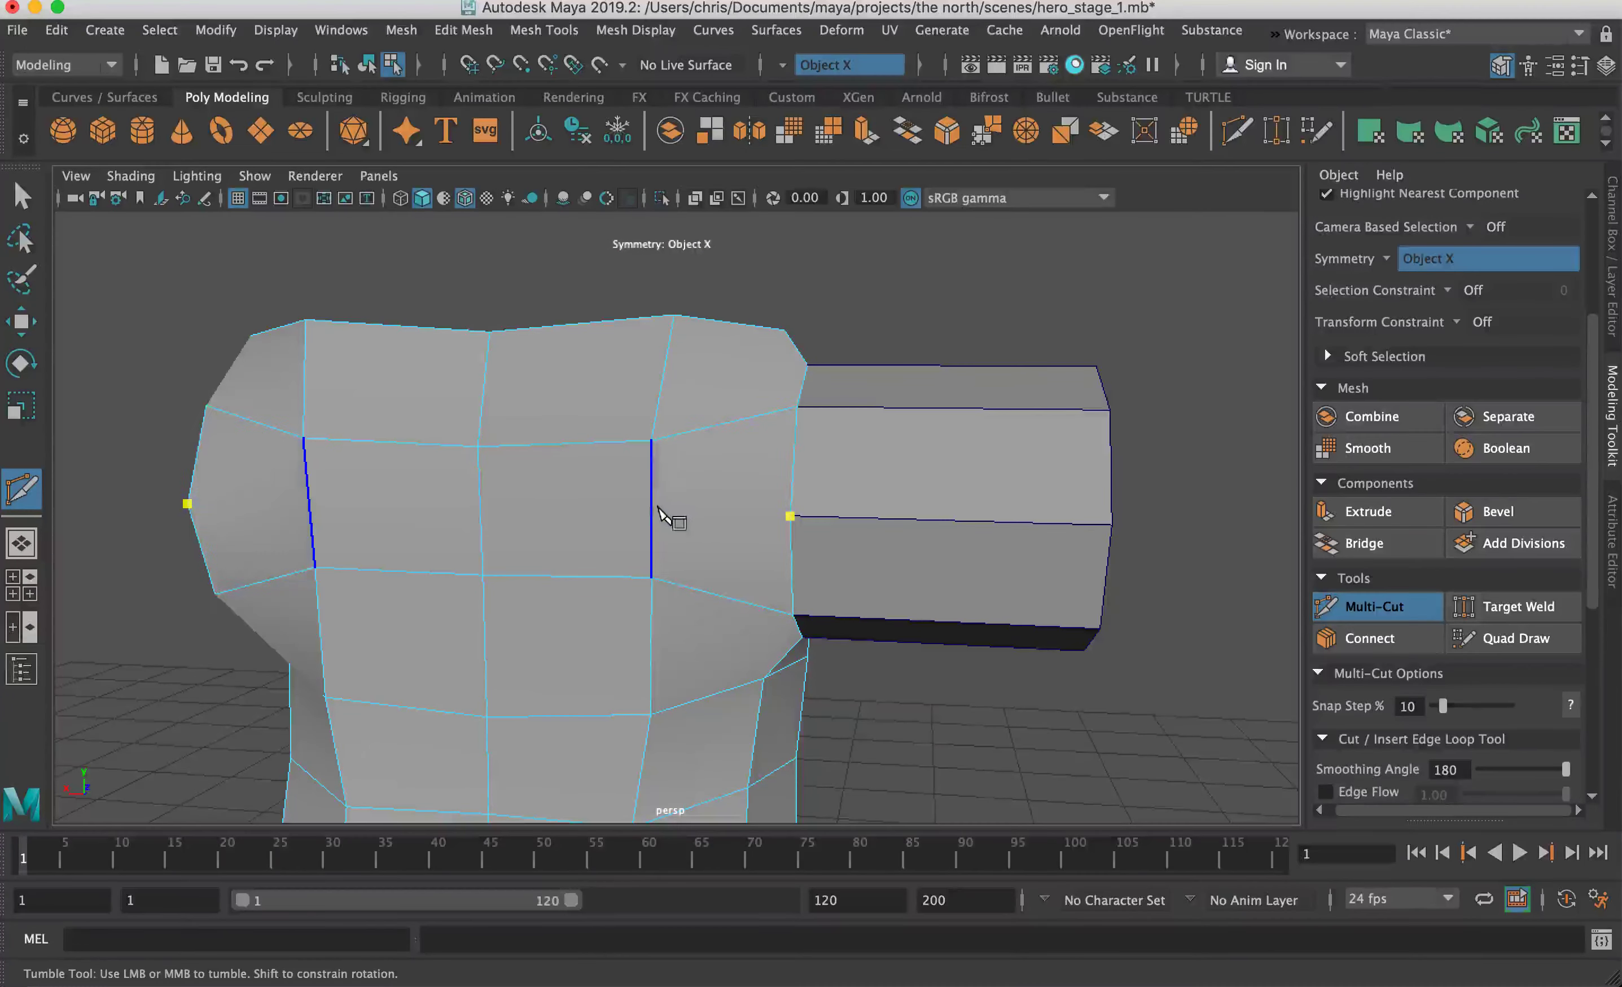
pyautogui.click(651, 508)
pyautogui.click(479, 509)
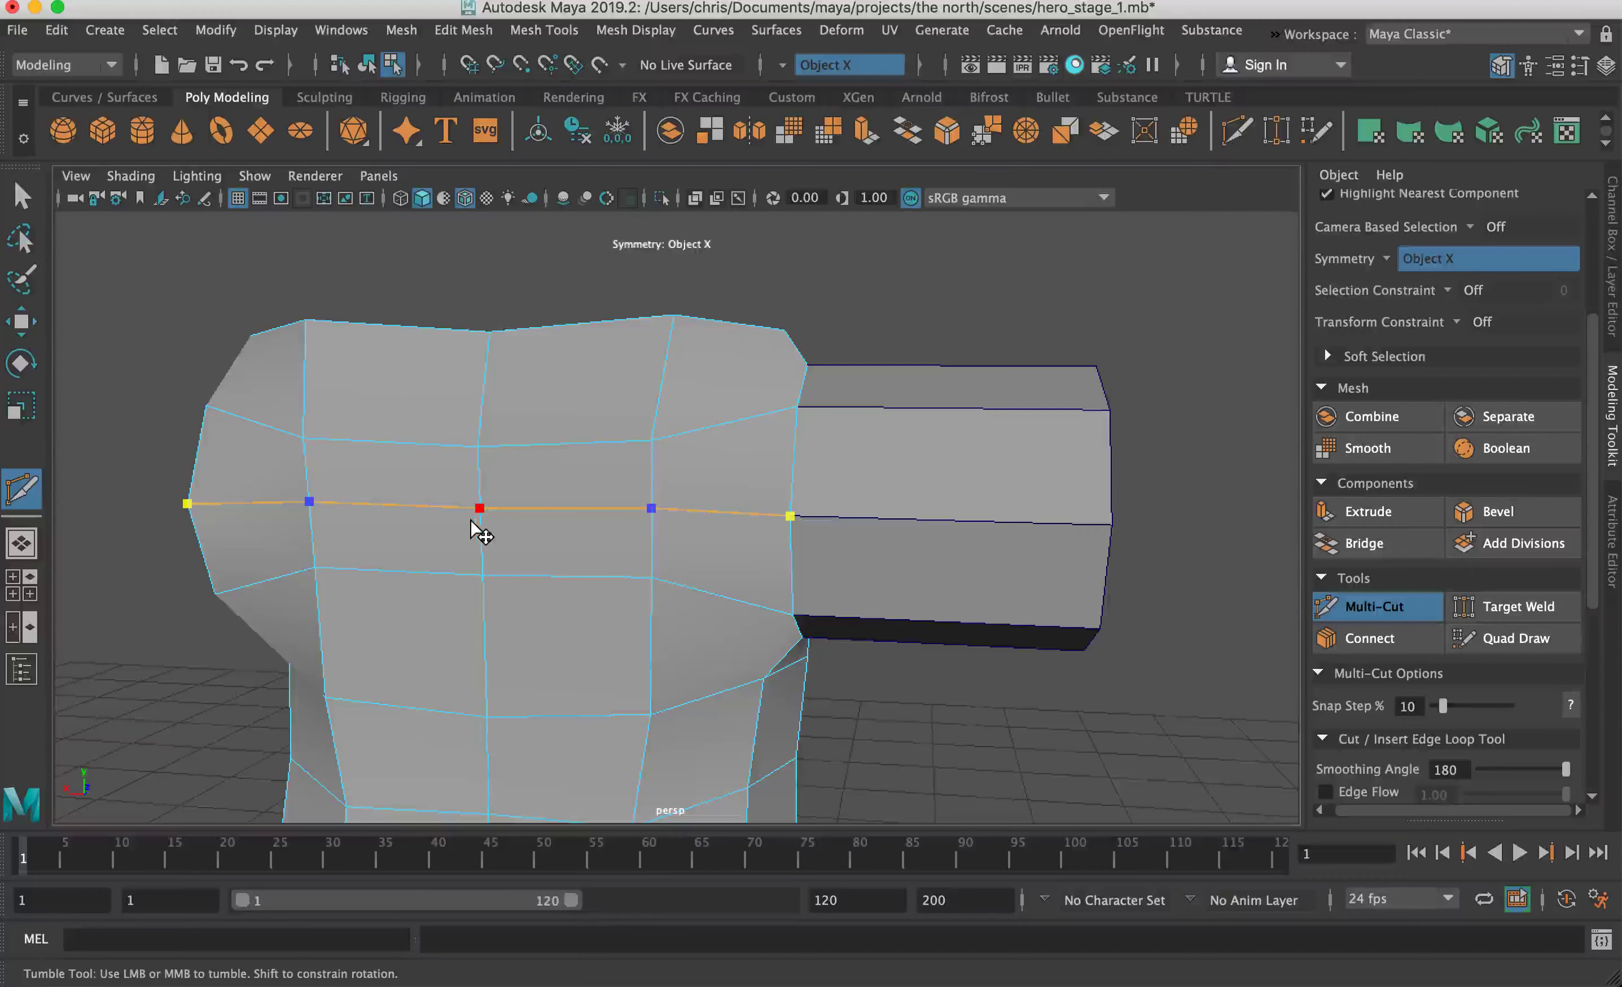
pyautogui.press('Return')
# Step: Spread the back vertices beside the arm, moving the one below the new edge line down and the one above it up
pyautogui.keyDown('alt'); pyautogui.moveTo(658, 505); pyautogui.dragTo(566, 469); pyautogui.keyUp('alt')
pyautogui.press('w')
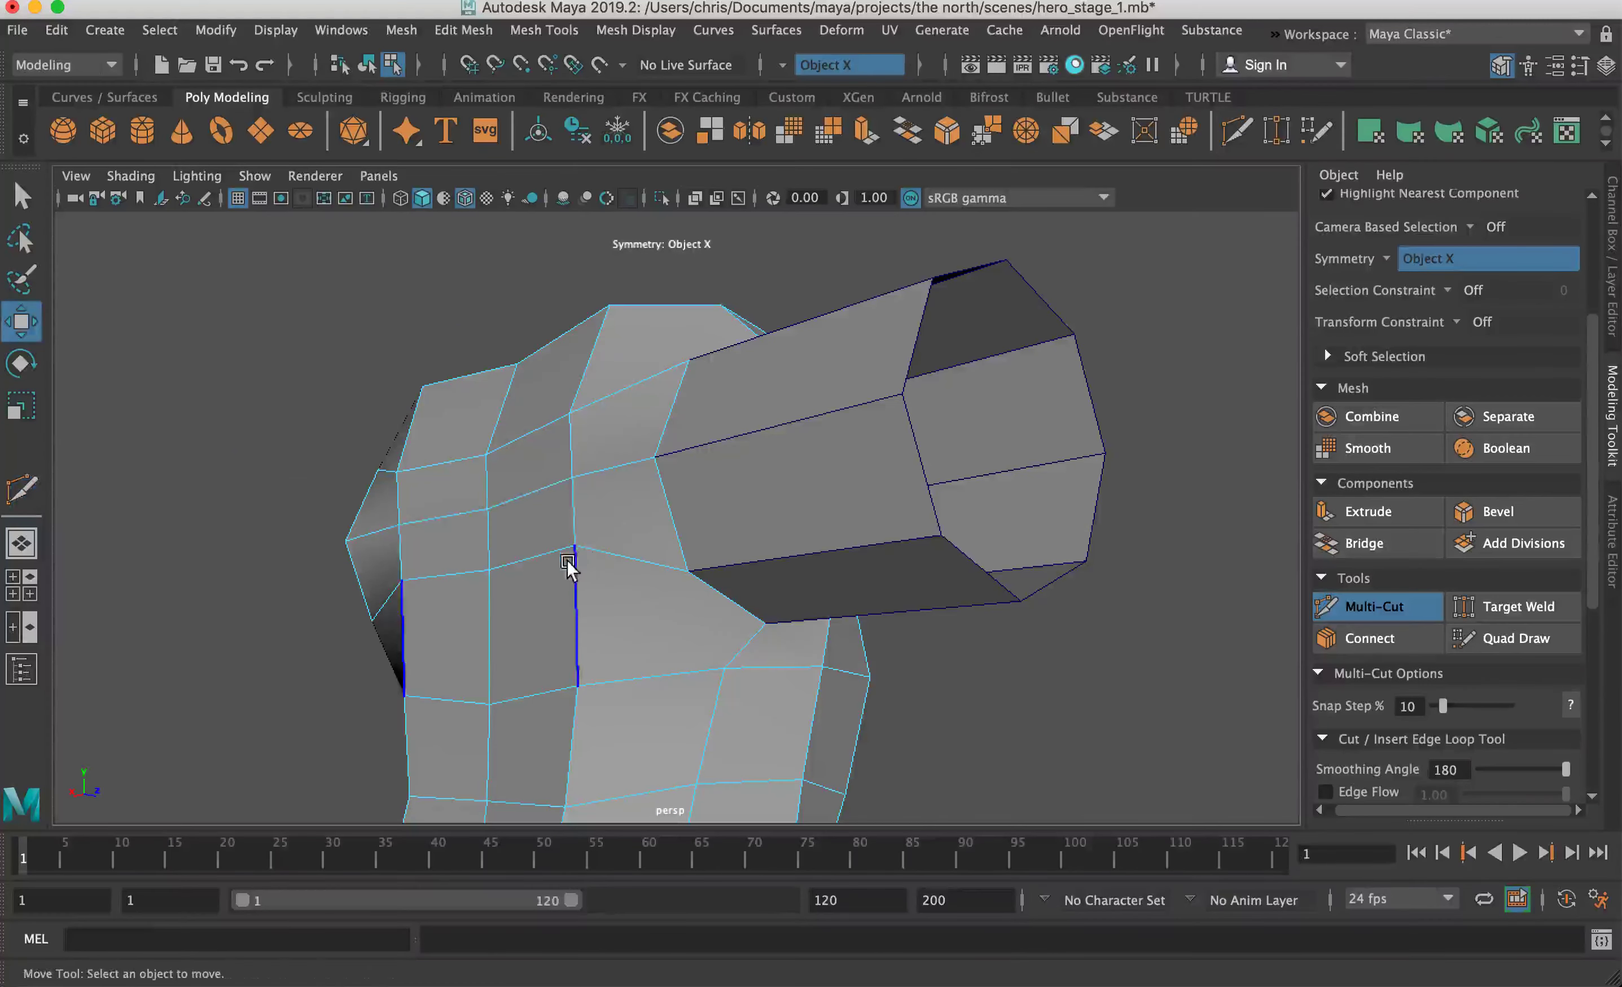
pyautogui.moveTo(578, 512); pyautogui.dragTo(728, 267, button='right')
pyautogui.moveTo(566, 435); pyautogui.dragTo(453, 337, button='right')
pyautogui.click(576, 545)
pyautogui.moveTo(577, 442); pyautogui.dragTo(576, 513)
pyautogui.click(569, 414)
pyautogui.moveTo(569, 413); pyautogui.dragTo(507, 453)
pyautogui.moveTo(654, 387); pyautogui.dragTo(643, 387)
pyautogui.keyDown('alt'); pyautogui.moveTo(514, 450); pyautogui.dragTo(584, 497); pyautogui.keyUp('alt')
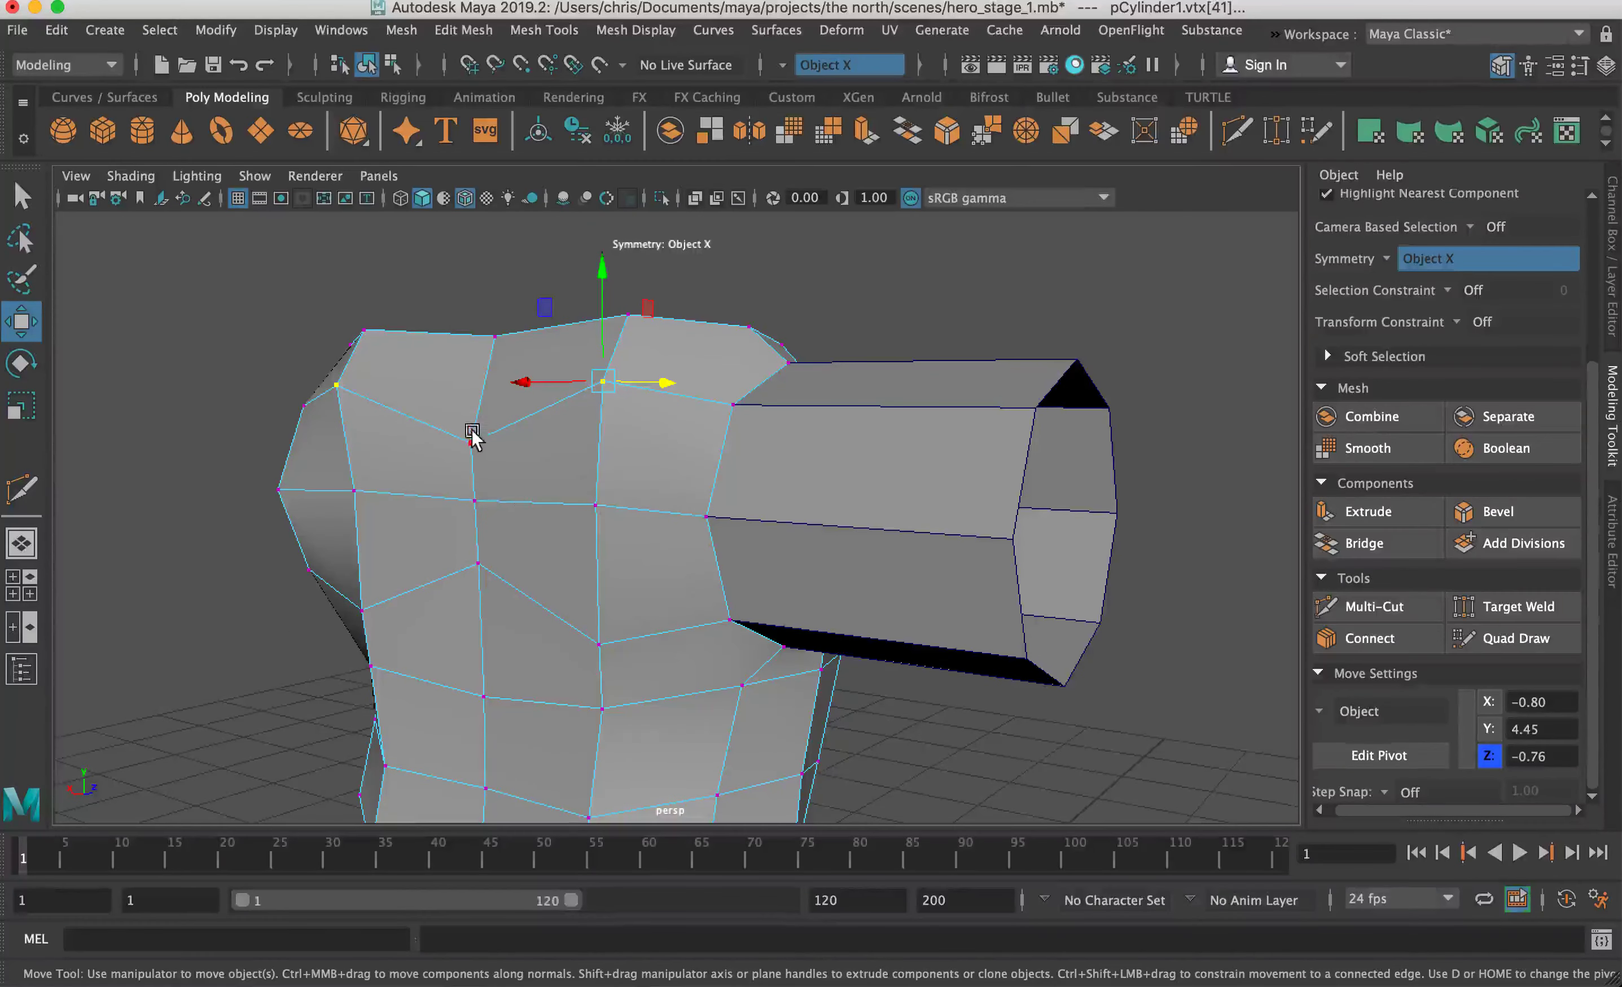
# Step: On the back's centre line, raise the vertex above the new edge line and lower the one below it
pyautogui.click(472, 433)
pyautogui.moveTo(474, 379); pyautogui.dragTo(470, 362)
pyautogui.moveTo(534, 413); pyautogui.dragTo(535, 414)
pyautogui.click(479, 561)
pyautogui.moveTo(475, 510); pyautogui.dragTo(475, 532)
pyautogui.click(595, 505)
pyautogui.keyDown('alt'); pyautogui.moveTo(739, 519); pyautogui.dragTo(586, 446); pyautogui.keyUp('alt')
# Step: Select the arm cylinder as an object and snap its pivot to the world origin
pyautogui.keyDown('alt'); pyautogui.moveTo(814, 491); pyautogui.dragTo(710, 470, button='right'); pyautogui.keyUp('alt')
pyautogui.keyDown('alt'); pyautogui.moveTo(711, 471); pyautogui.dragTo(621, 353, button='middle'); pyautogui.keyUp('alt')
pyautogui.moveTo(744, 336); pyautogui.dragTo(858, 298, button='right')
pyautogui.keyDown('alt'); pyautogui.moveTo(977, 482); pyautogui.dragTo(584, 471); pyautogui.keyUp('alt')
pyautogui.click(539, 474)
pyautogui.keyDown('alt'); pyautogui.moveTo(568, 590); pyautogui.dragTo(691, 420); pyautogui.keyUp('alt')
pyautogui.press('d')
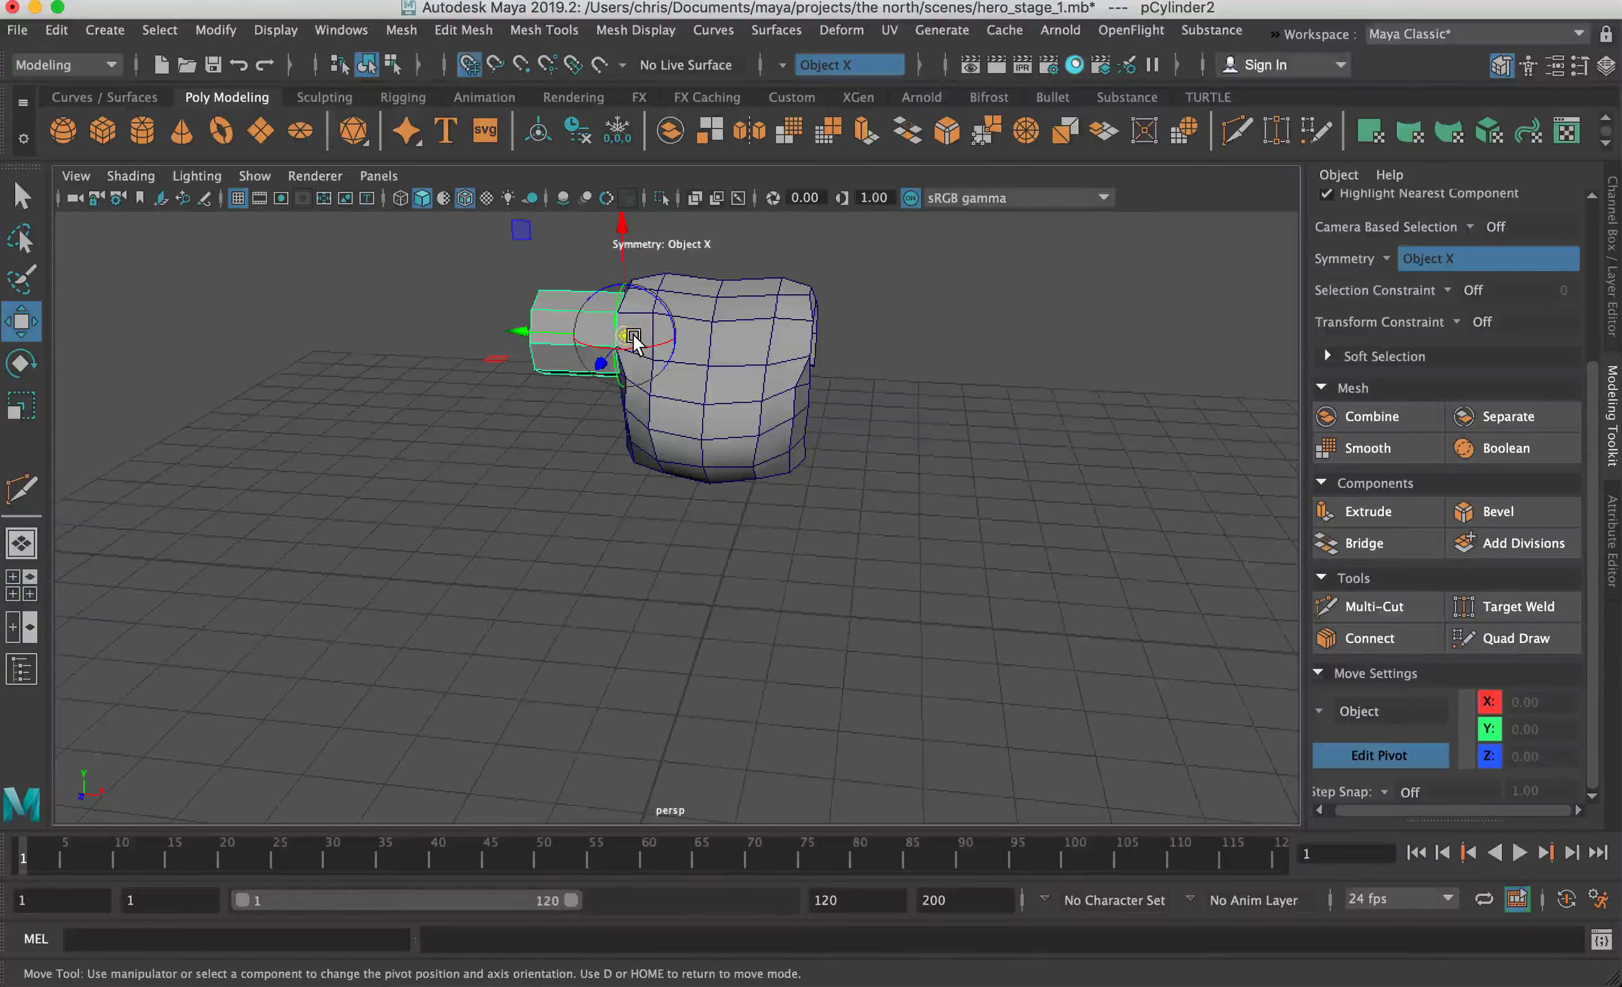
pyautogui.moveTo(628, 335); pyautogui.dragTo(707, 487)
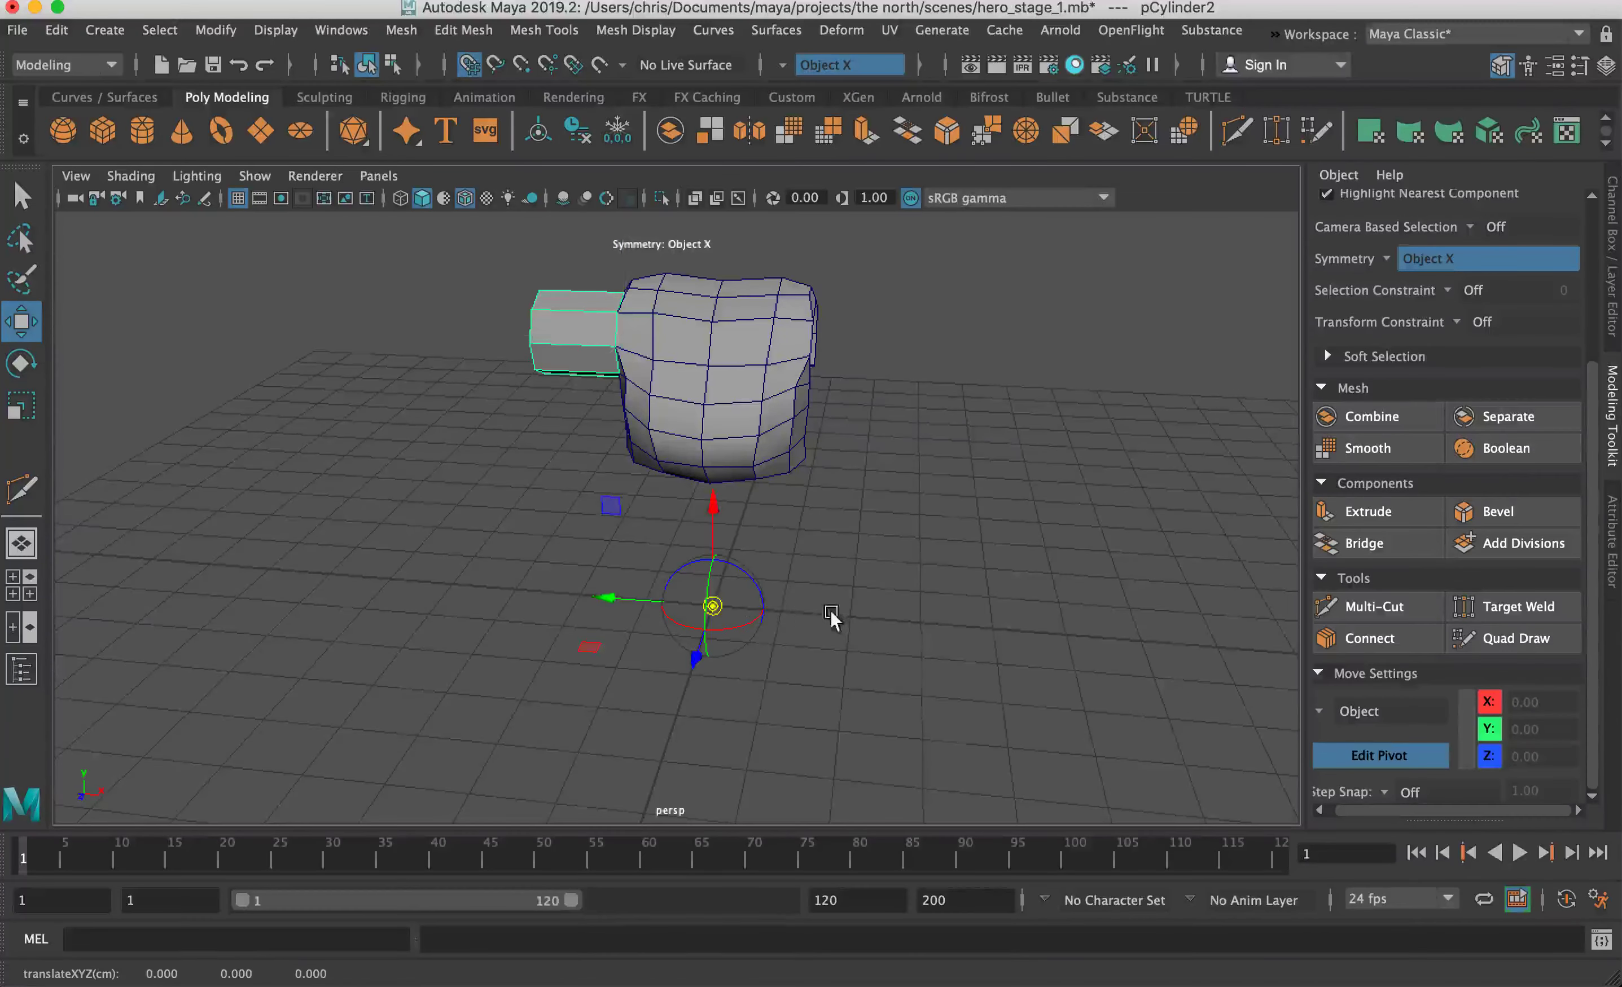
pyautogui.press('d')
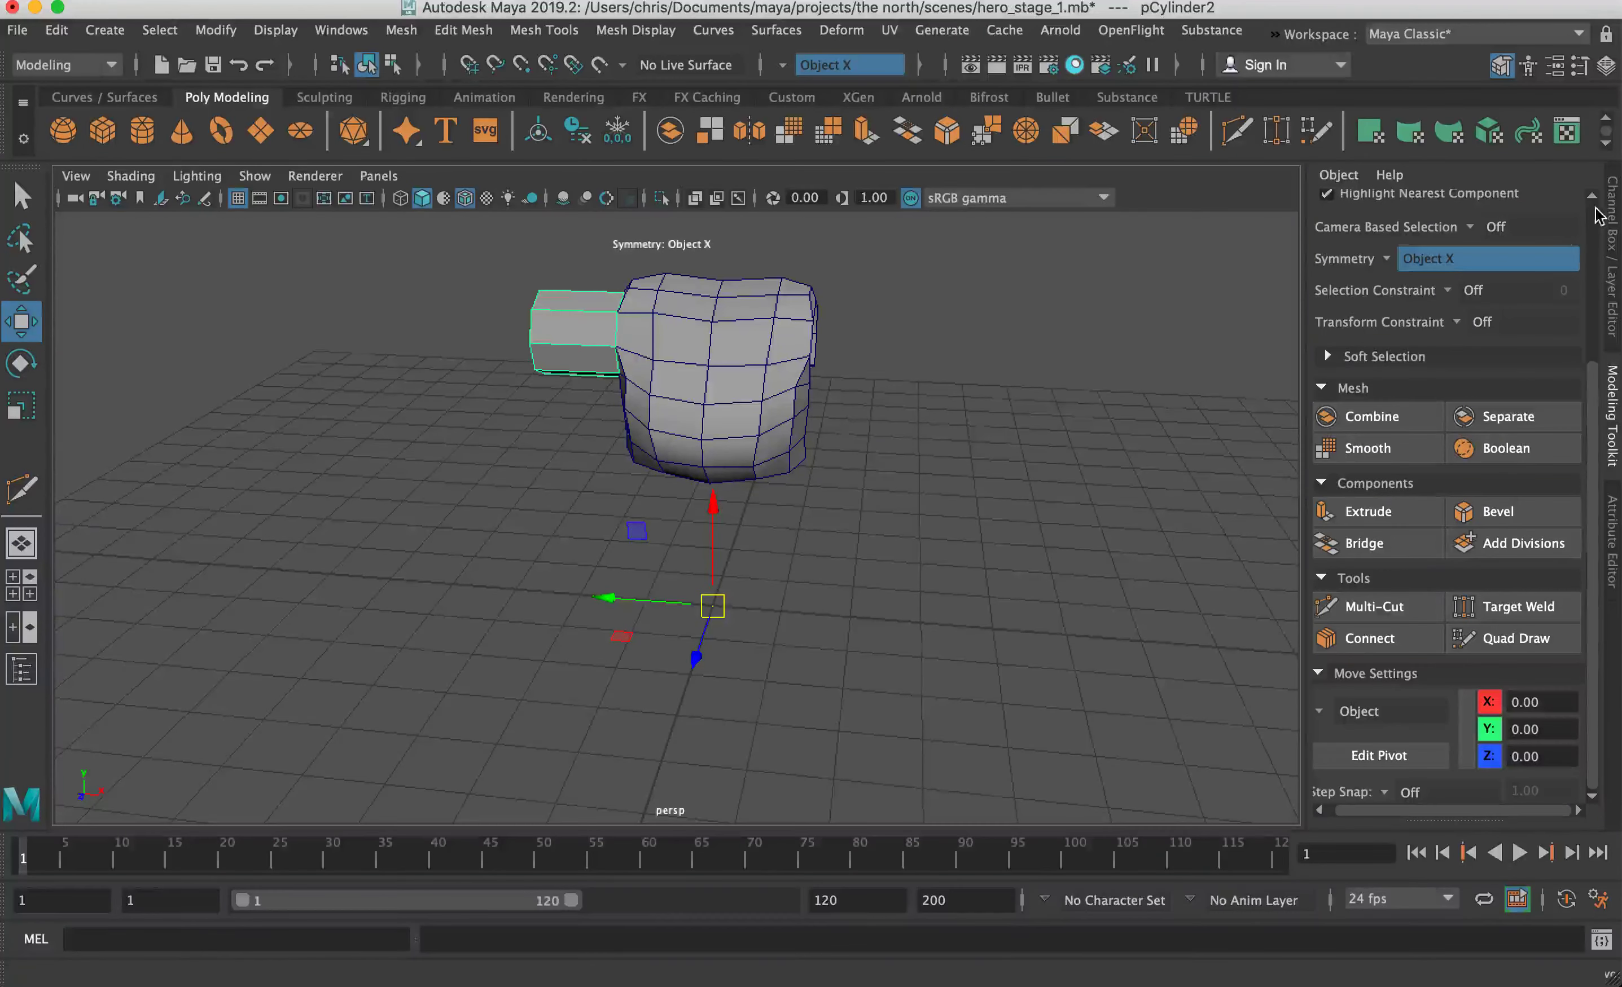
# Step: Show the arm cylinder's channel attributes and delete its construction history
pyautogui.click(1610, 219)
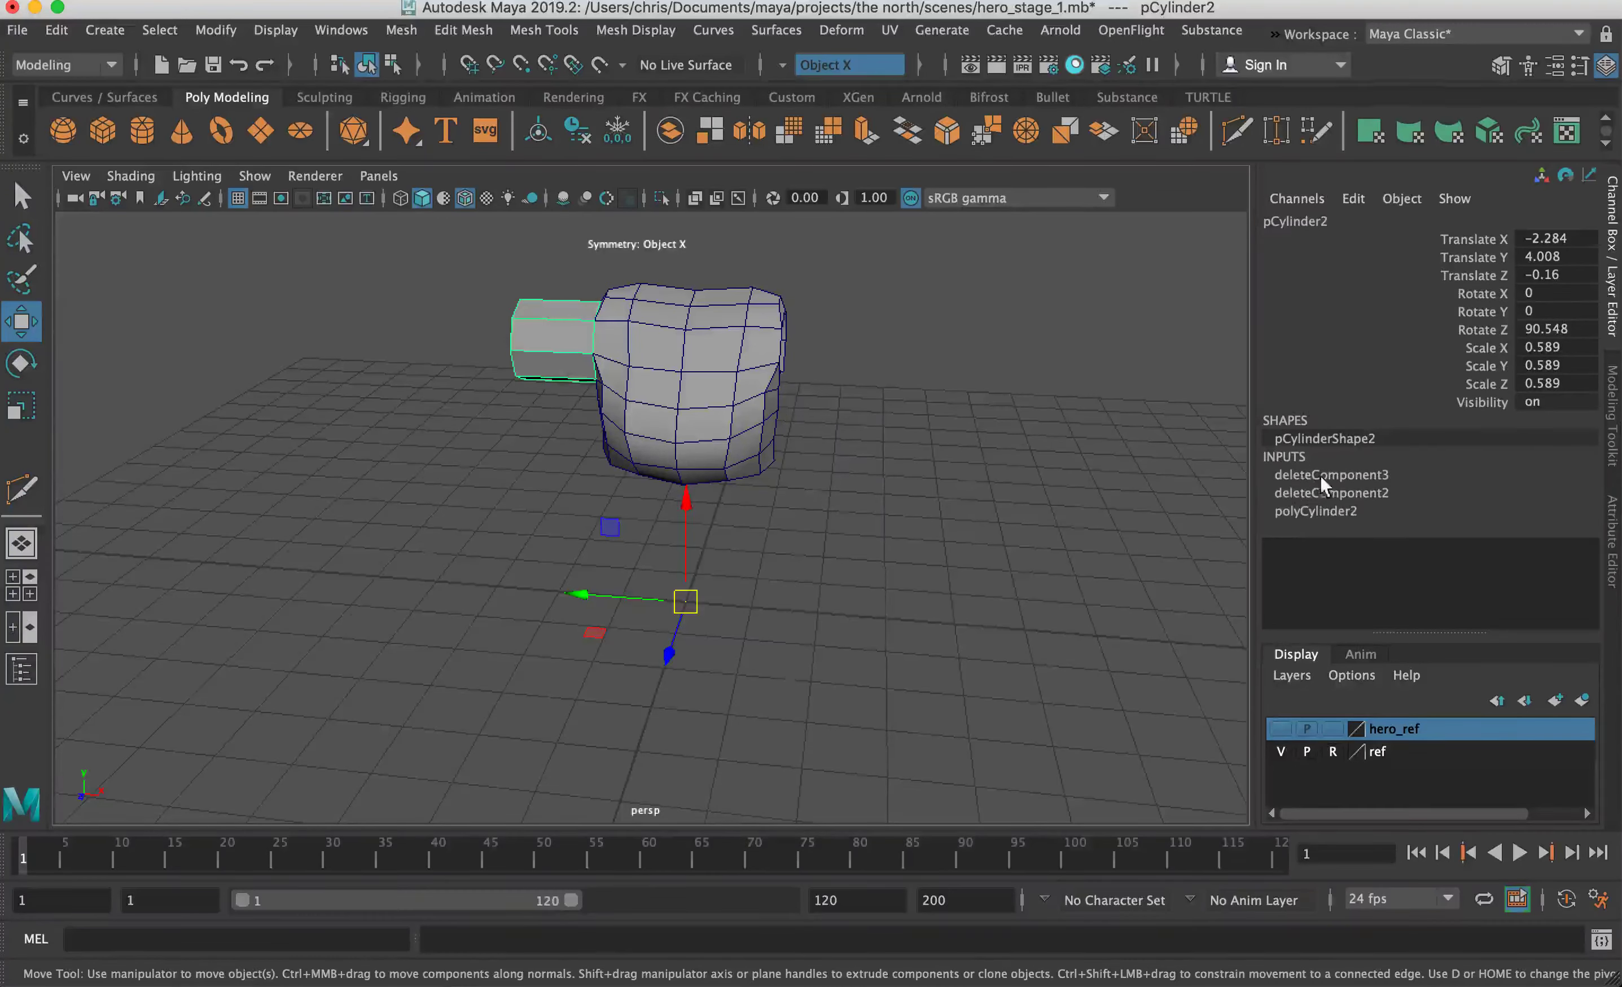
pyautogui.click(56, 30)
pyautogui.moveTo(123, 296)
pyautogui.click(367, 320)
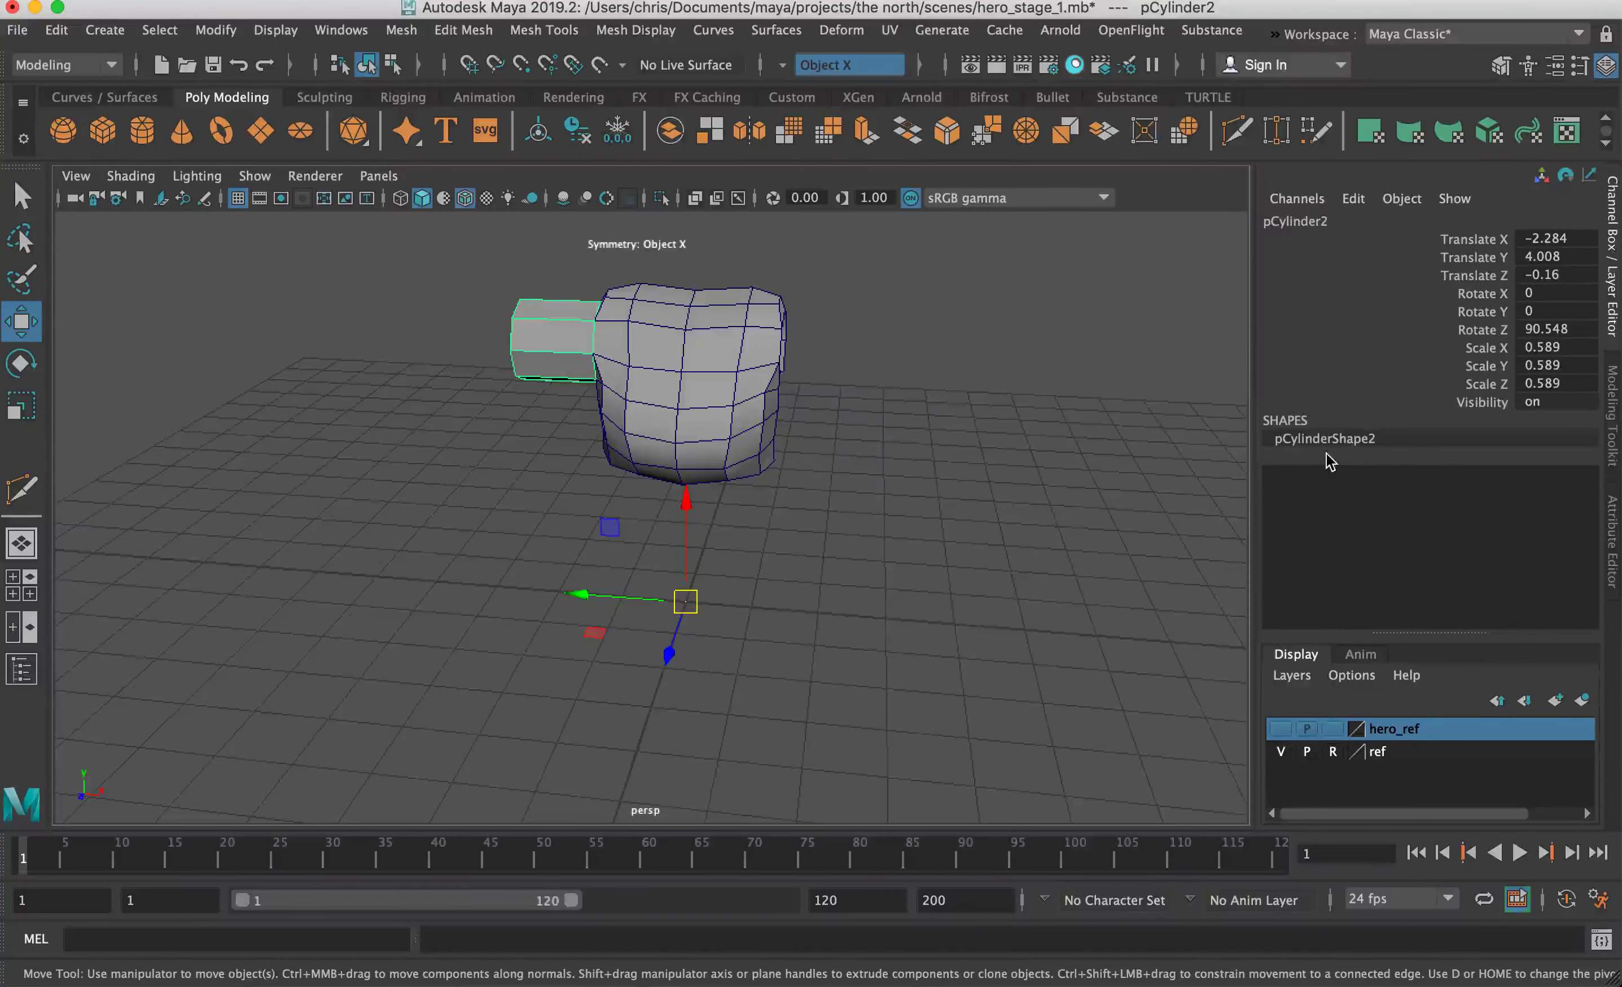
# Step: Try to mirror a duplicate of the arm cylinder by setting its Scale X to -0.589
pyautogui.click(219, 30)
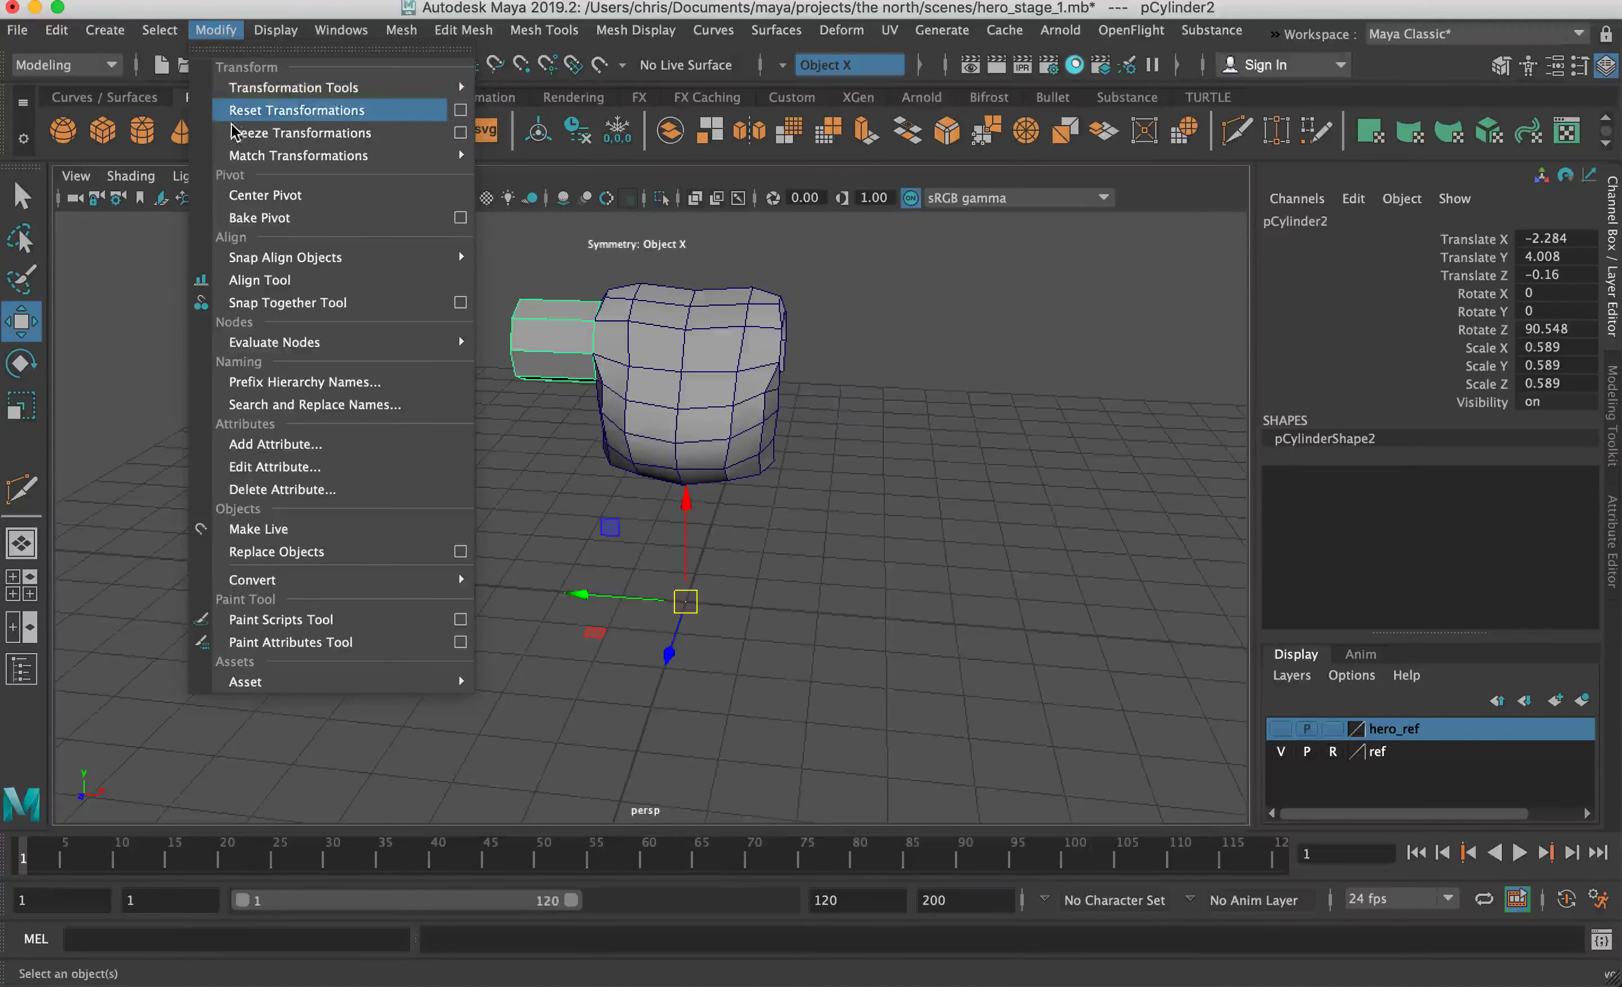
pyautogui.click(1482, 250)
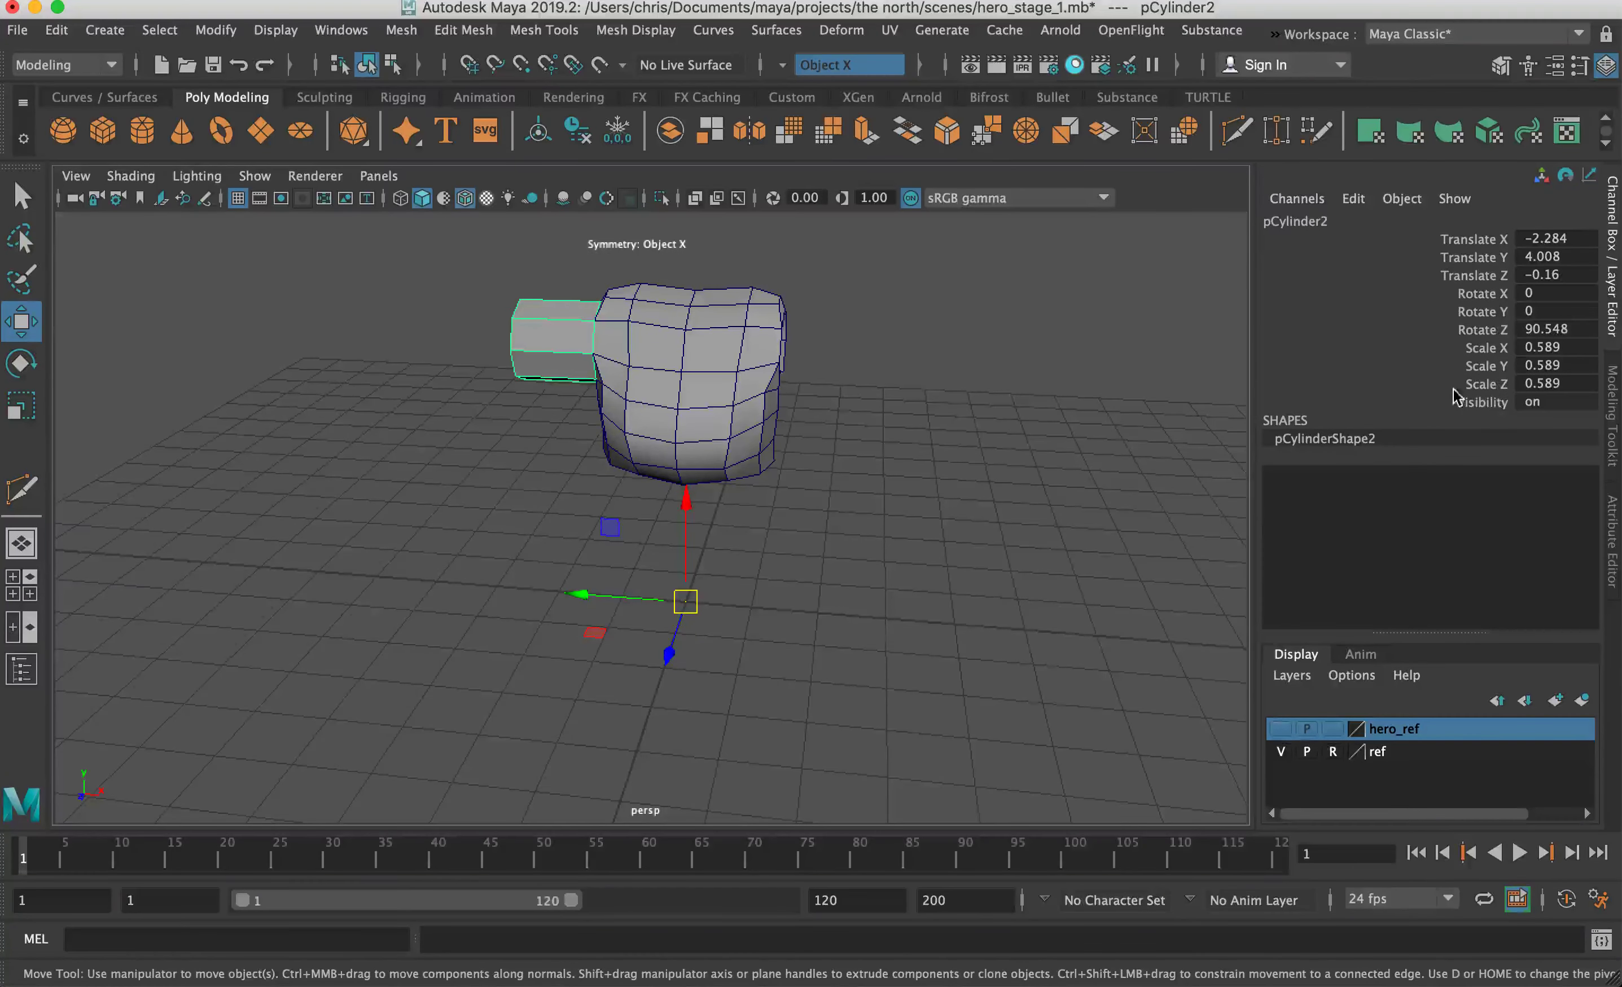
pyautogui.click(948, 464)
pyautogui.click(539, 356)
pyautogui.doubleClick(1542, 346)
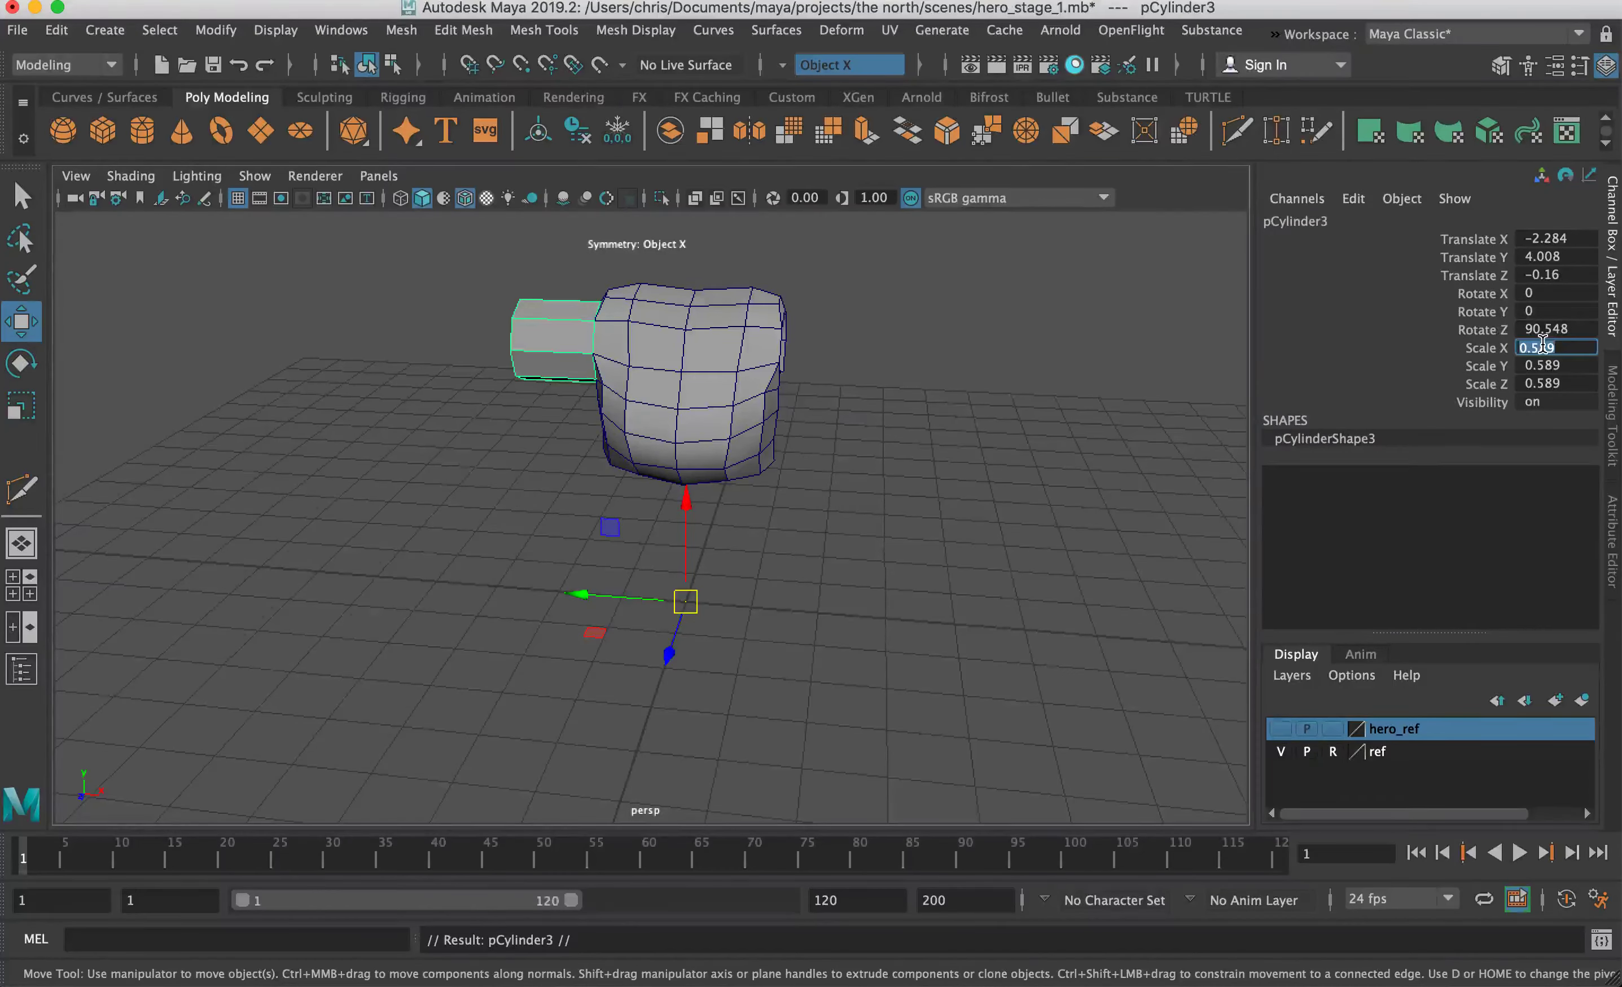
pyautogui.press('Left')
pyautogui.press('Return')
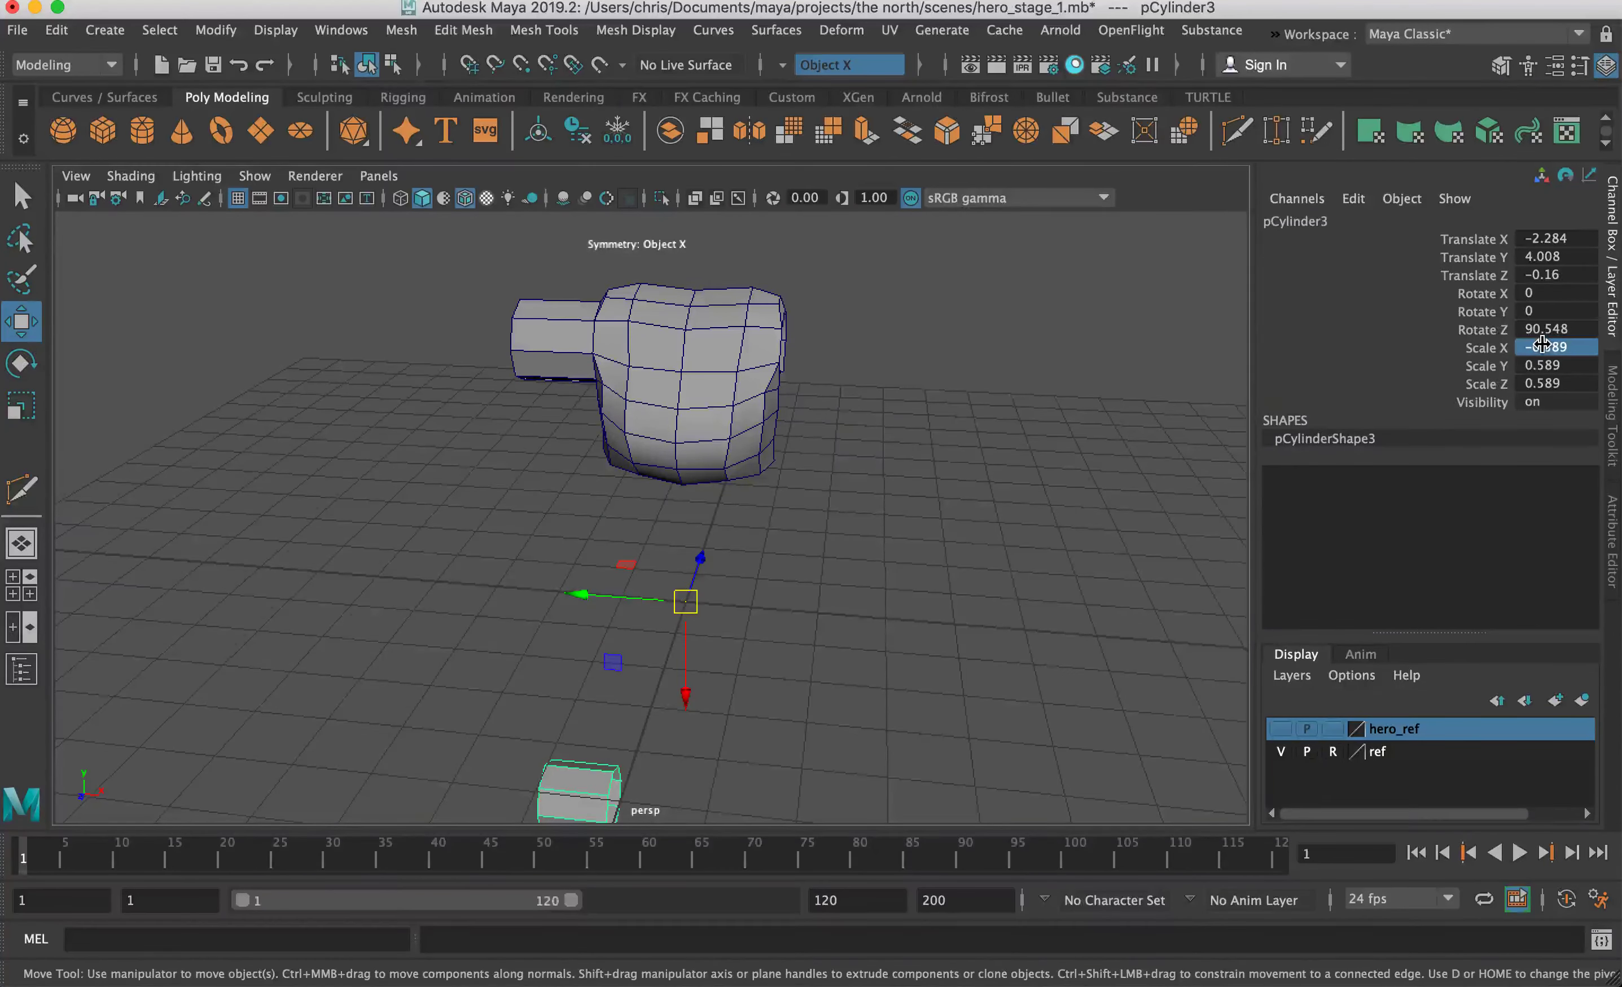
pyautogui.press('super+z')
pyautogui.press('super+z')
# Step: Freeze the arm cylinder's translate, rotate and scale transformations
pyautogui.click(215, 31)
pyautogui.click(436, 138)
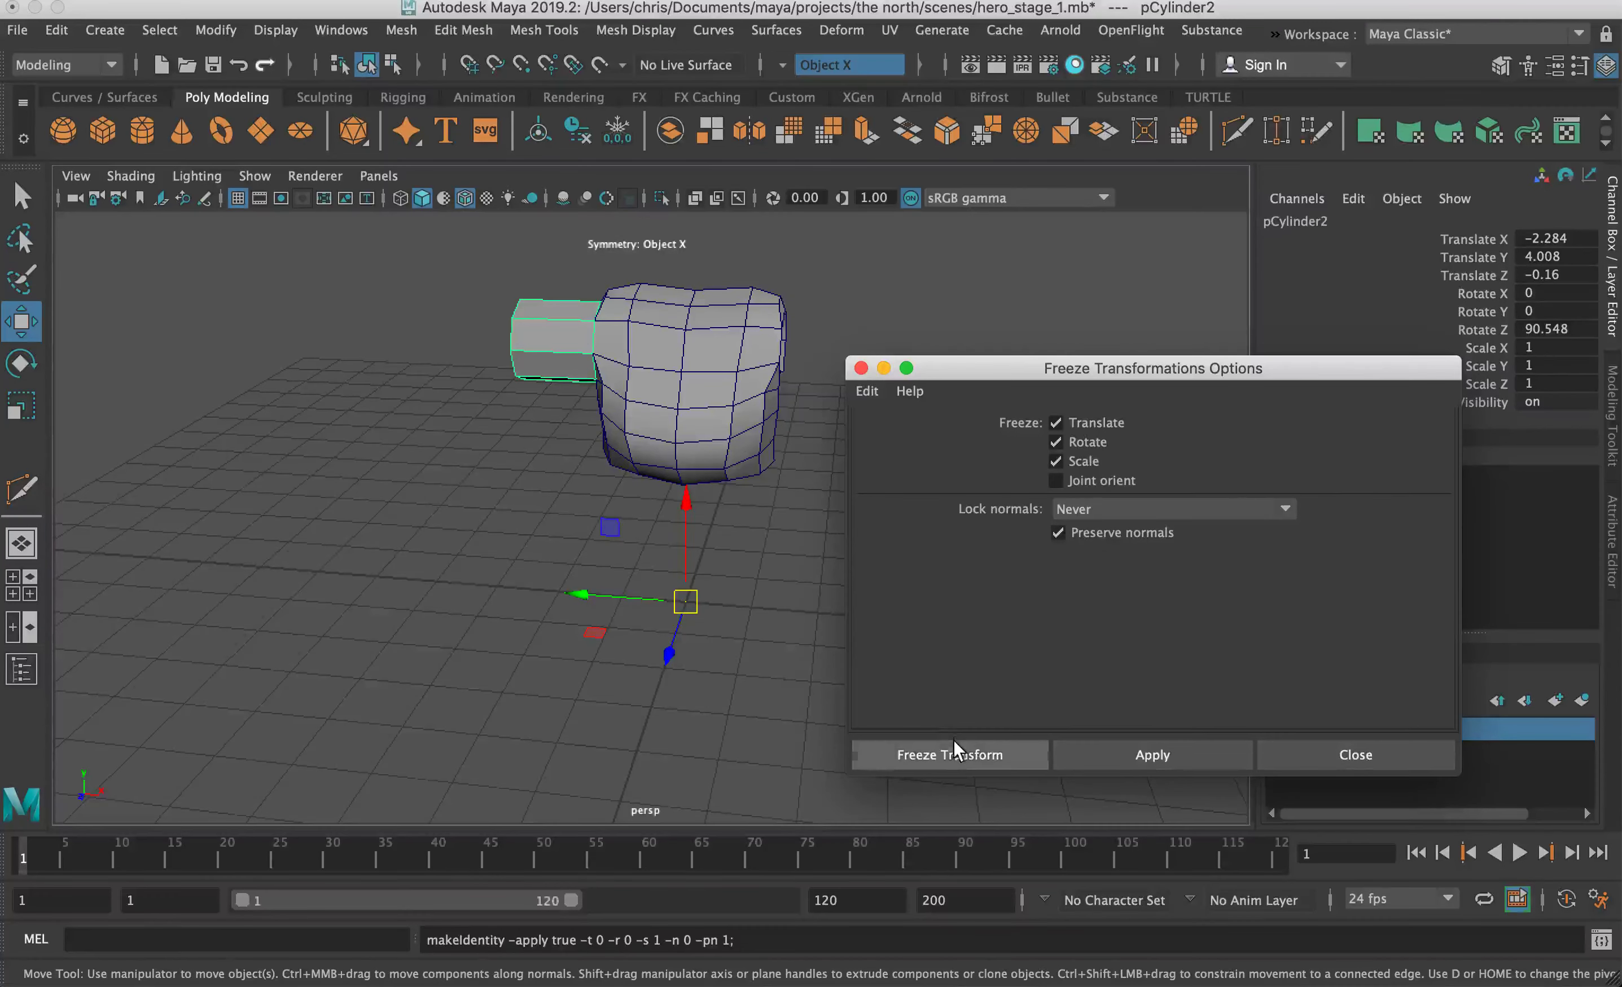
pyautogui.click(955, 754)
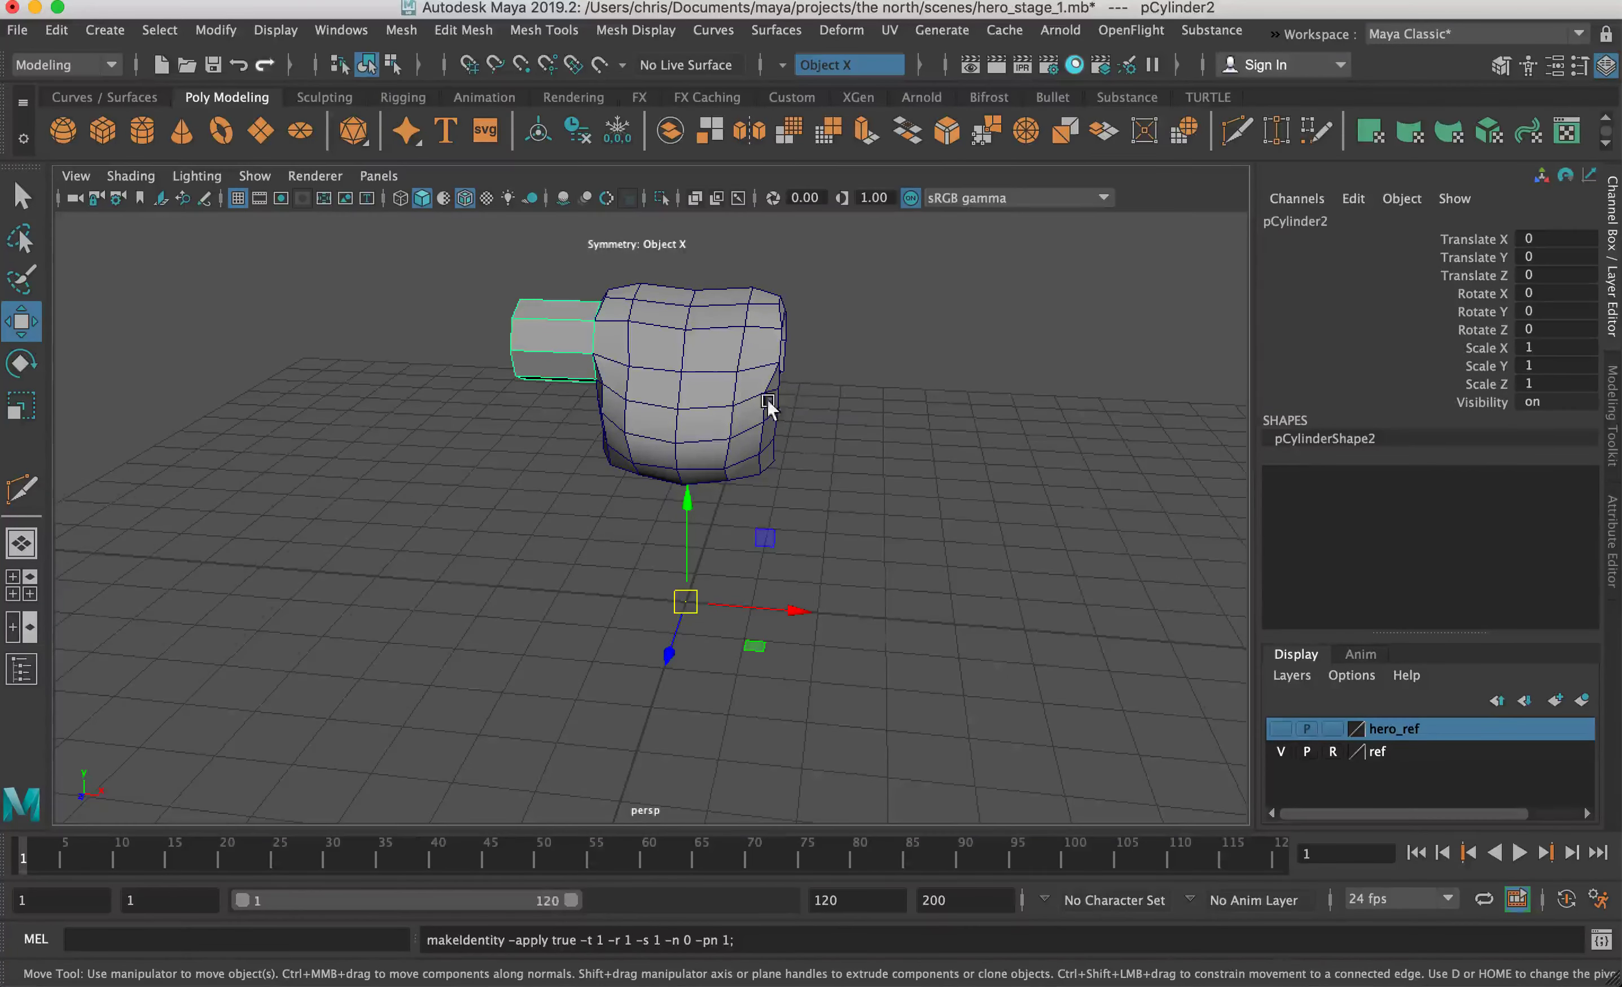
# Step: Duplicate the arm cylinder and mirror the copy to the opposite shoulder by setting its Scale X to -1
pyautogui.click(552, 400)
pyautogui.click(645, 402)
pyautogui.press('super+d')
pyautogui.doubleClick(1548, 349)
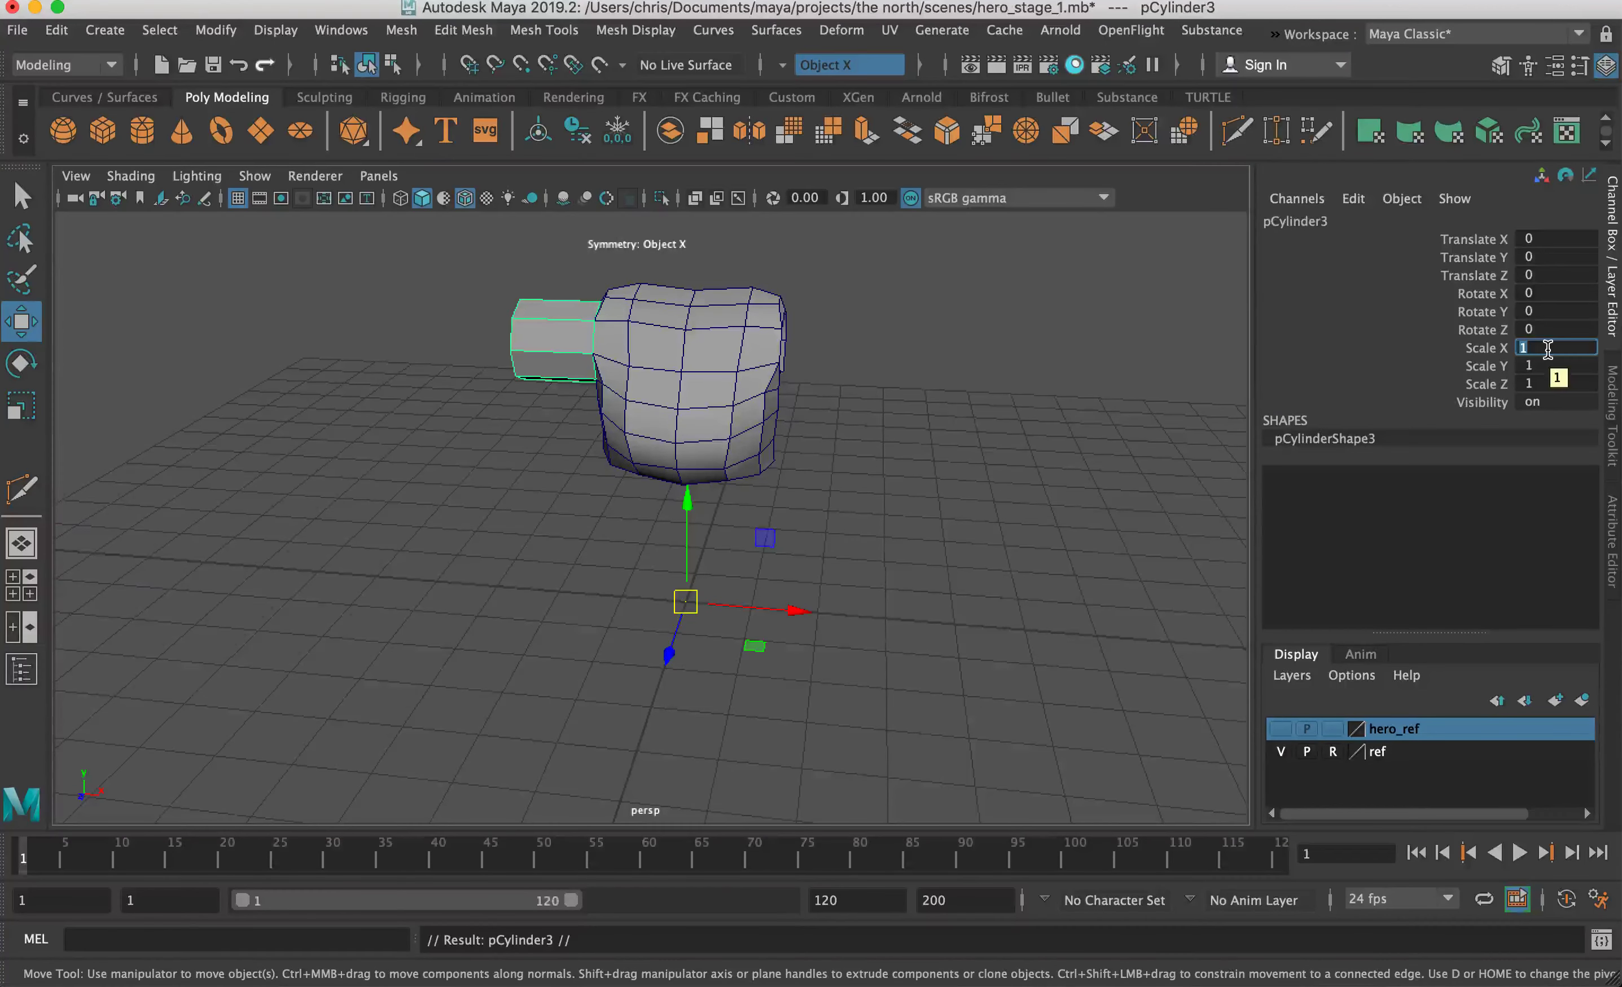
pyautogui.press('Return')
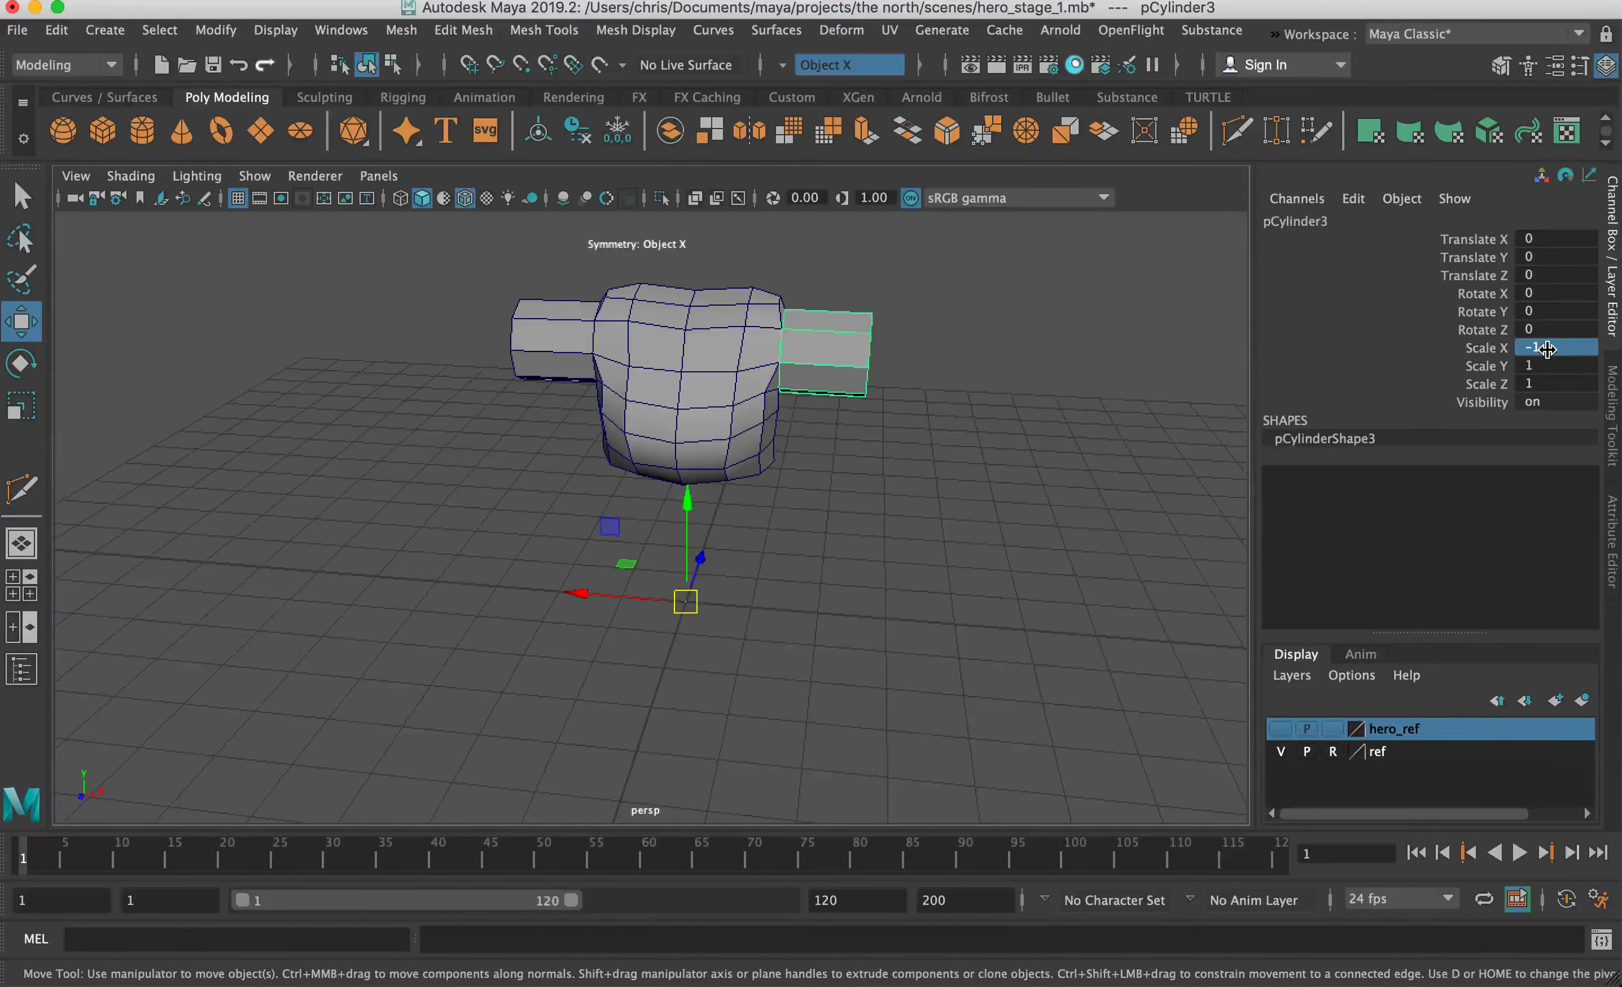
# Step: Select the torso and both arm cylinders and combine them into a single mesh
pyautogui.click(852, 566)
pyautogui.keyDown('alt'); pyautogui.moveTo(902, 569); pyautogui.dragTo(822, 429); pyautogui.keyUp('alt')
pyautogui.click(791, 403)
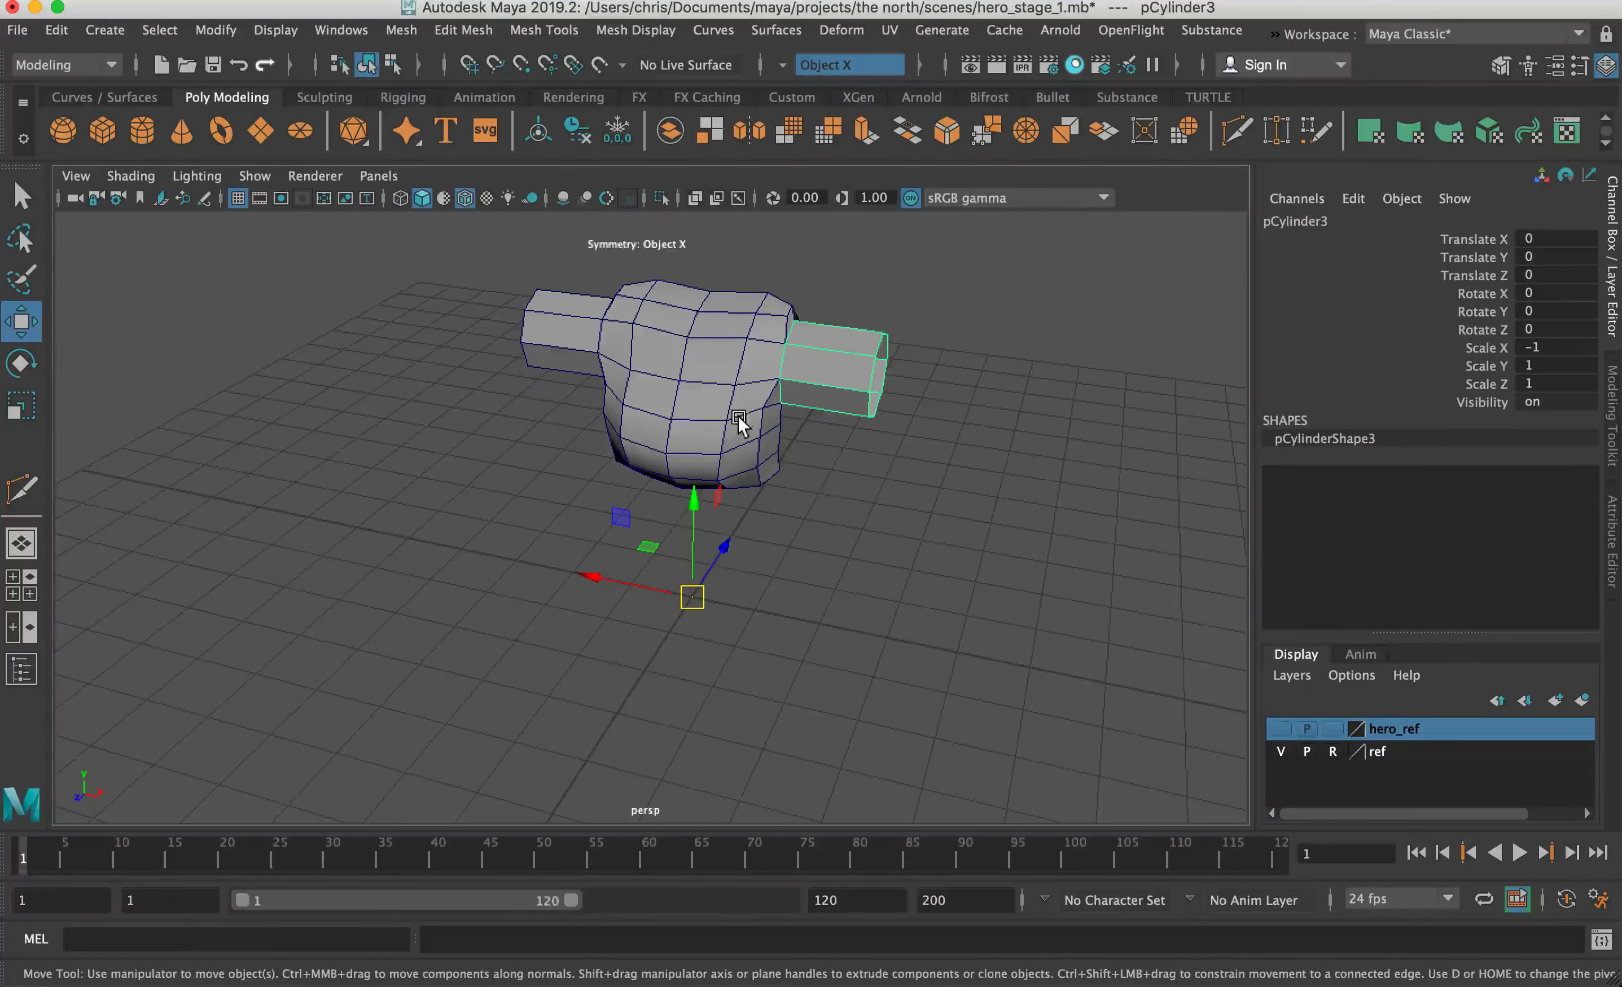
pyautogui.keyDown('alt'); pyautogui.moveTo(666, 427); pyautogui.dragTo(661, 481, button='middle'); pyautogui.keyUp('alt')
pyautogui.keyDown('alt'); pyautogui.moveTo(661, 482); pyautogui.dragTo(706, 423); pyautogui.keyUp('alt')
pyautogui.click(705, 422)
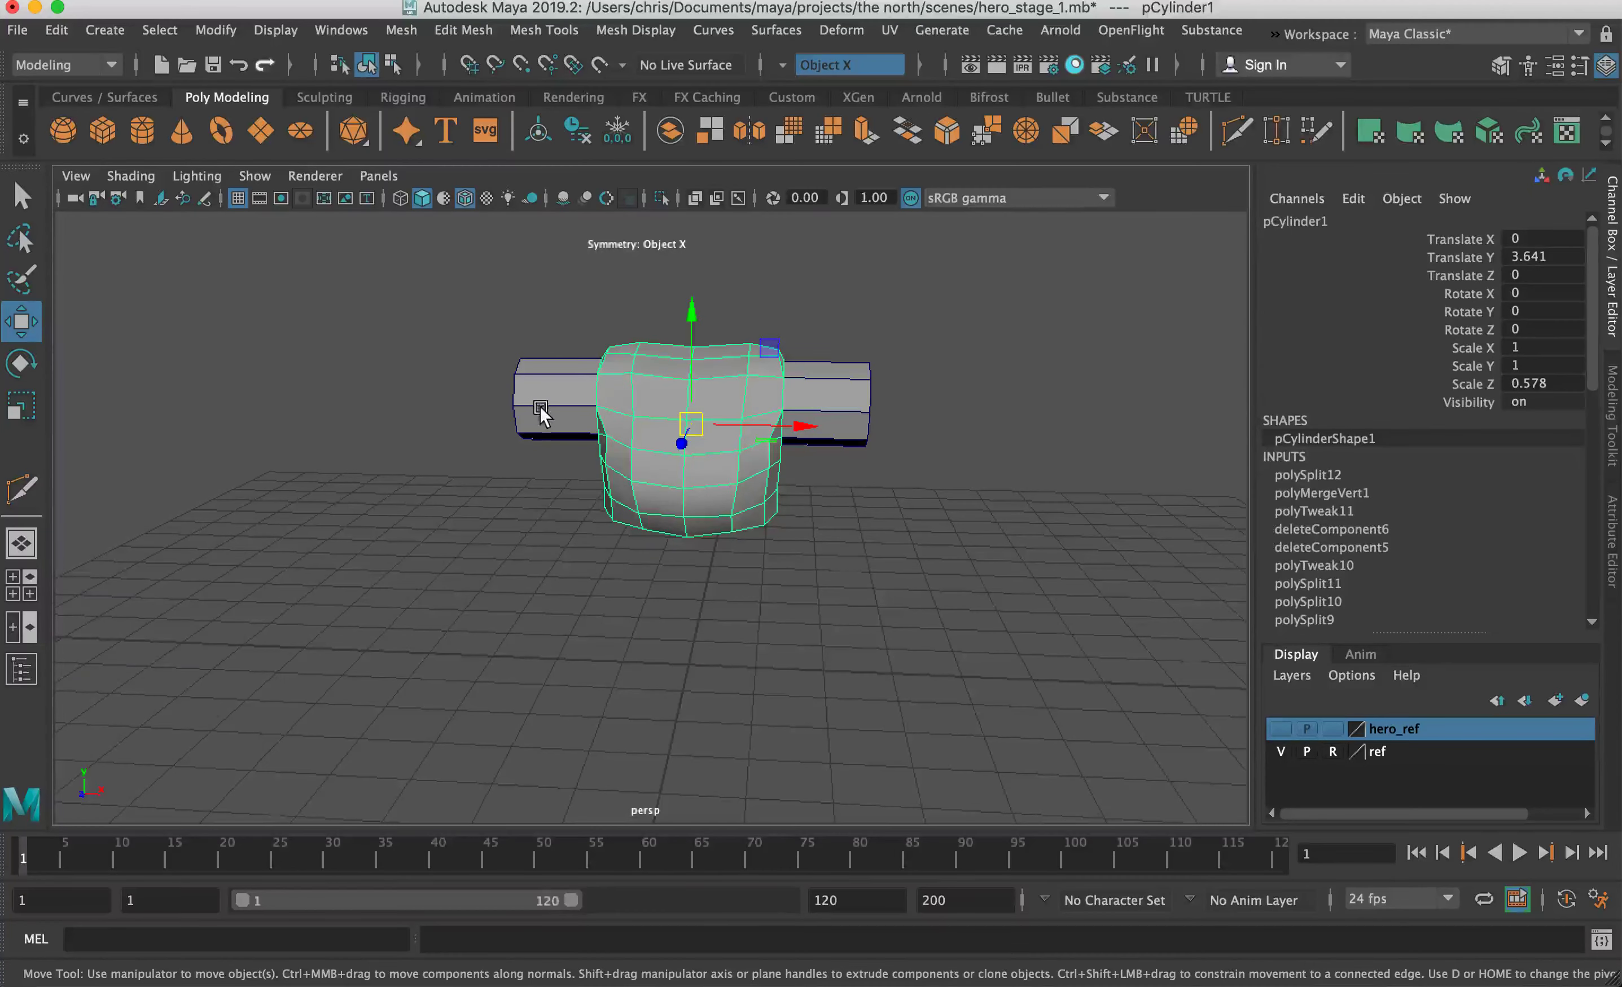
pyautogui.click(538, 406)
pyautogui.click(829, 423)
pyautogui.keyDown('shift'); pyautogui.click(689, 416); pyautogui.keyUp('shift')
pyautogui.keyDown('shift'); pyautogui.click(552, 399); pyautogui.keyUp('shift')
pyautogui.click(670, 131)
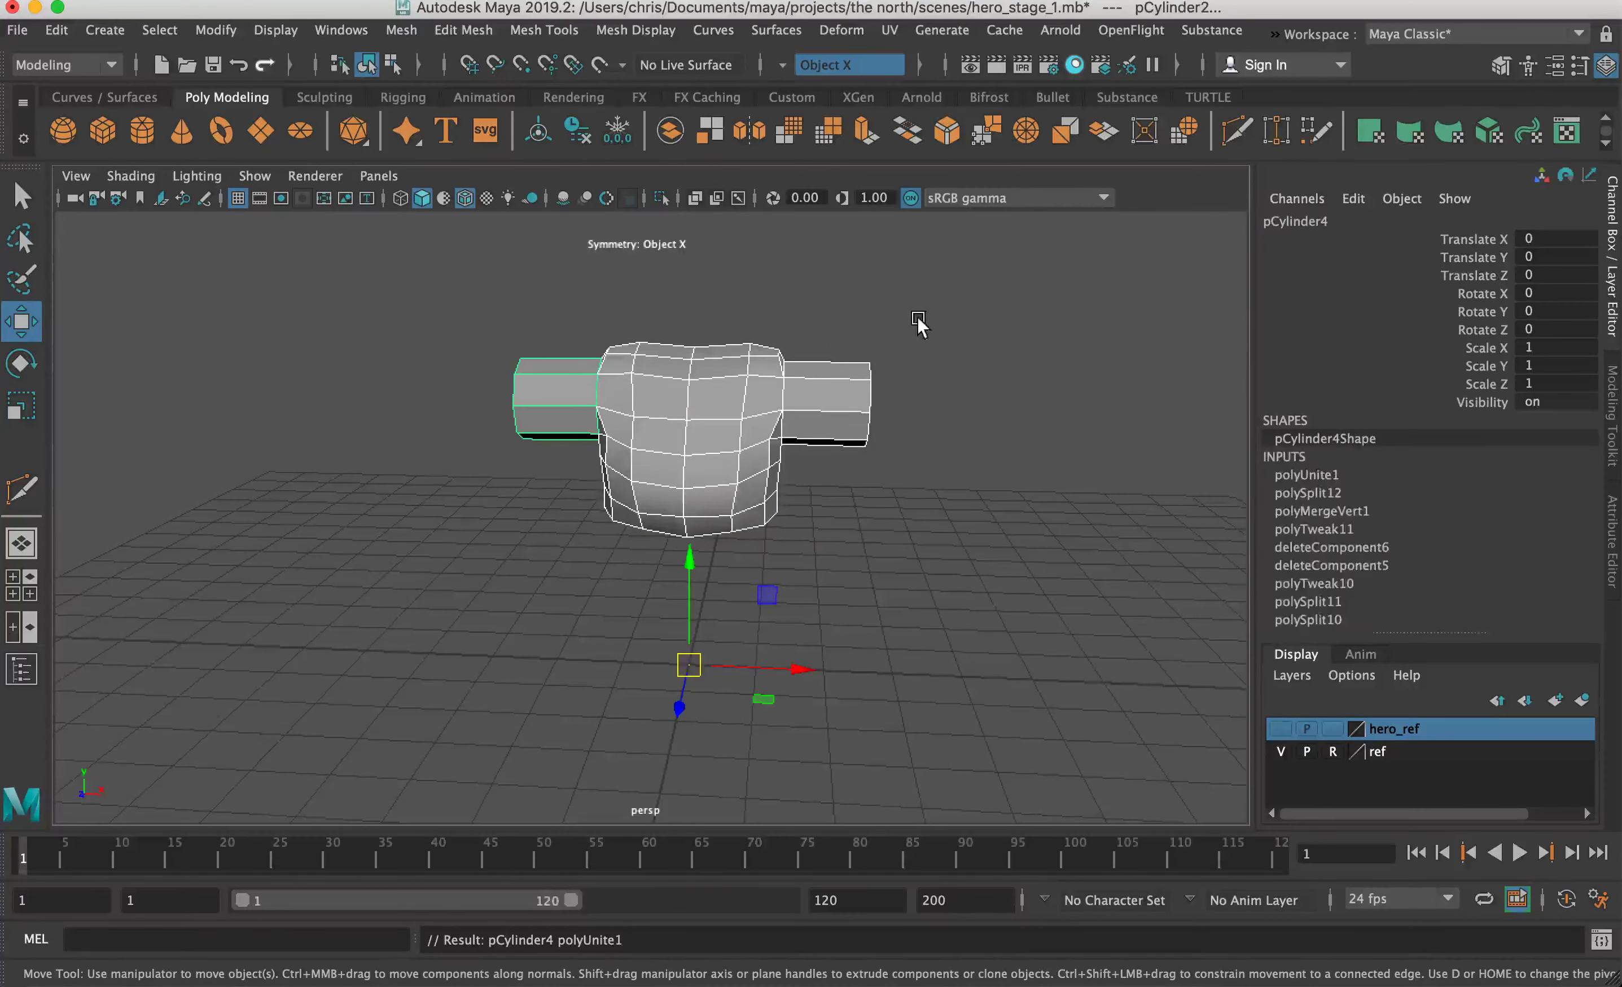
# Step: Merge the combined mesh's vertices with a distance threshold of 0.0001
pyautogui.scroll(3, 946, 369)
pyautogui.click(463, 29)
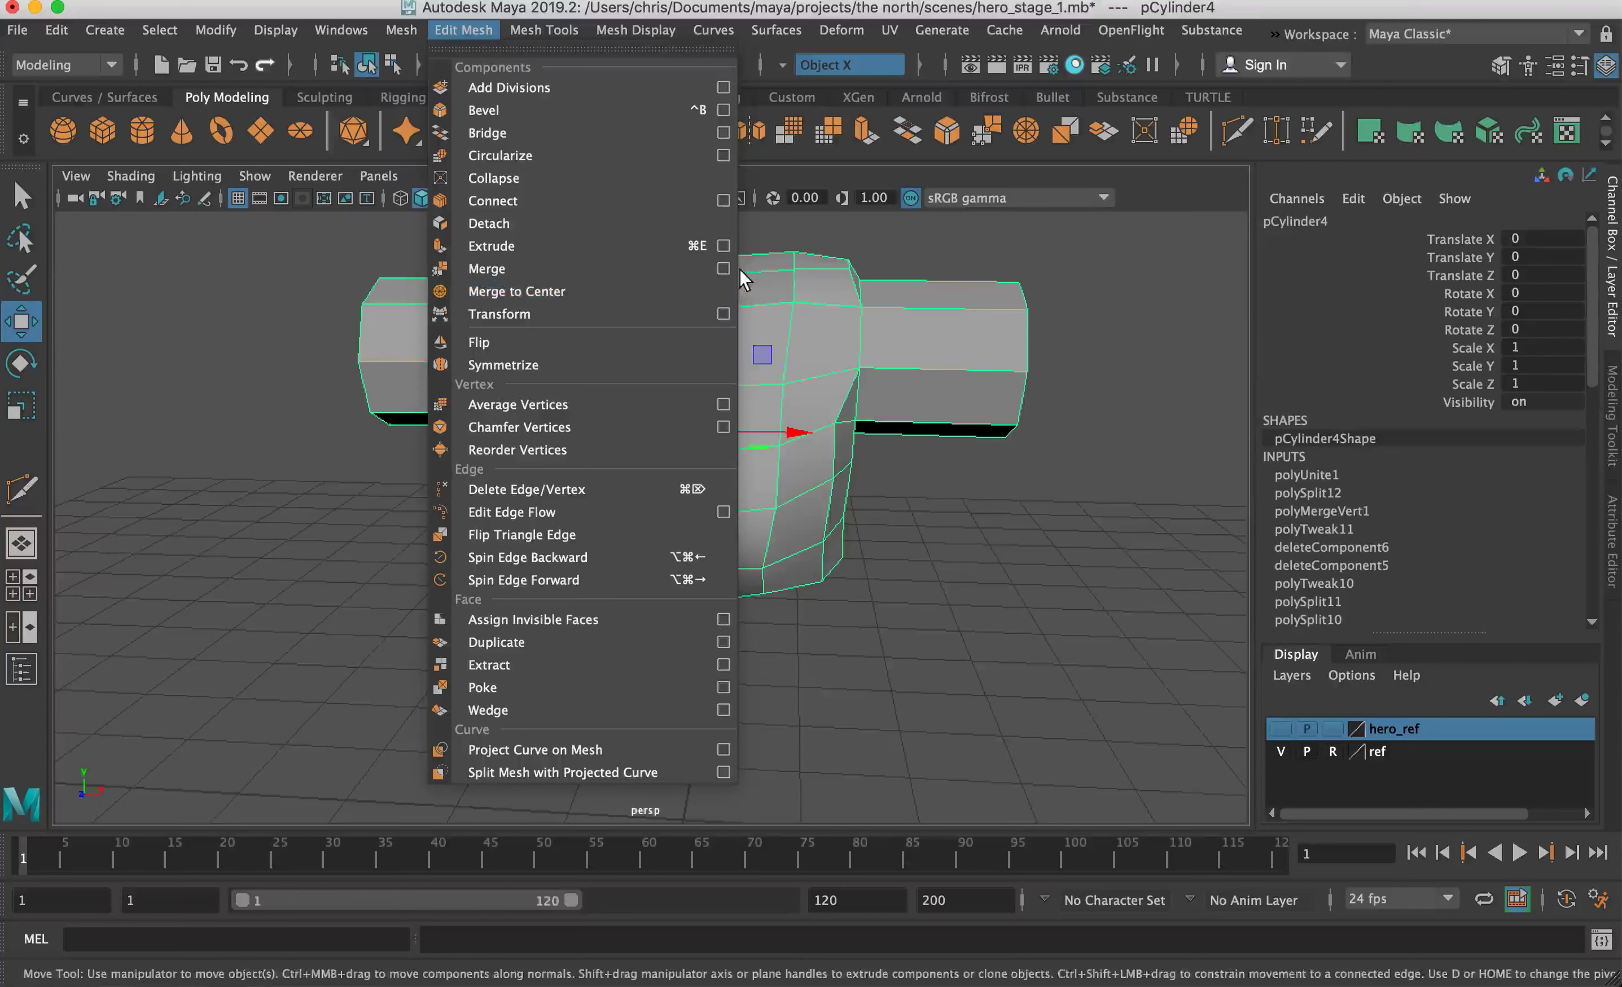
pyautogui.click(741, 270)
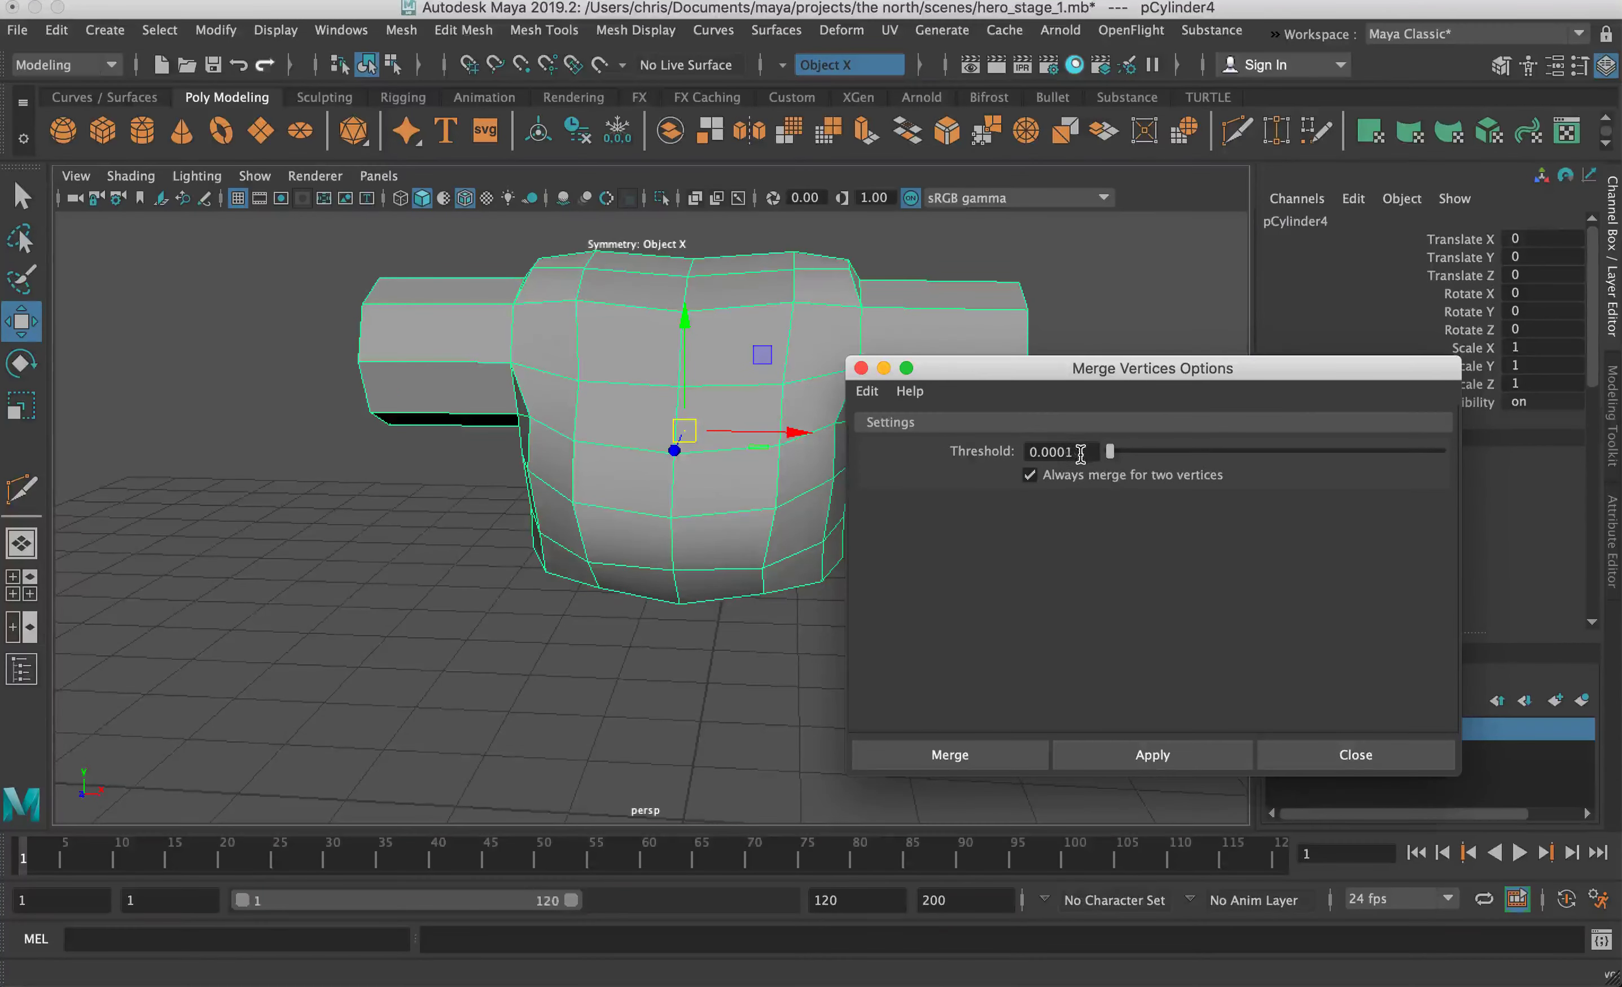
pyautogui.click(997, 750)
# Step: Examine the arm joints in smooth preview for vertices that are still unmerged
pyautogui.press('3')
pyautogui.keyDown('alt'); pyautogui.moveTo(970, 565); pyautogui.dragTo(813, 411); pyautogui.keyUp('alt')
pyautogui.press('1')
pyautogui.keyDown('alt'); pyautogui.moveTo(854, 536); pyautogui.dragTo(583, 532); pyautogui.keyUp('alt')
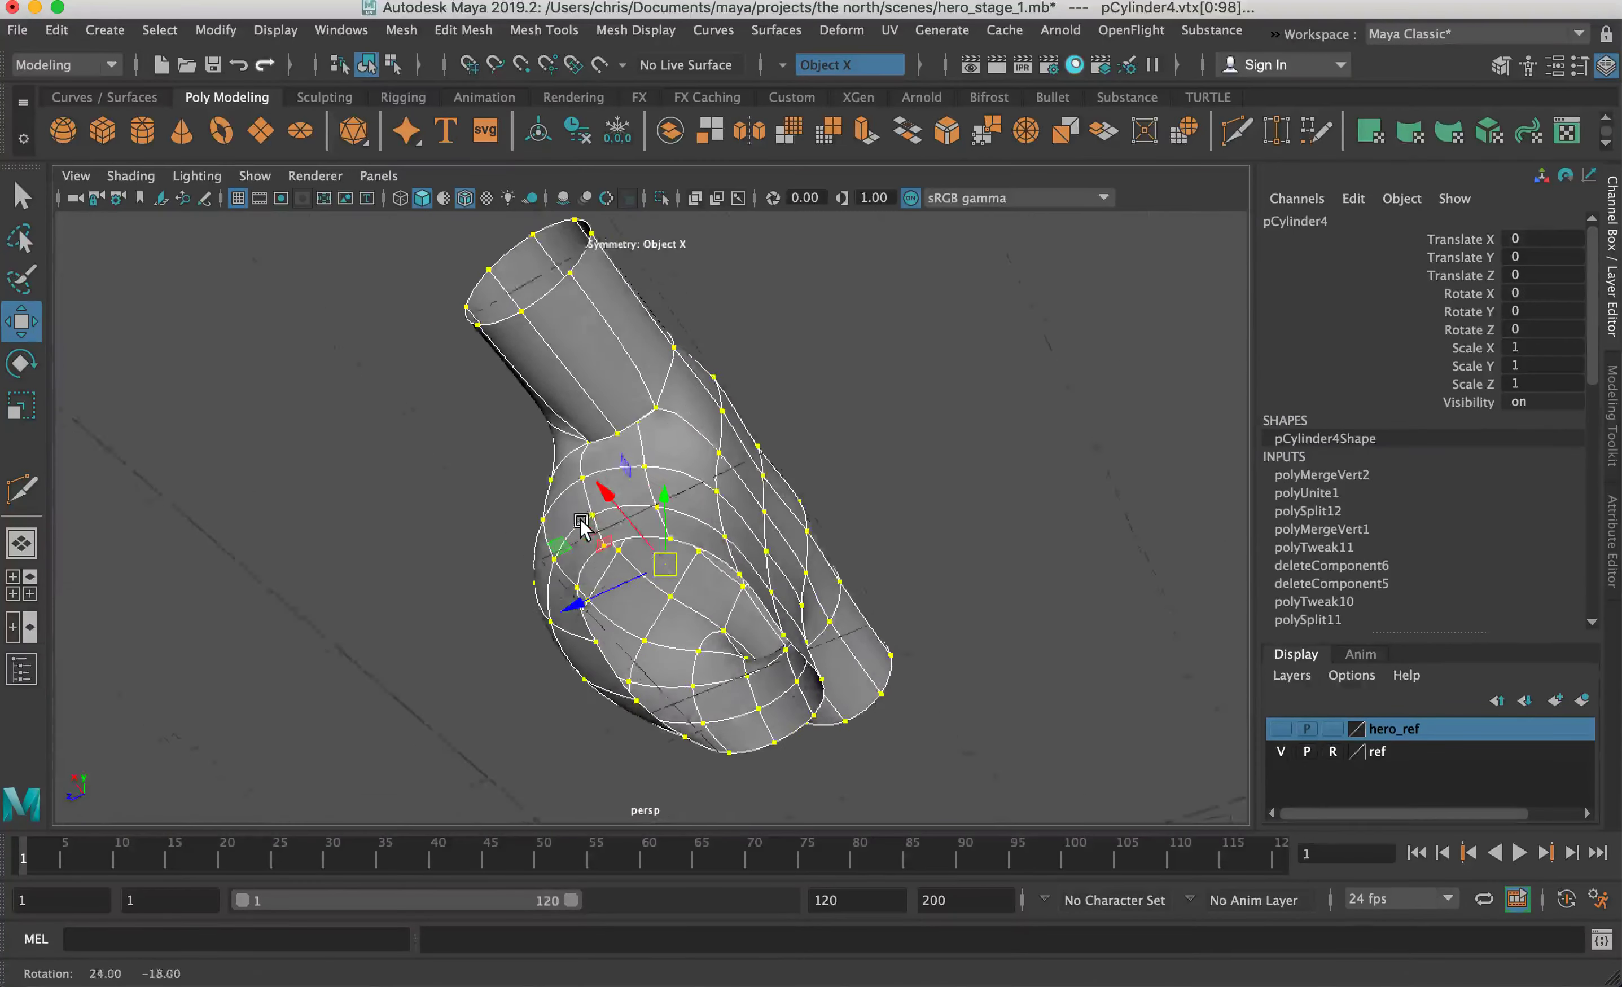
pyautogui.keyDown('alt'); pyautogui.moveTo(583, 532); pyautogui.dragTo(756, 503, button='right'); pyautogui.keyUp('alt')
pyautogui.press('1')
pyautogui.keyDown('alt'); pyautogui.moveTo(756, 504); pyautogui.dragTo(698, 413); pyautogui.keyUp('alt')
pyautogui.press('F8')
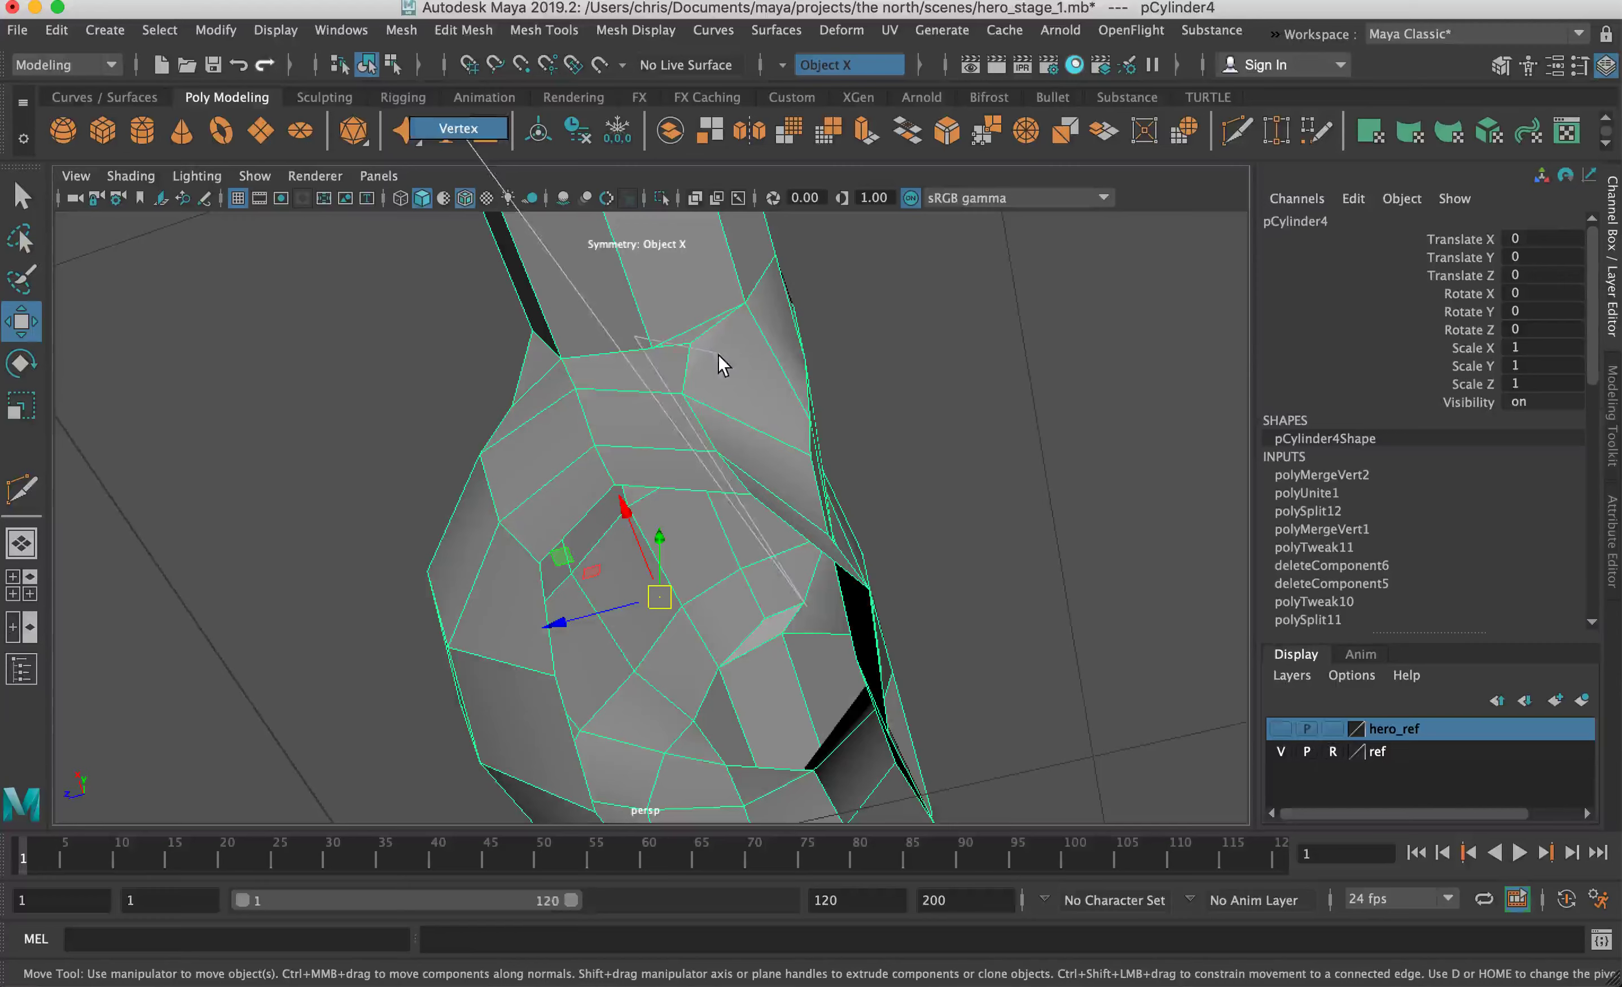
# Step: Move the stray vertex at the shoulder seam onto its counterpart, merge the mesh's vertices again and preview the smoothed body
pyautogui.press('F8')
pyautogui.rightClick(689, 338)
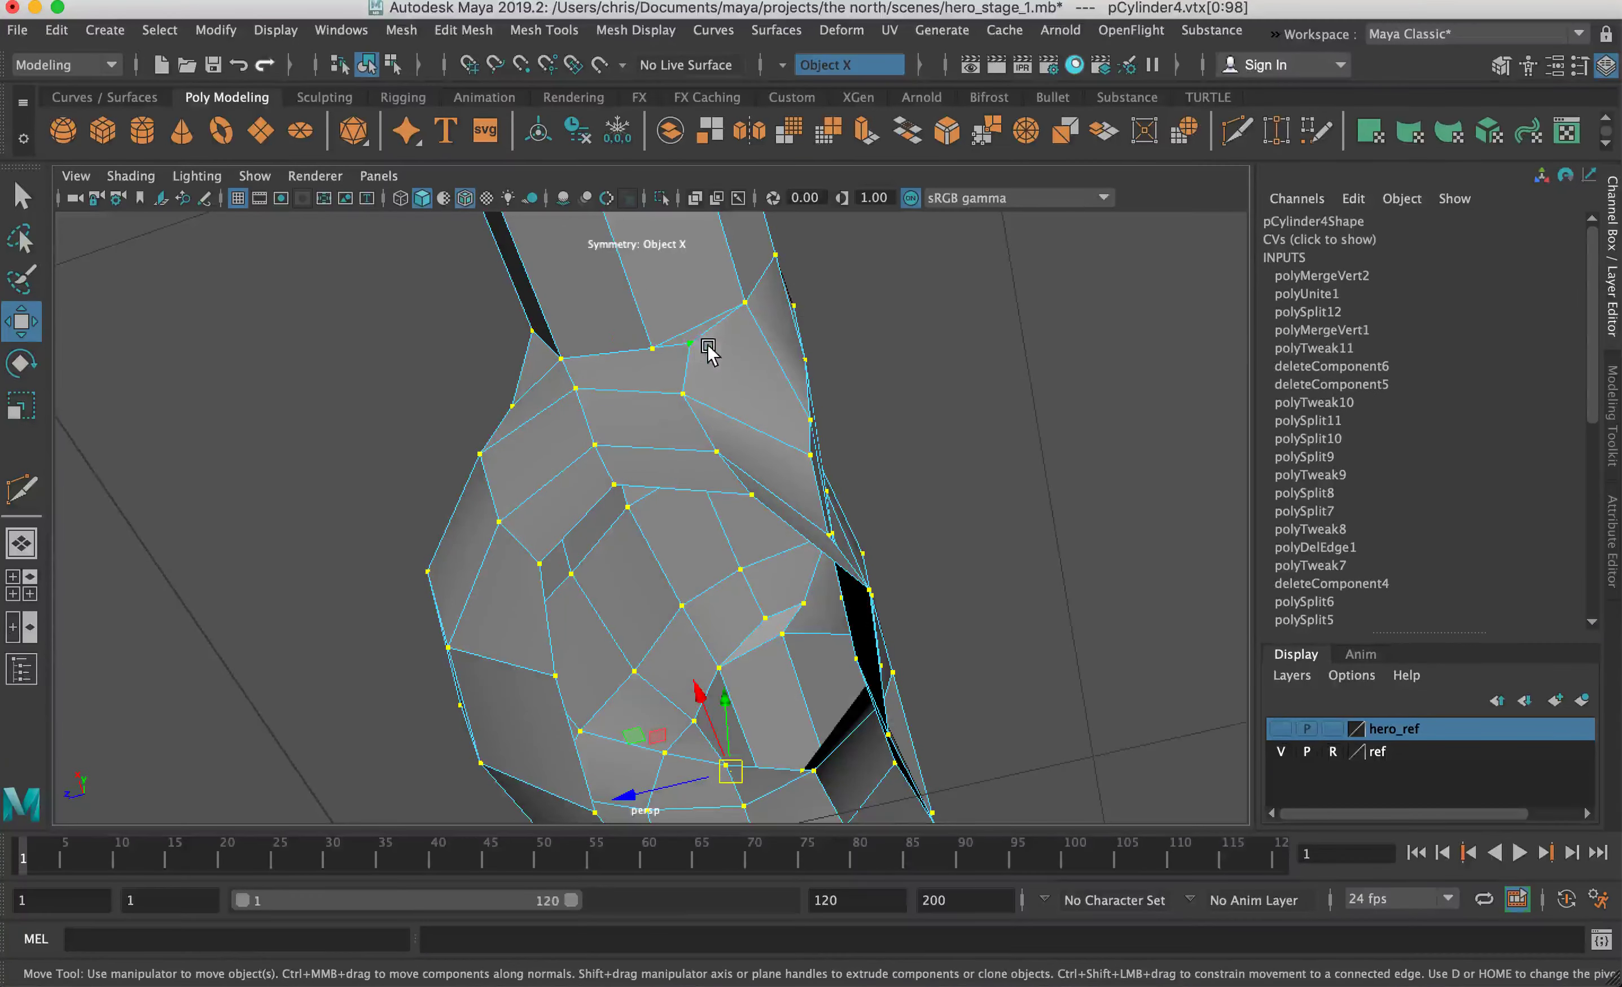
pyautogui.click(653, 348)
pyautogui.click(844, 426)
pyautogui.keyDown('alt'); pyautogui.moveTo(768, 419); pyautogui.dragTo(1035, 492); pyautogui.keyUp('alt')
pyautogui.moveTo(732, 366); pyautogui.dragTo(841, 305, button='right')
pyautogui.click(463, 30)
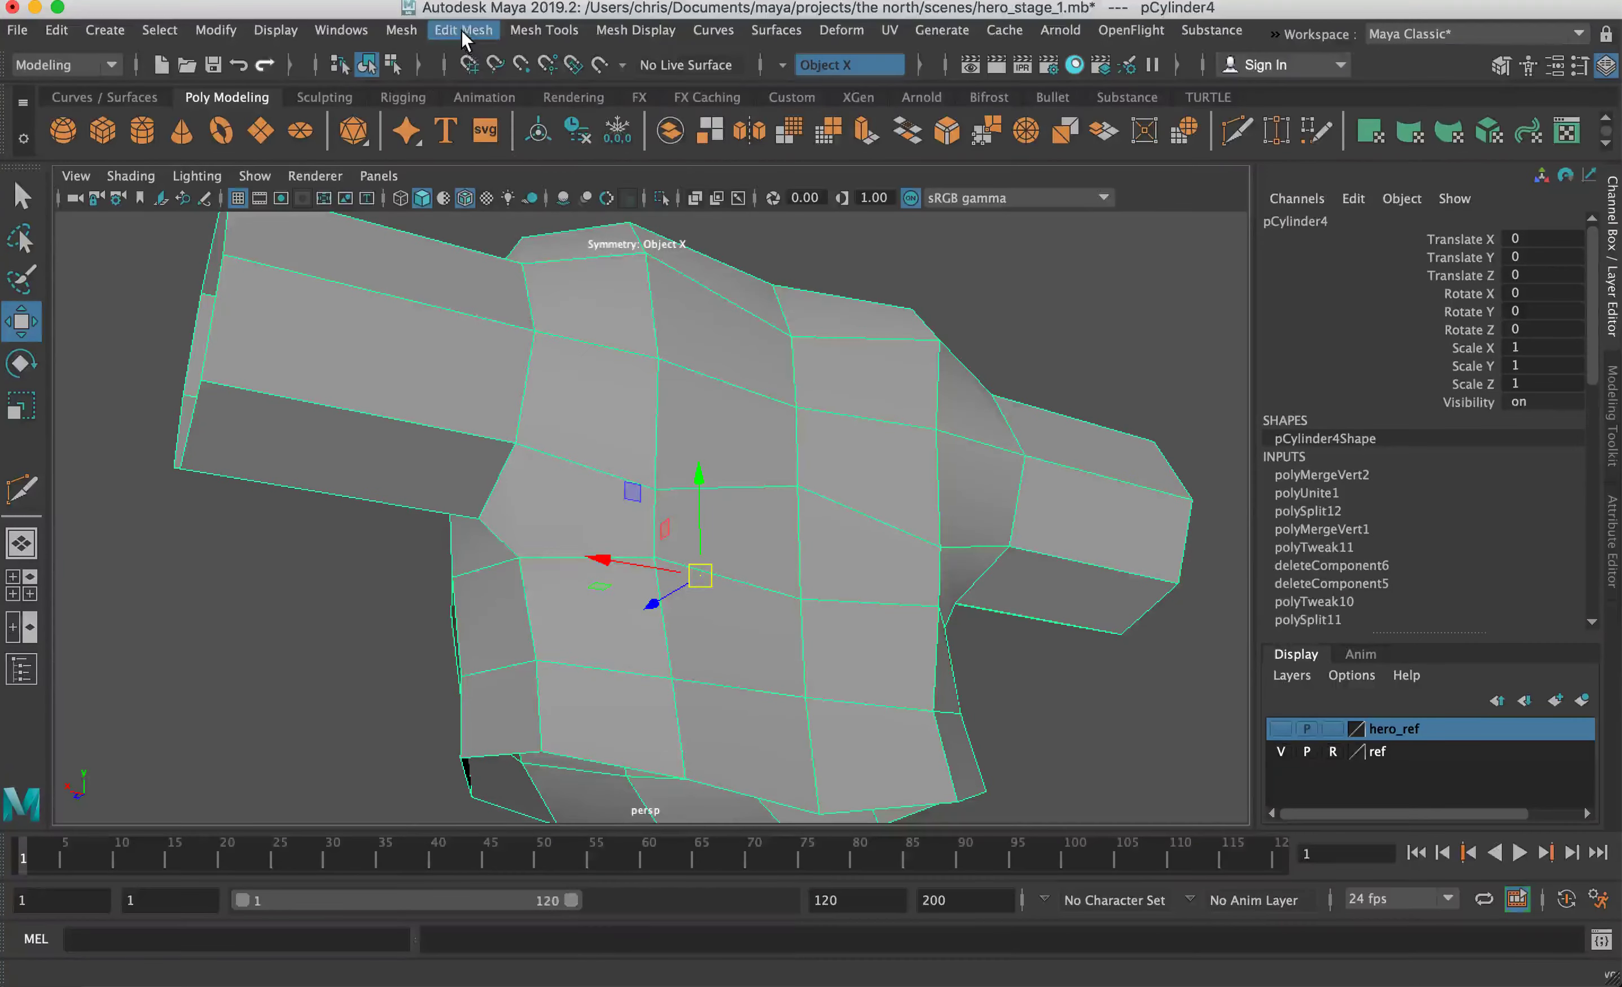
pyautogui.click(527, 269)
pyautogui.press('3')
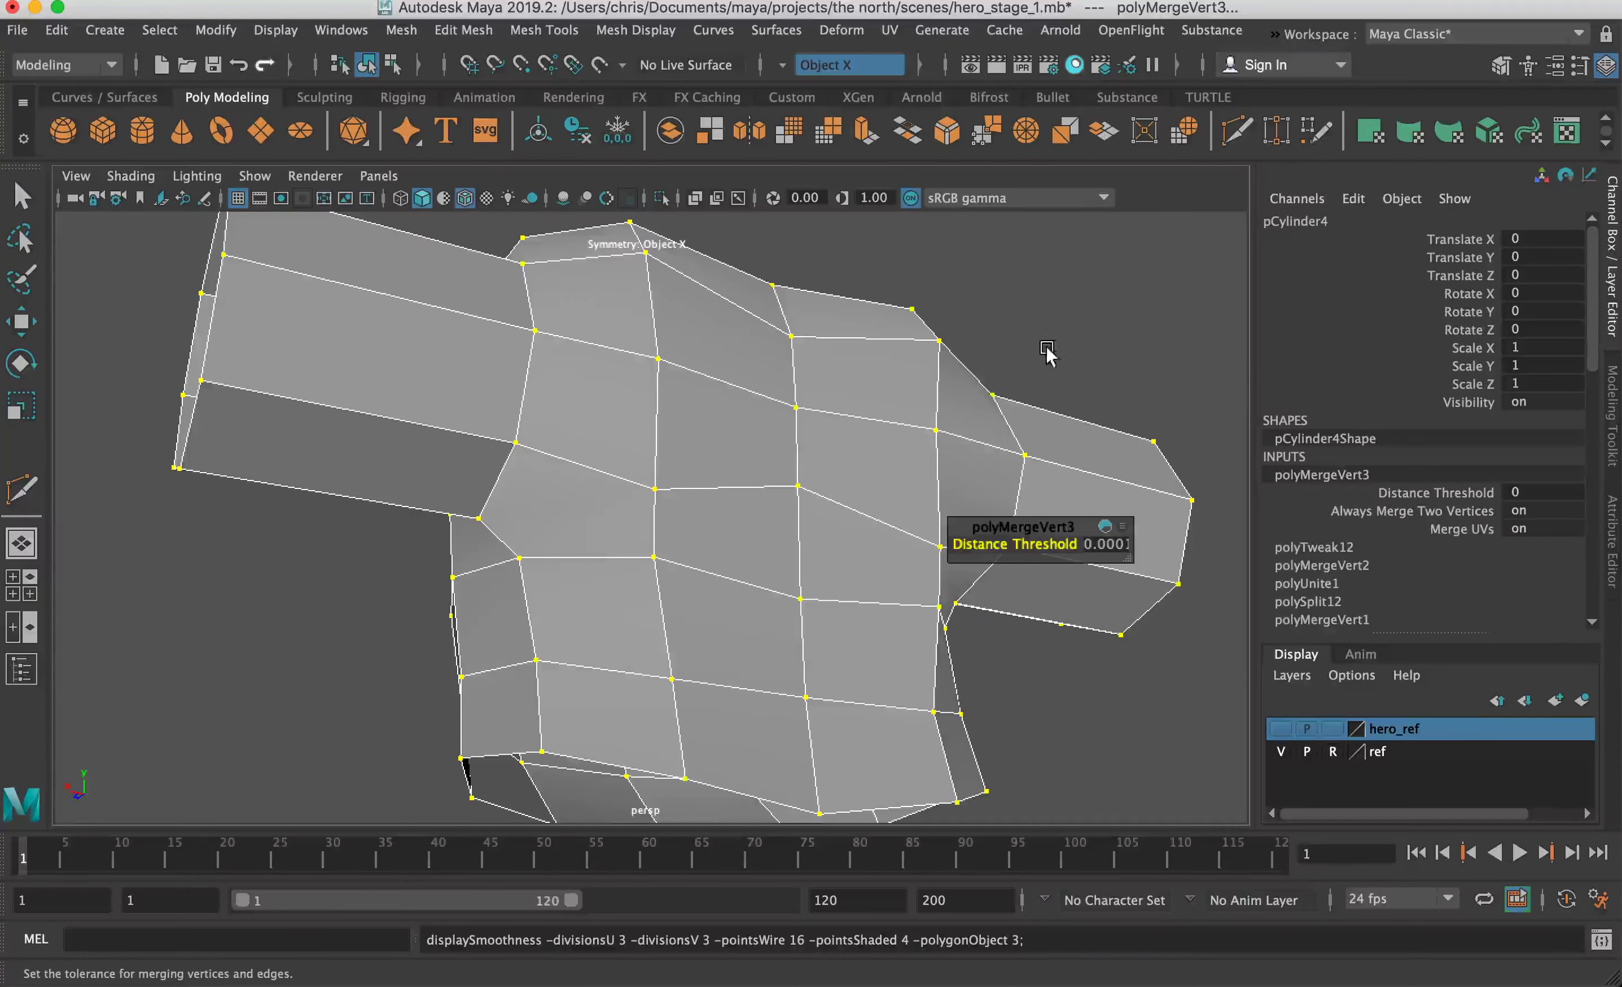
pyautogui.click(1050, 297)
pyautogui.keyDown('alt'); pyautogui.moveTo(1051, 436); pyautogui.dragTo(706, 434); pyautogui.keyUp('alt')
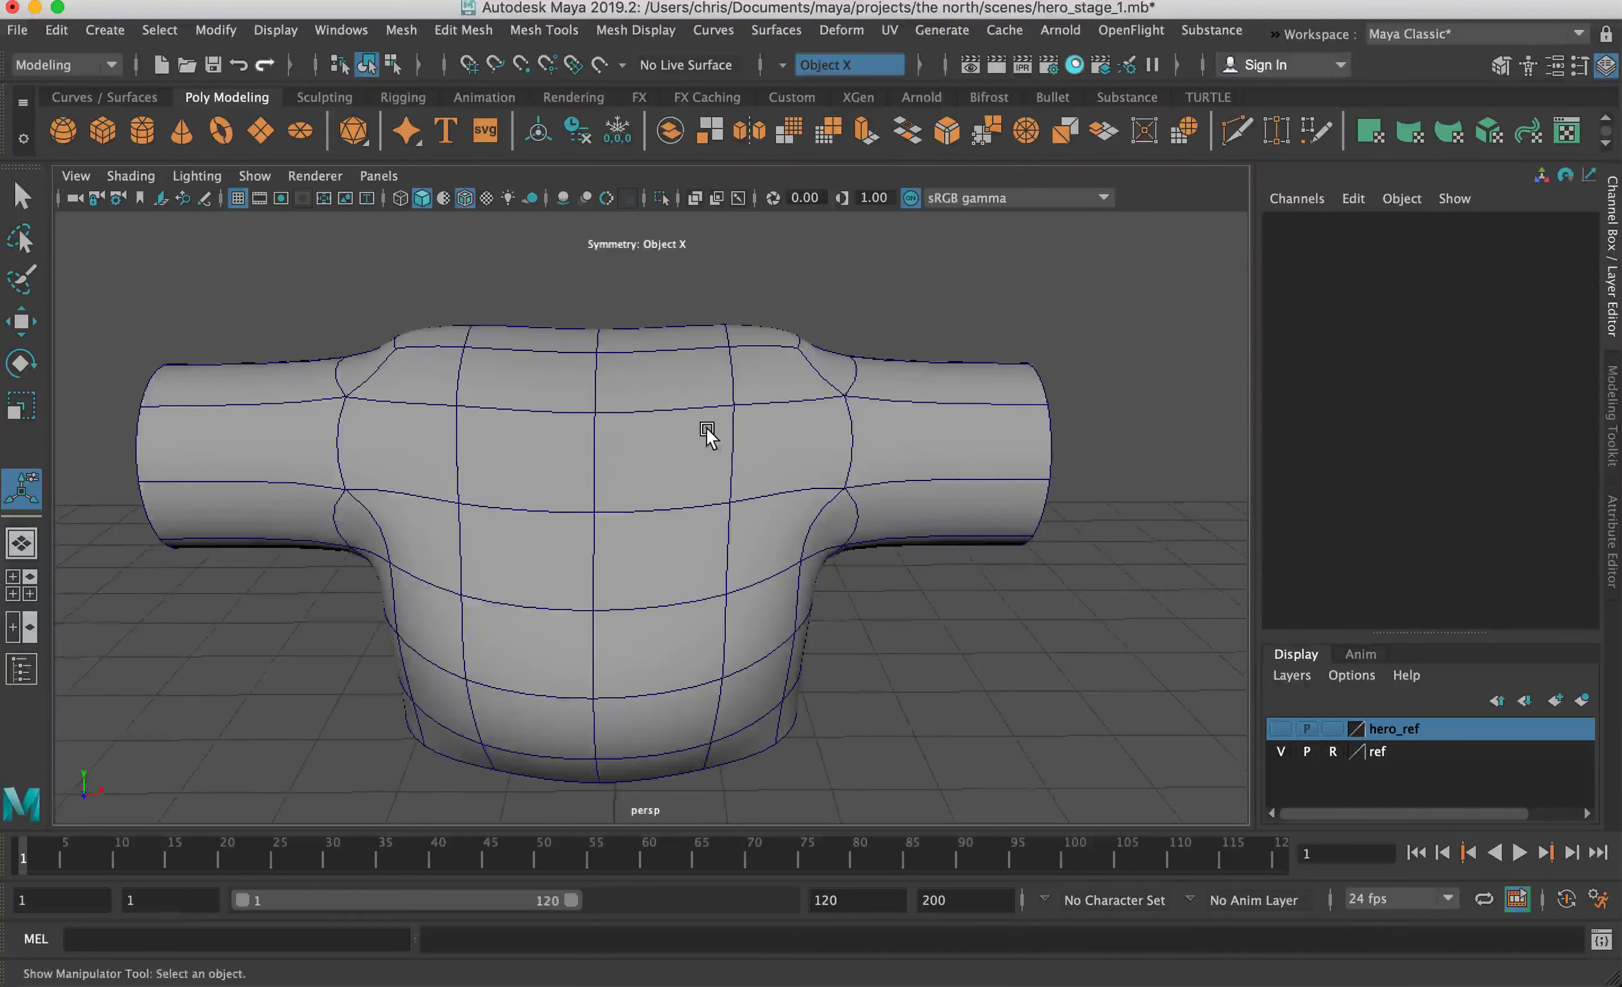
# Step: Return to the unsmoothed mesh and start a Multi-Cut line beside the arm seam, from the shoulder top down the back
pyautogui.click(633, 442)
pyautogui.press('1')
pyautogui.keyDown('alt'); pyautogui.moveTo(370, 442); pyautogui.dragTo(586, 406); pyautogui.keyUp('alt')
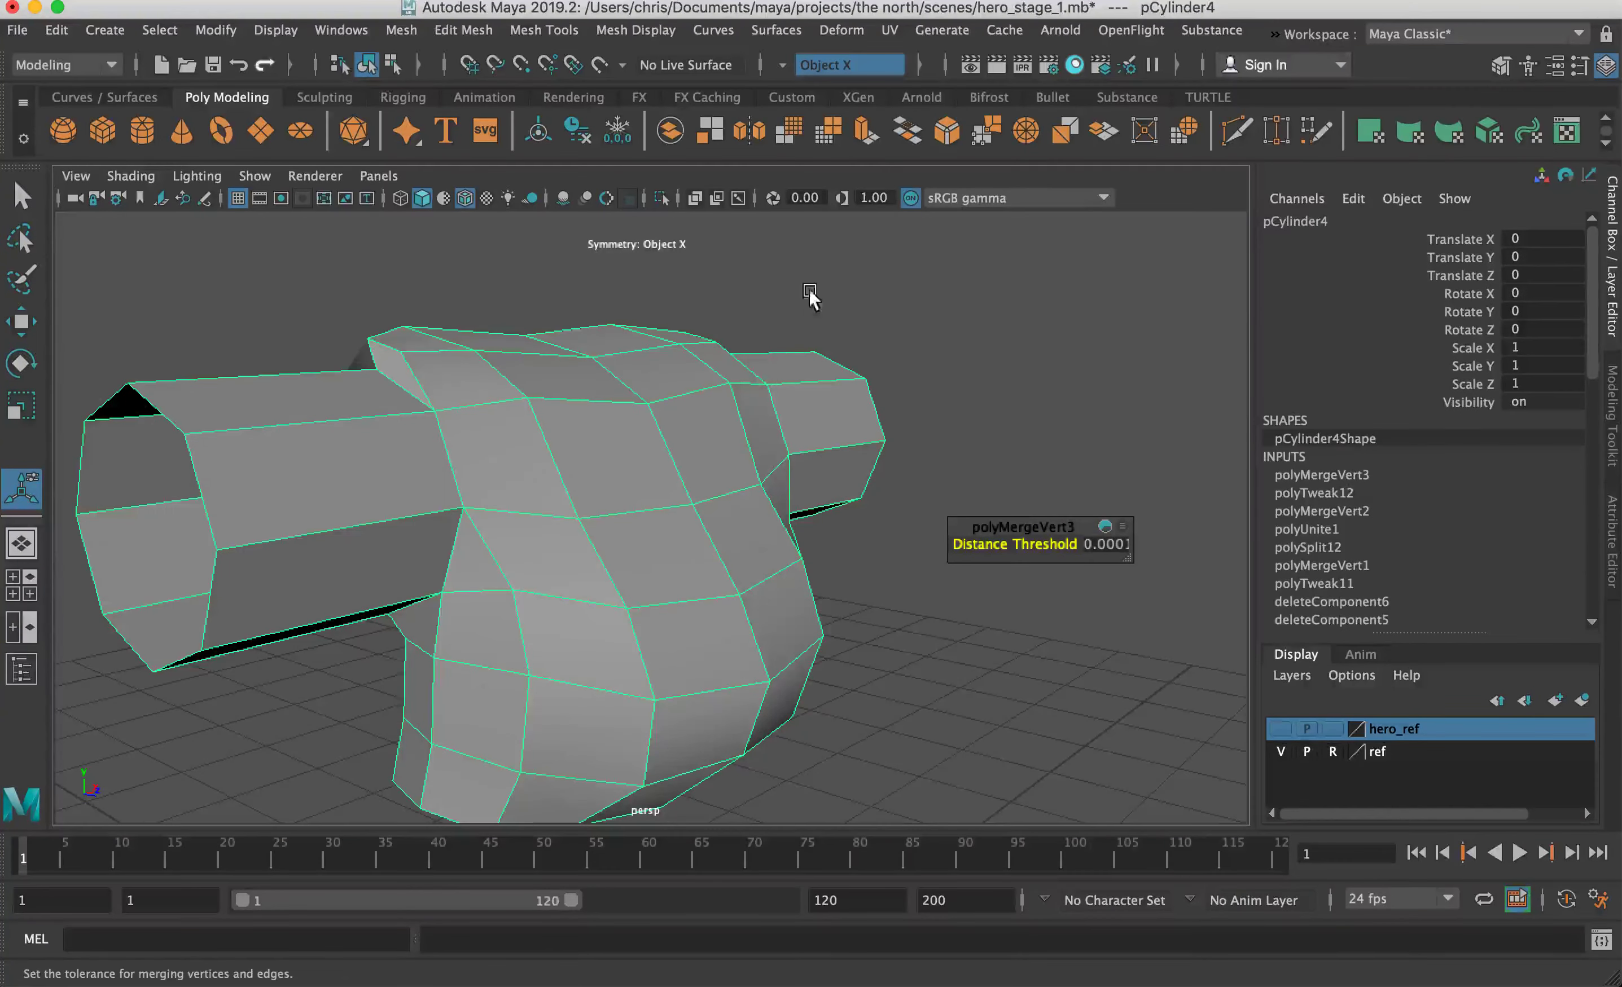
pyautogui.keyDown('alt'); pyautogui.moveTo(426, 431); pyautogui.dragTo(664, 353); pyautogui.keyUp('alt')
pyautogui.click(1234, 131)
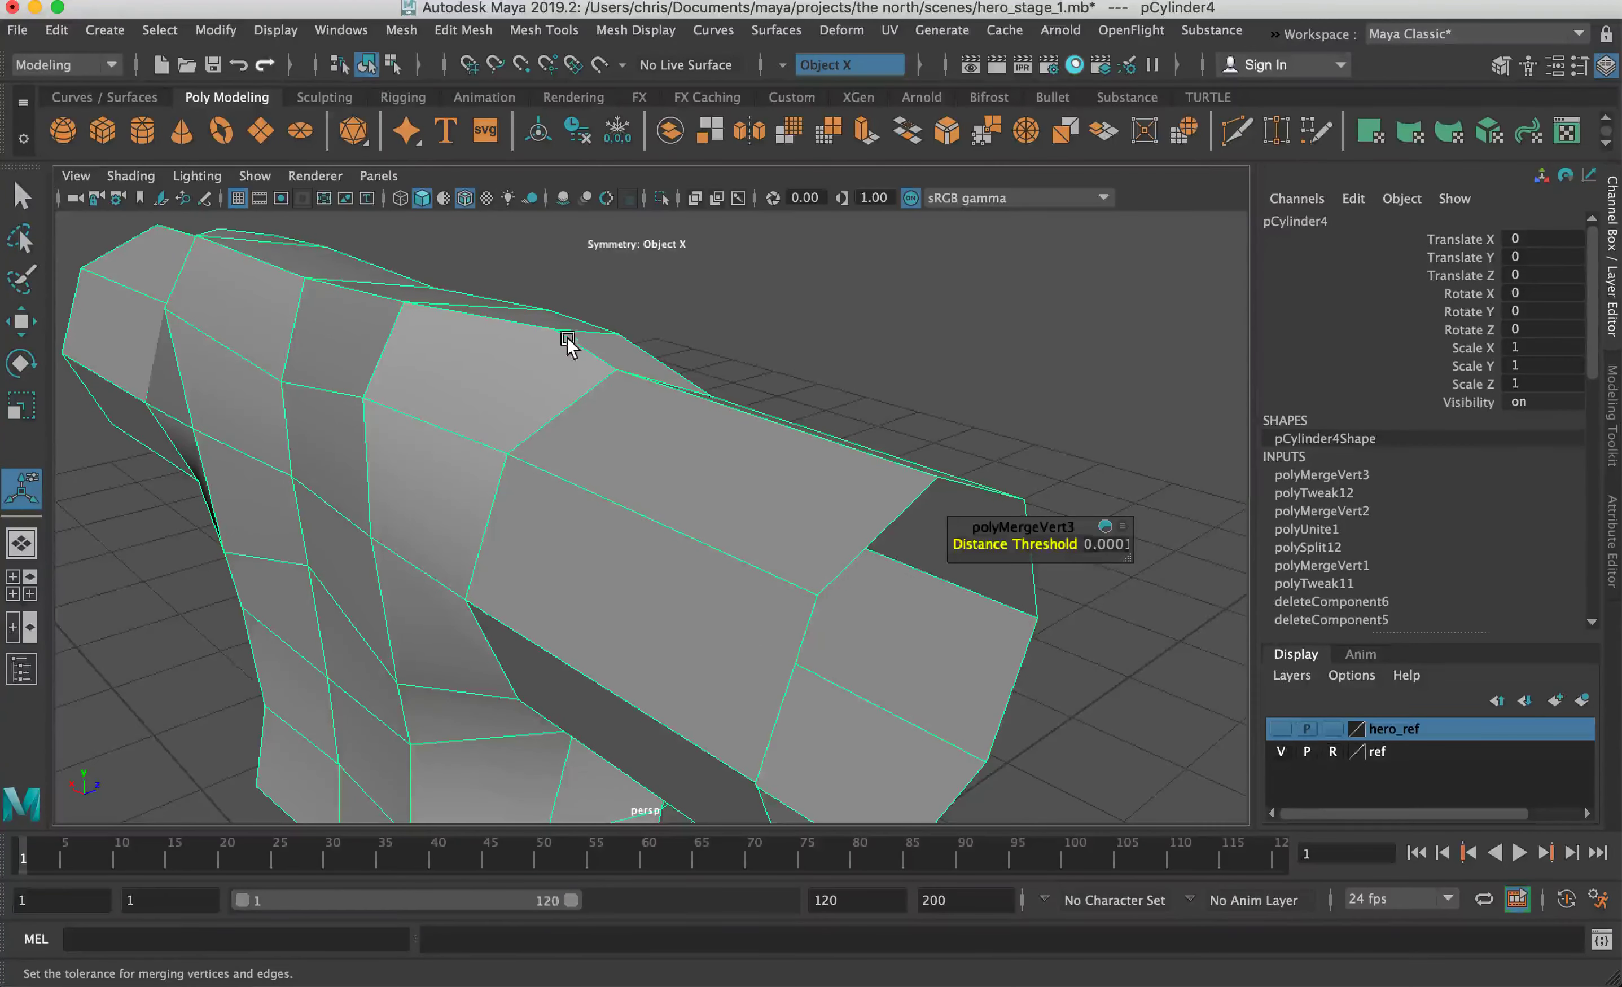
pyautogui.keyDown('alt'); pyautogui.moveTo(562, 373); pyautogui.dragTo(672, 342); pyautogui.keyUp('alt')
pyautogui.click(662, 337)
pyautogui.click(586, 455)
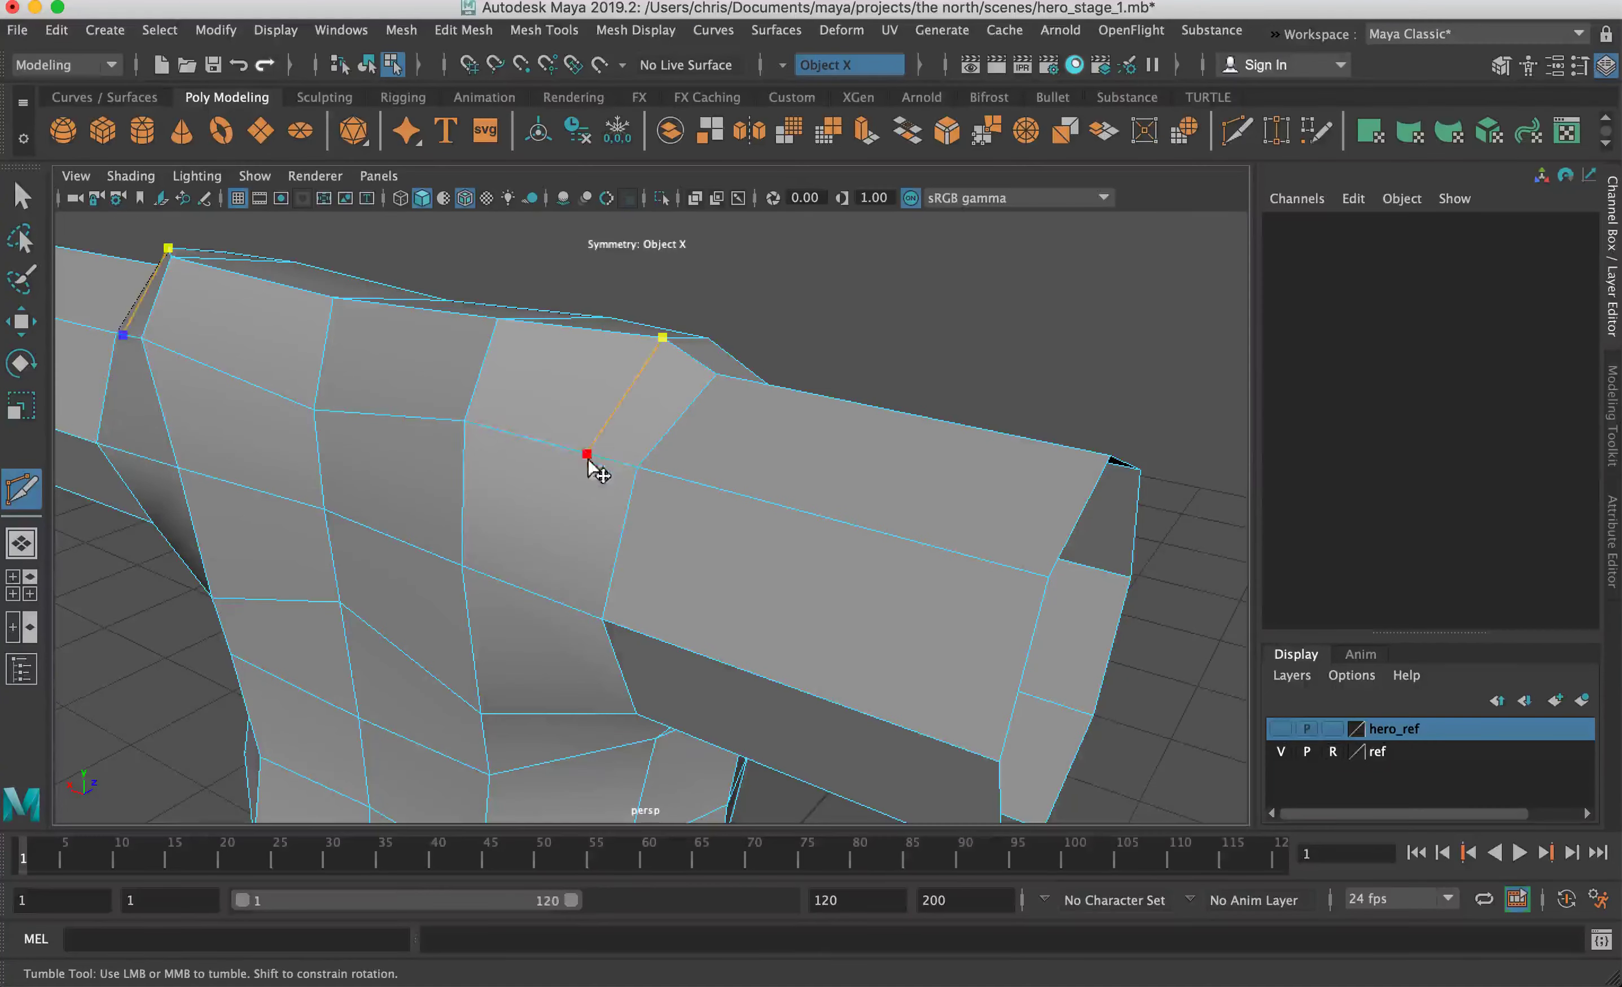
pyautogui.click(559, 603)
# Step: Continue the cut under the armpit and up the chest to the shoulder top, closing the loop around the arm
pyautogui.keyDown('alt'); pyautogui.moveTo(570, 638); pyautogui.dragTo(591, 554); pyautogui.keyUp('alt')
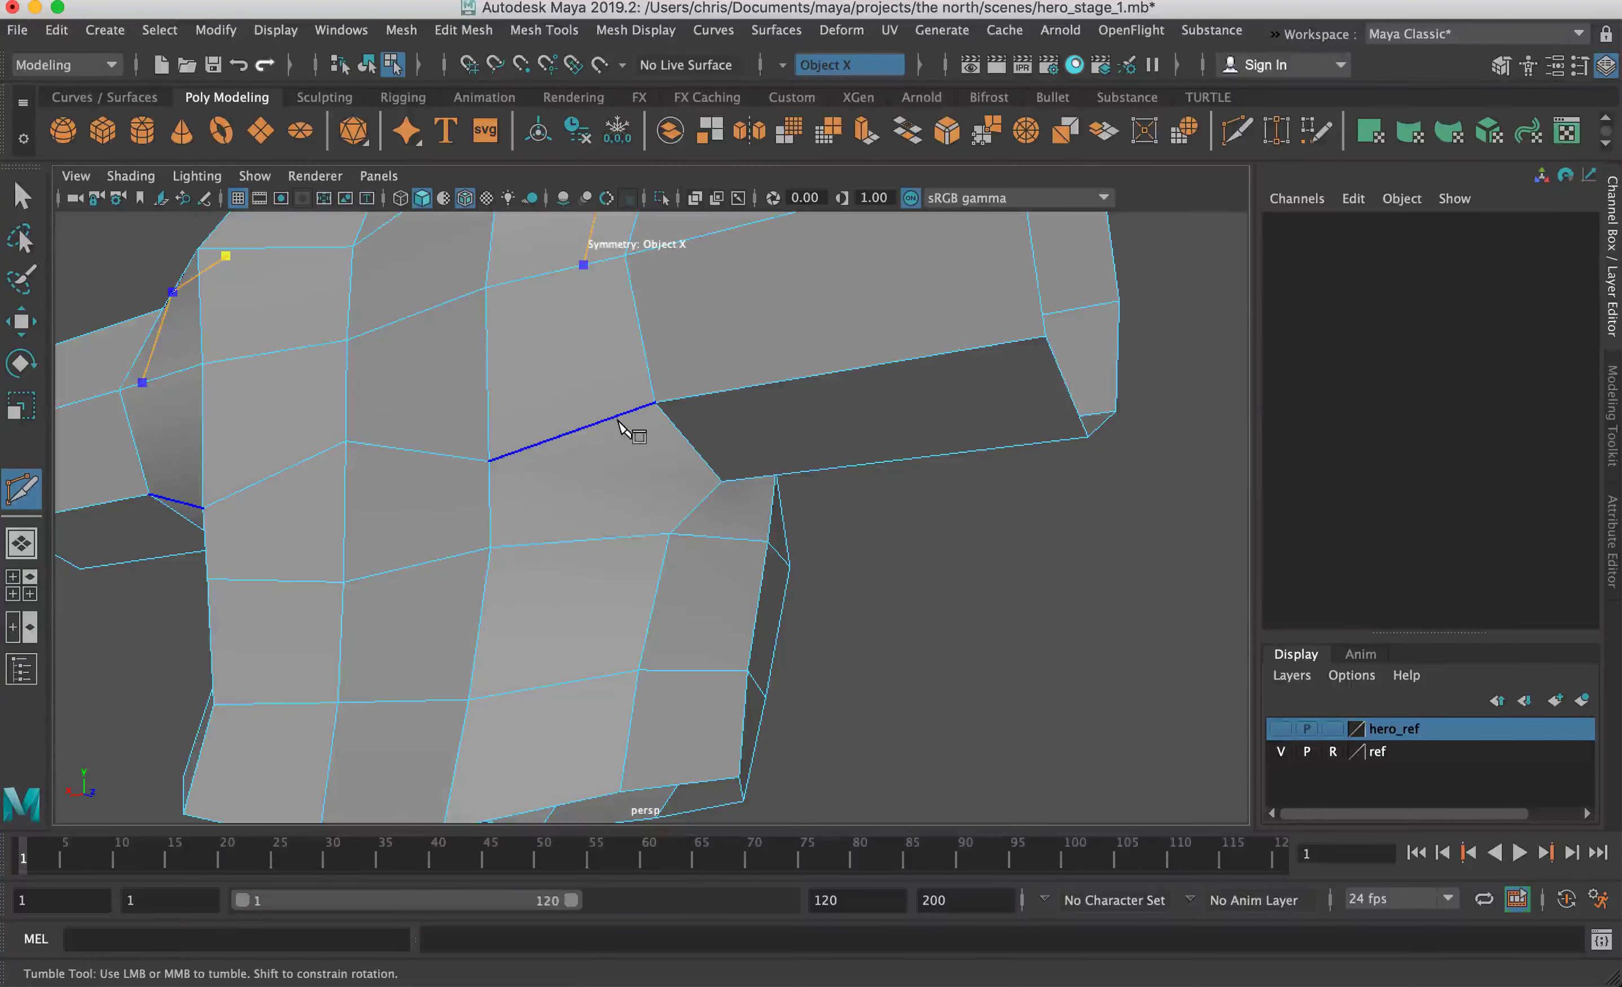
pyautogui.keyDown('alt'); pyautogui.moveTo(688, 503); pyautogui.dragTo(475, 497); pyautogui.keyUp('alt')
pyautogui.click(435, 484)
pyautogui.click(556, 462)
pyautogui.click(592, 432)
pyautogui.keyDown('alt'); pyautogui.moveTo(603, 439); pyautogui.dragTo(517, 481); pyautogui.keyUp('alt')
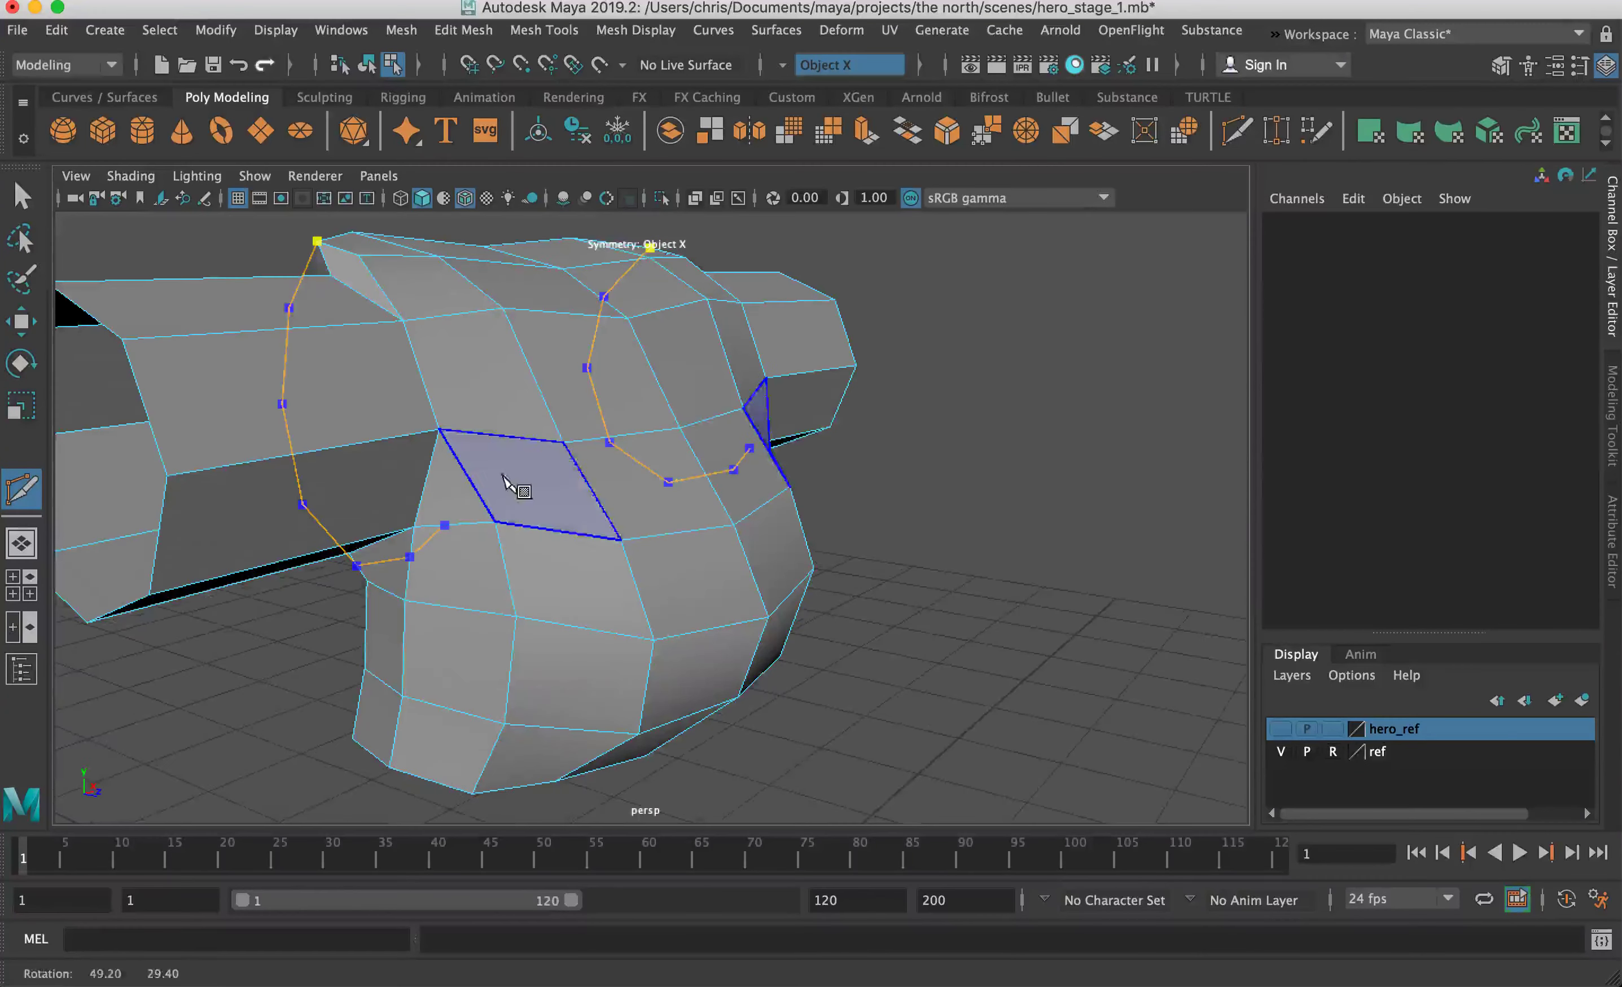
pyautogui.click(459, 463)
pyautogui.click(468, 434)
pyautogui.keyDown('alt'); pyautogui.moveTo(460, 359); pyautogui.dragTo(401, 364); pyautogui.keyUp('alt')
pyautogui.click(408, 370)
pyautogui.click(335, 287)
pyautogui.press('Return')
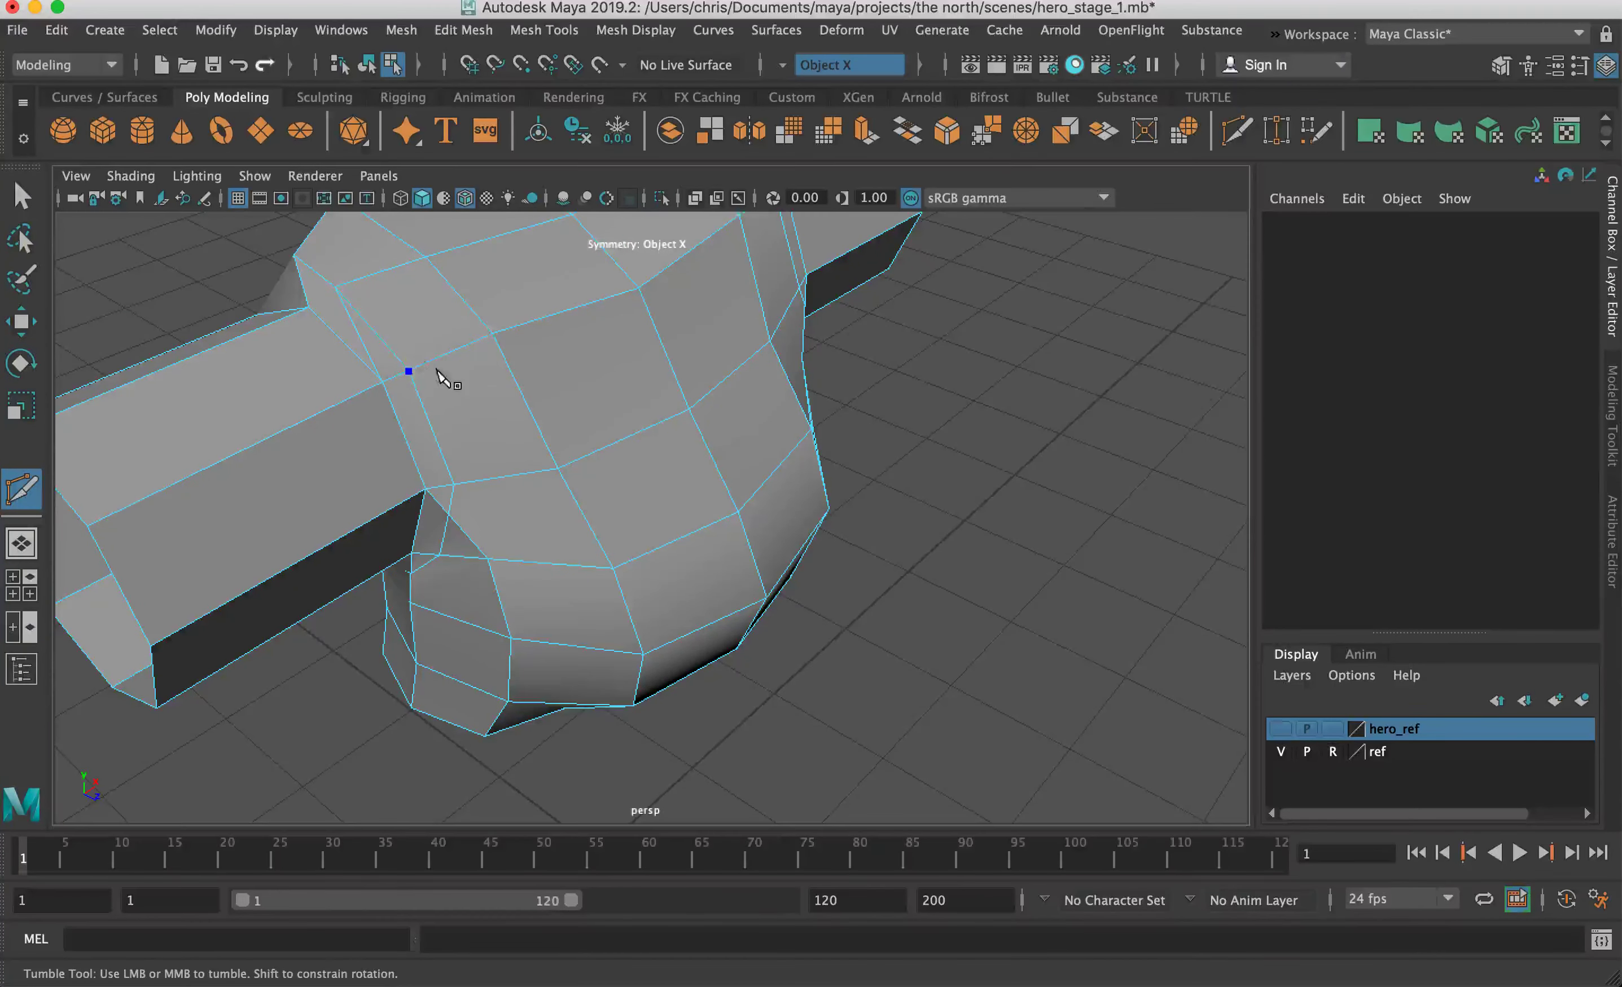
# Step: Cut a connecting edge between the new loop and the arm seam at the front of the shoulder
pyautogui.moveTo(332, 376)
pyautogui.keyDown('alt'); pyautogui.mouseDown()
pyautogui.moveTo(408, 330)
pyautogui.moveTo(357, 394)
pyautogui.mouseUp(); pyautogui.keyUp('alt')
pyautogui.click(358, 382)
pyautogui.click(332, 413)
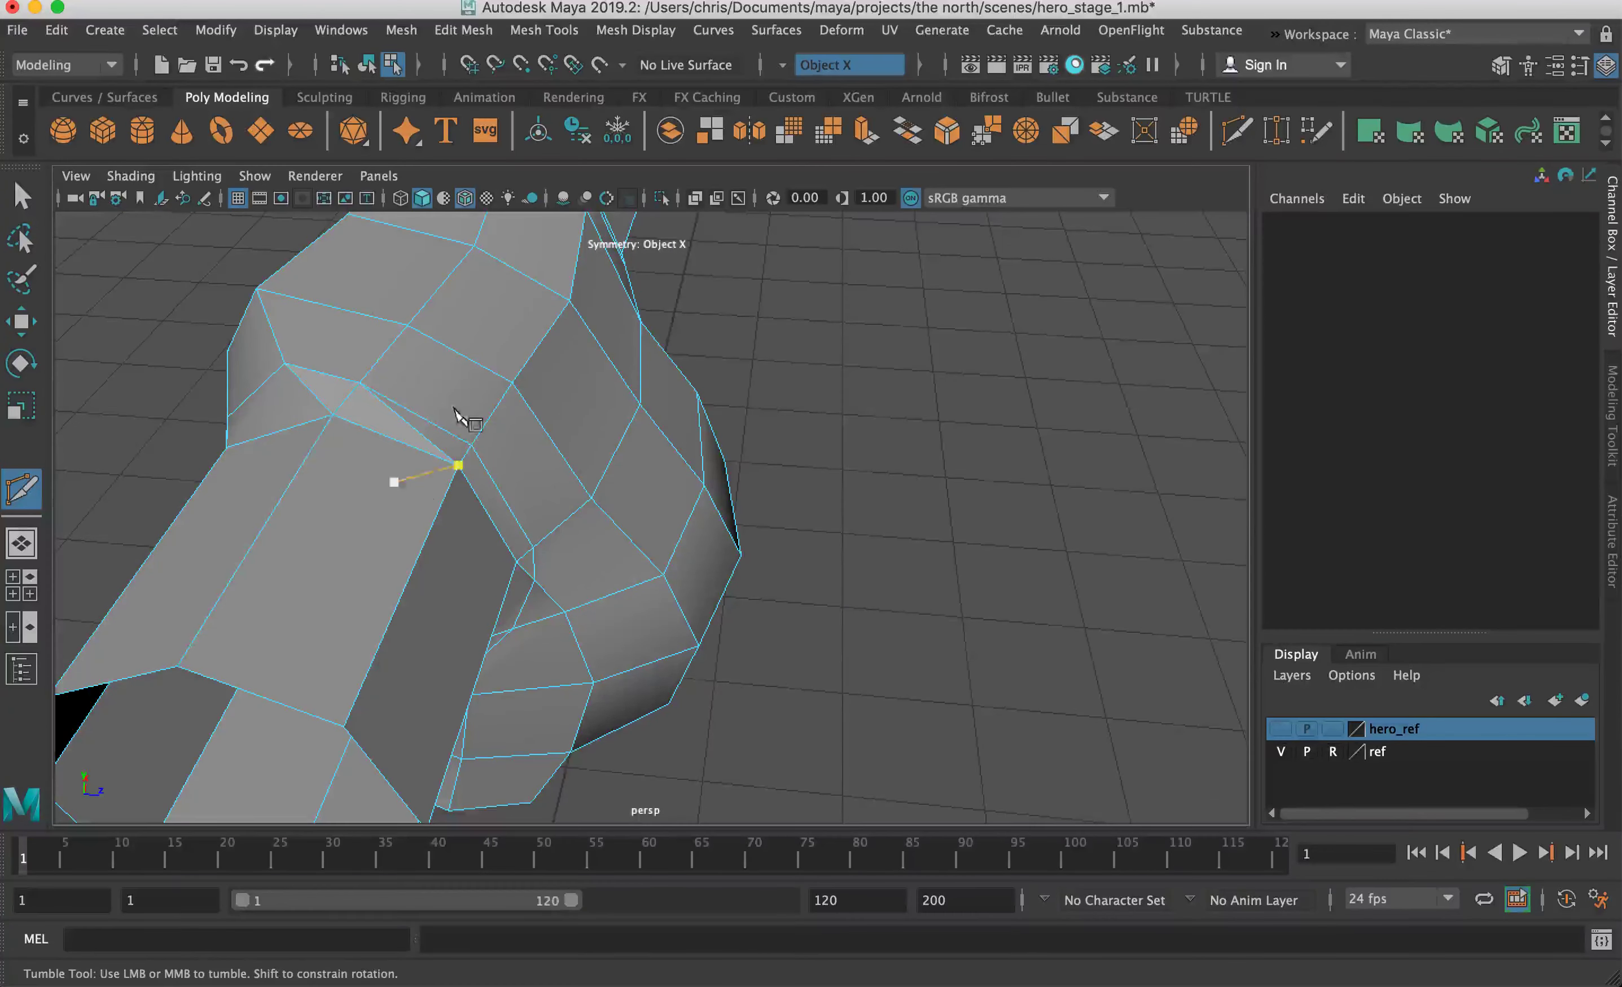
pyautogui.keyDown('alt'); pyautogui.moveTo(399, 478); pyautogui.dragTo(615, 437); pyautogui.keyUp('alt')
# Step: Delete the surplus edges beside the arm seam at the front of the shoulder
pyautogui.press('w')
pyautogui.click(429, 440)
pyautogui.moveTo(605, 339); pyautogui.dragTo(610, 285, button='right')
pyautogui.click(620, 427)
pyautogui.keyDown('alt'); pyautogui.moveTo(621, 427); pyautogui.dragTo(564, 435); pyautogui.keyUp('alt')
pyautogui.keyDown('shift'); pyautogui.click(547, 413); pyautogui.keyUp('shift')
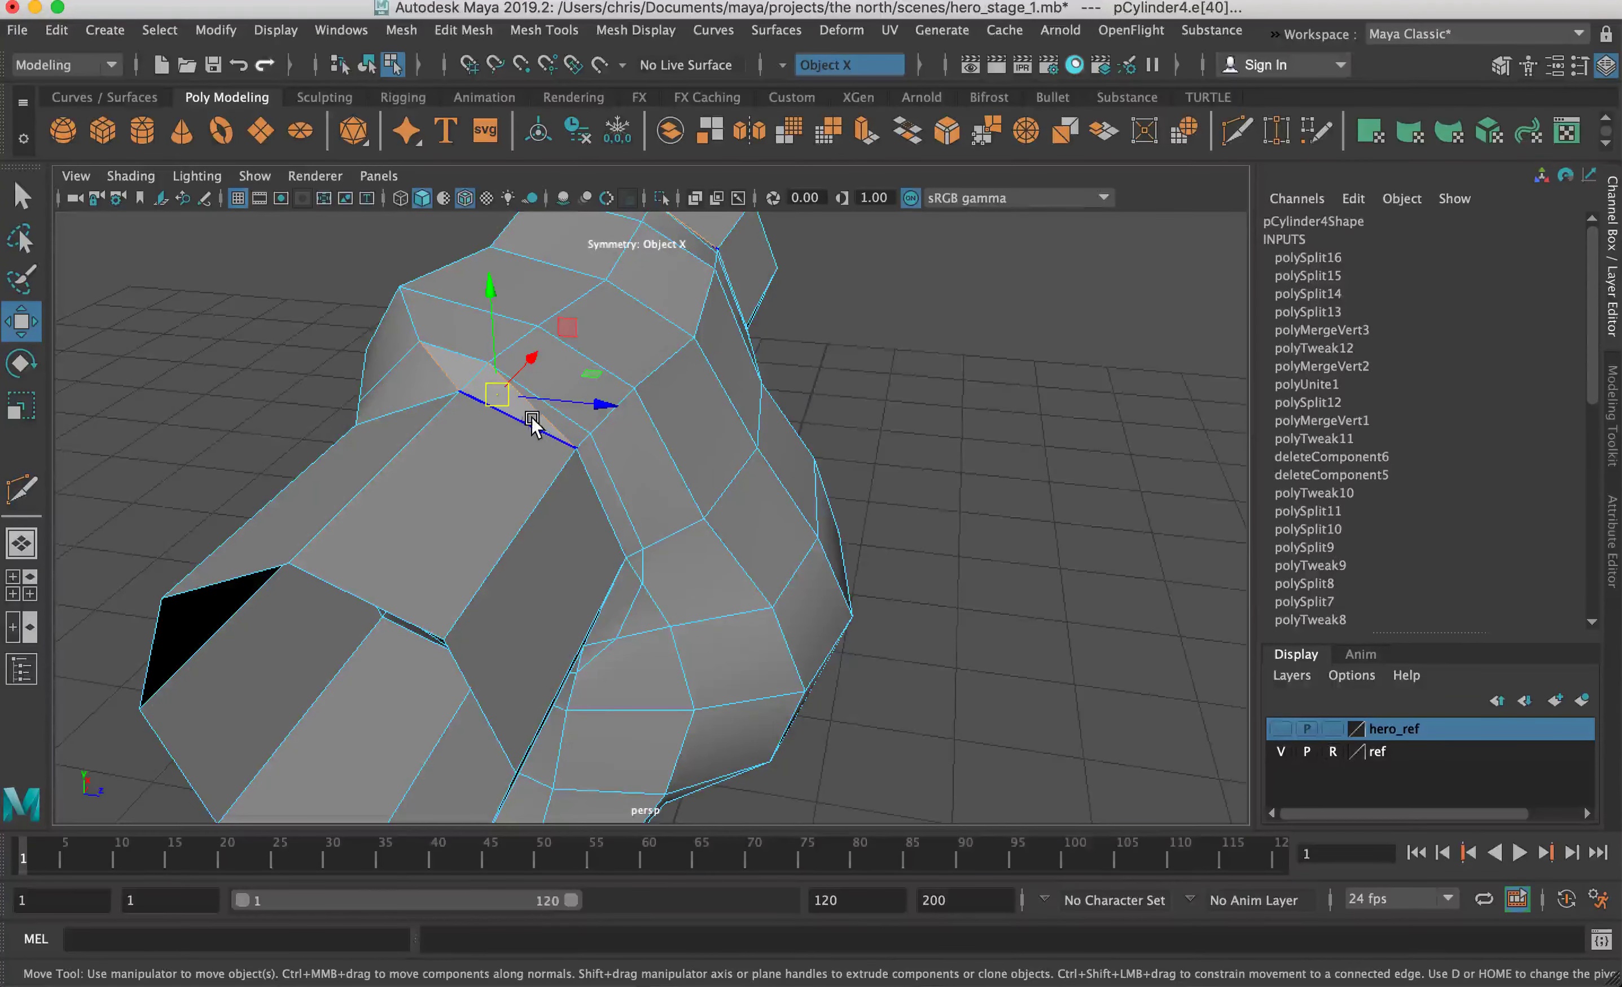
pyautogui.press('Delete')
# Step: Merge the two close vertices on the new loop beside the front armpit corner to their center
pyautogui.keyDown('alt'); pyautogui.moveTo(474, 394); pyautogui.dragTo(543, 464); pyautogui.keyUp('alt')
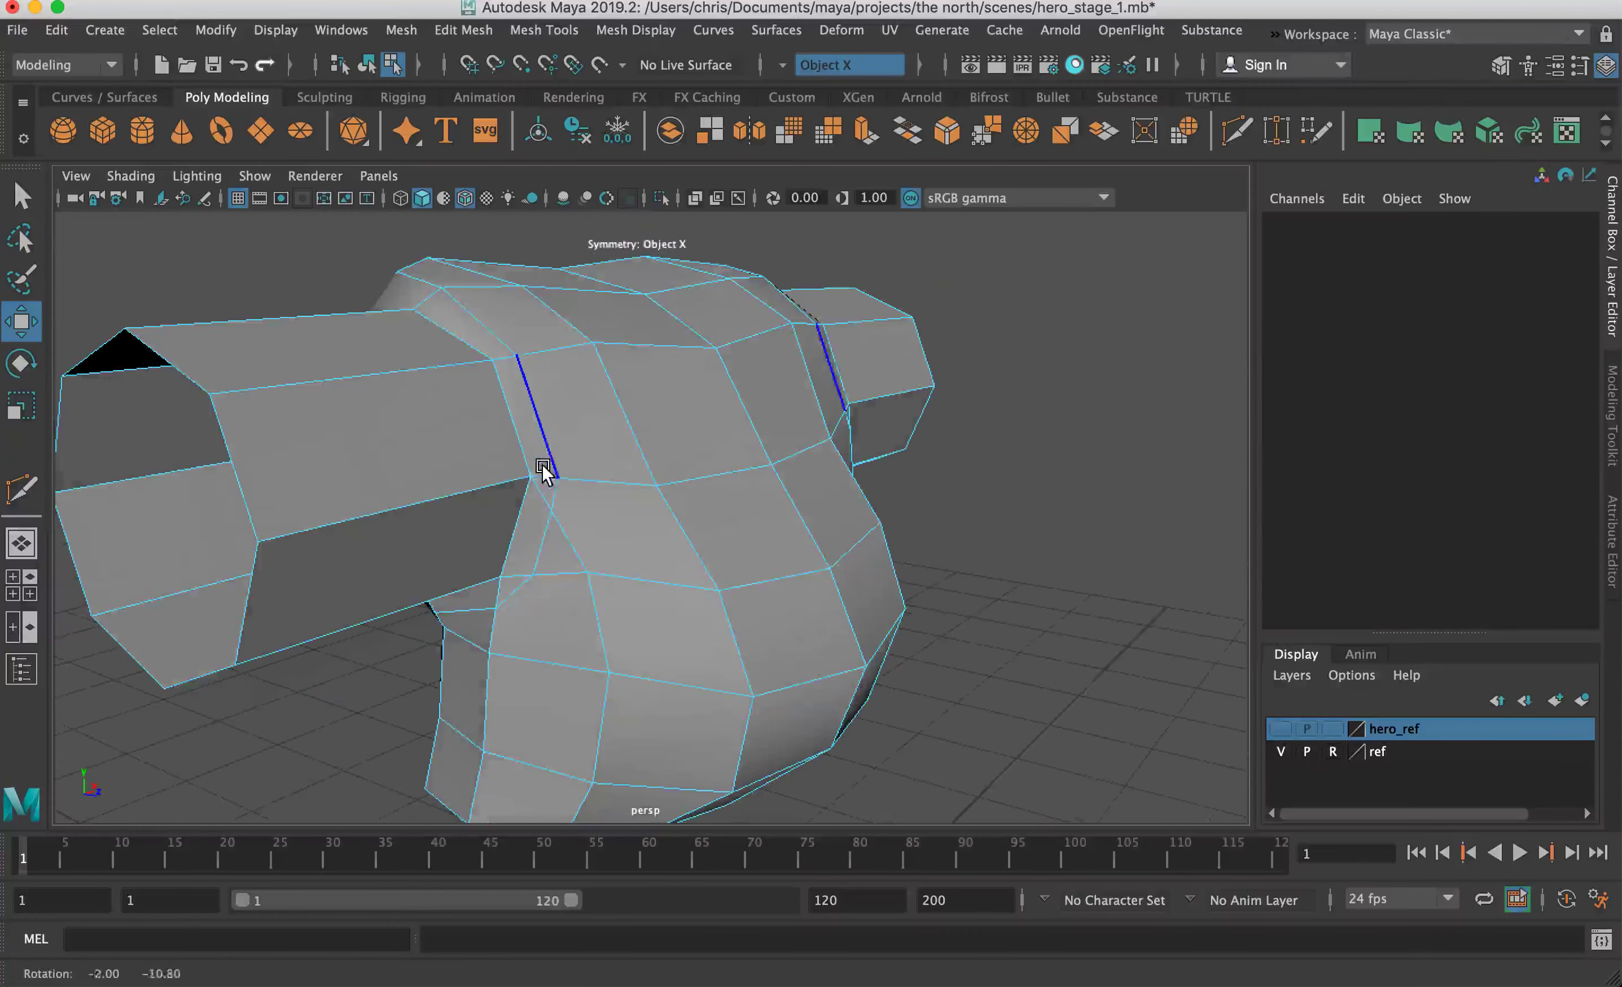
pyautogui.scroll(5, 662, 387)
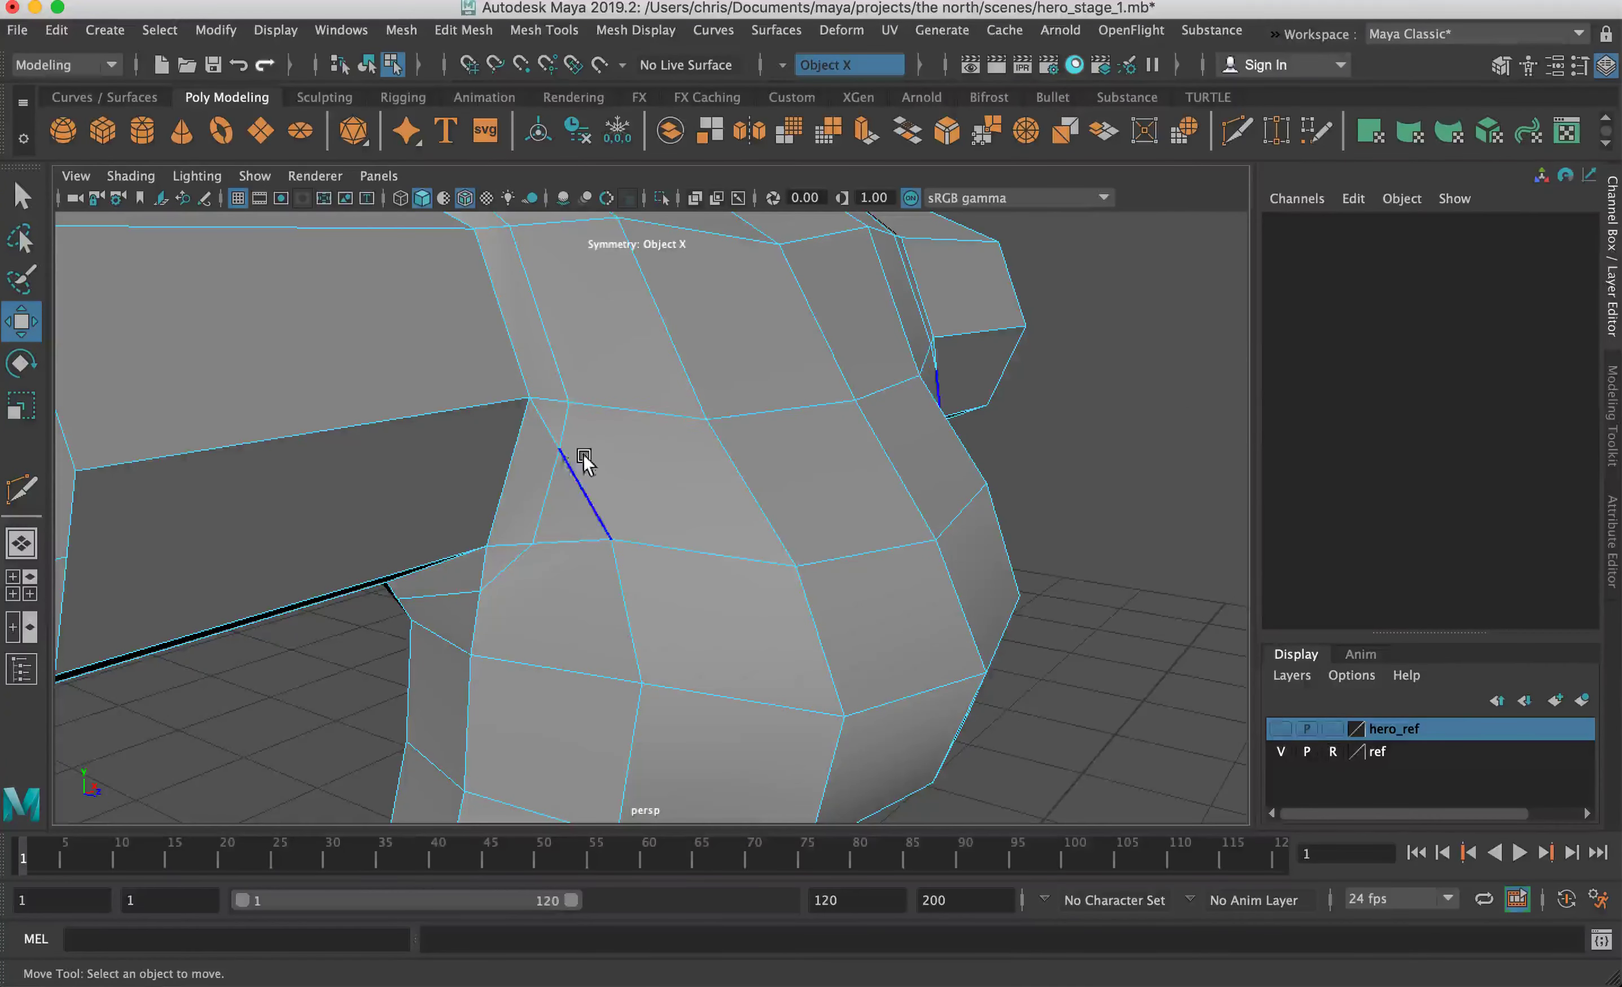
pyautogui.moveTo(562, 432); pyautogui.dragTo(470, 337, button='right')
pyautogui.click(568, 403)
pyautogui.keyDown('shift'); pyautogui.click(562, 447); pyautogui.keyUp('shift')
pyautogui.click(486, 28)
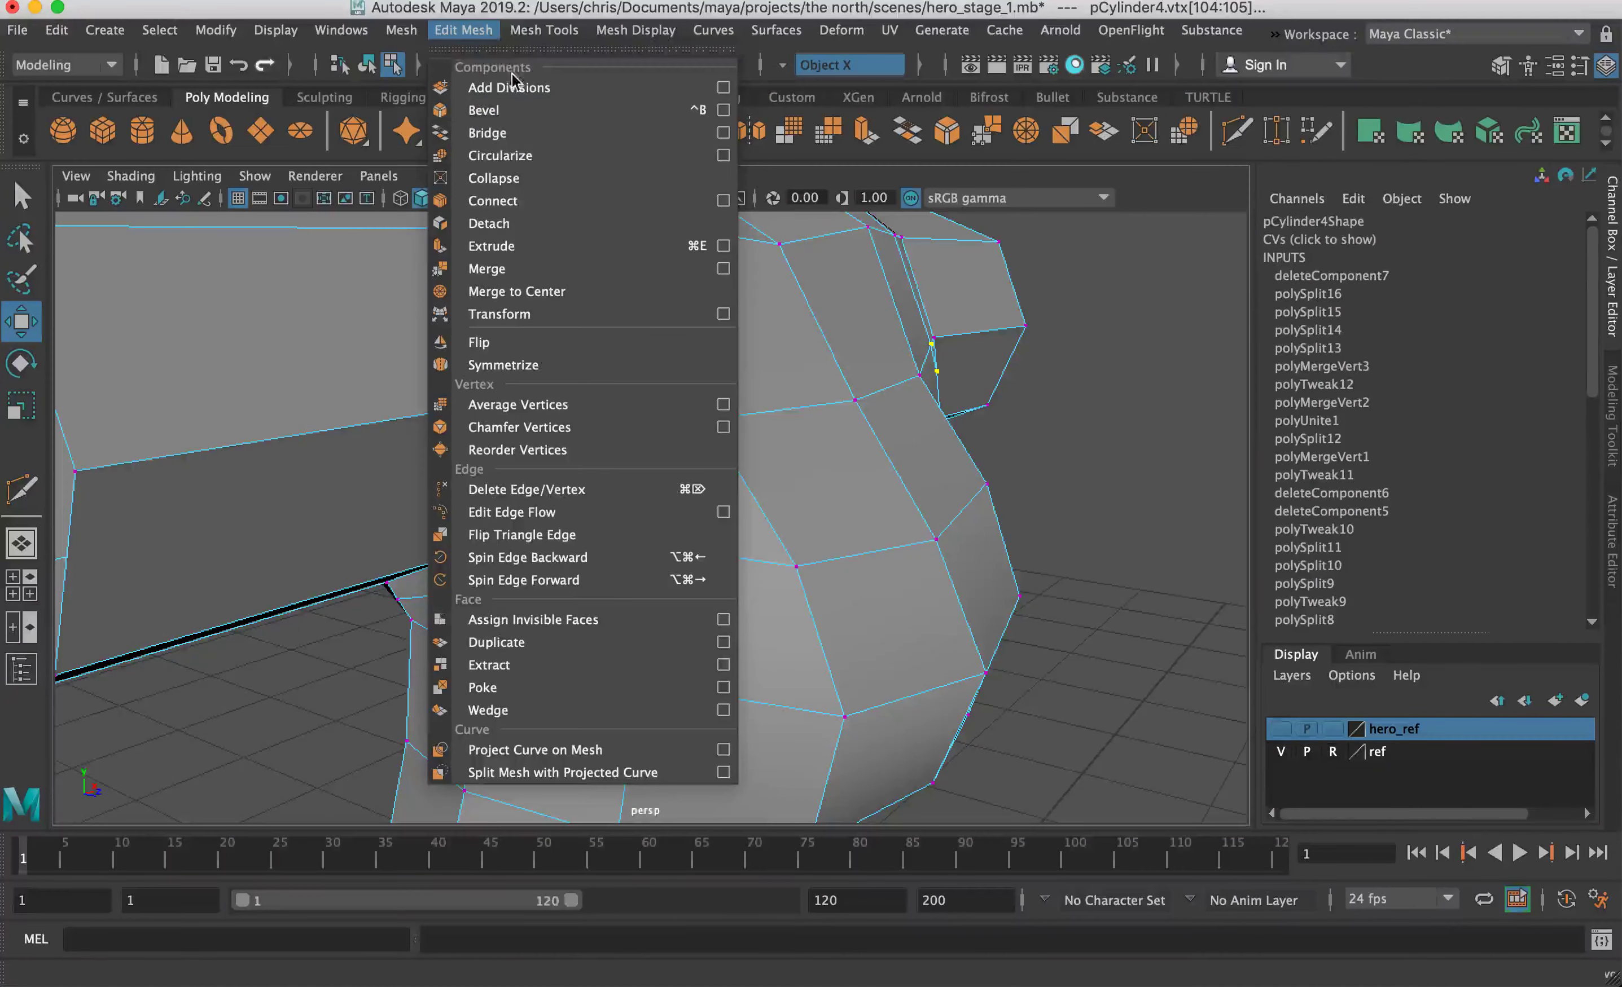
pyautogui.click(544, 292)
# Step: Merge the next pair of close loop vertices, below the armpit corner, to their center
pyautogui.click(562, 427)
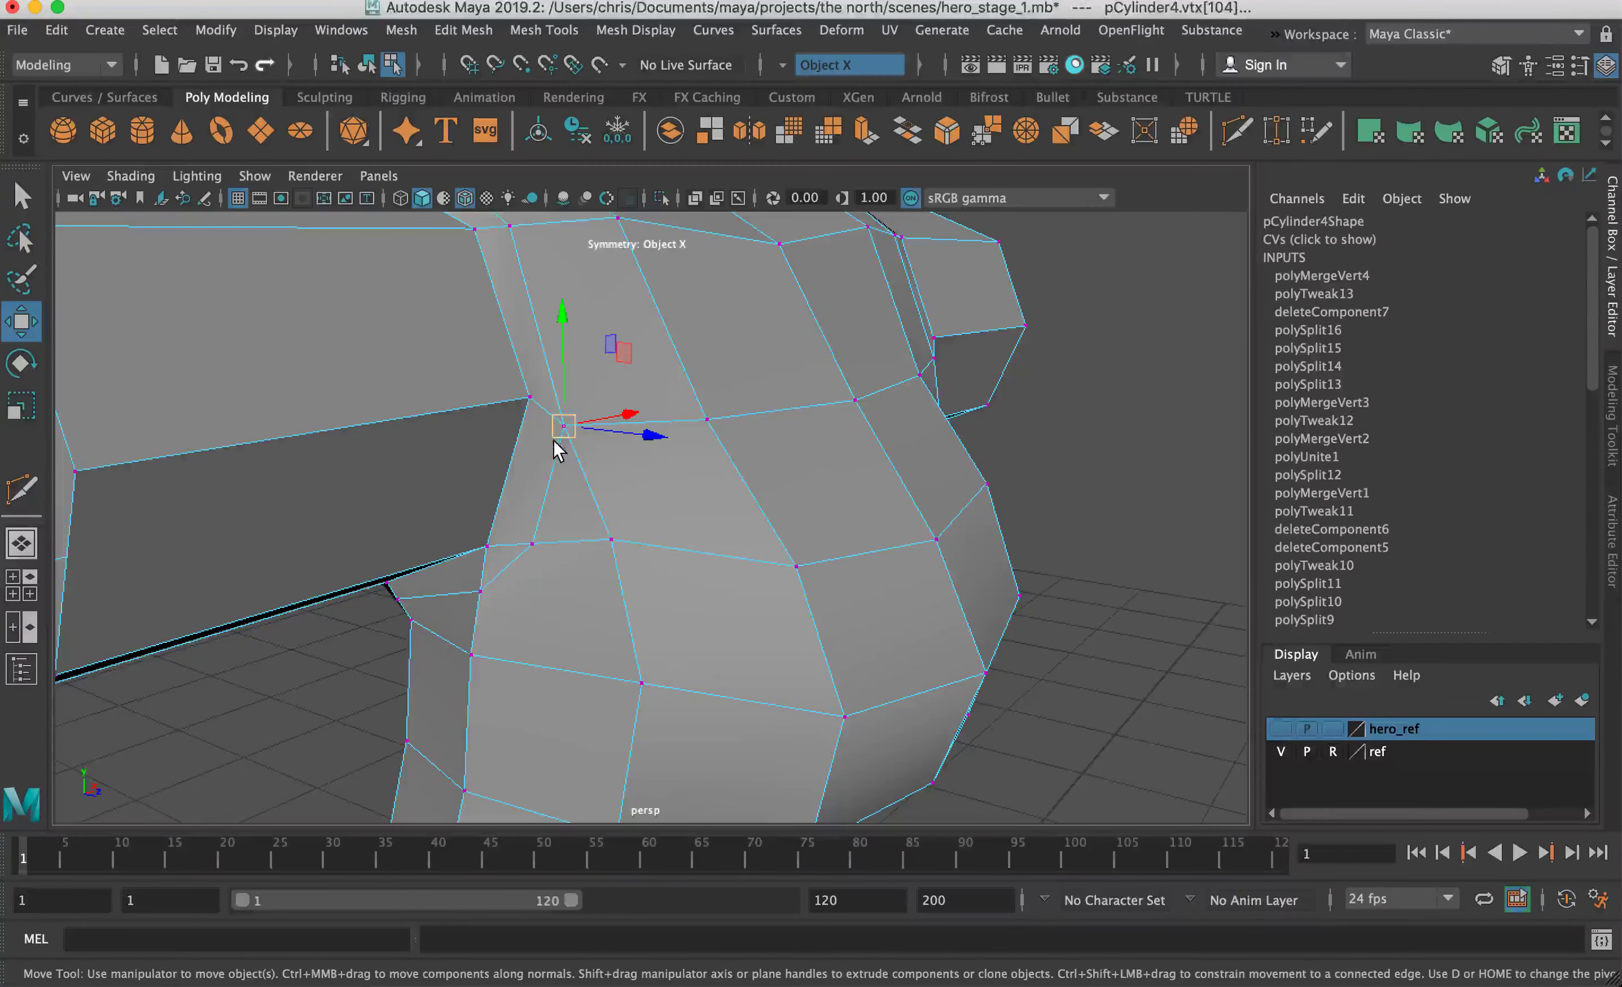
pyautogui.press('f')
pyautogui.click(529, 542)
pyautogui.press('g')
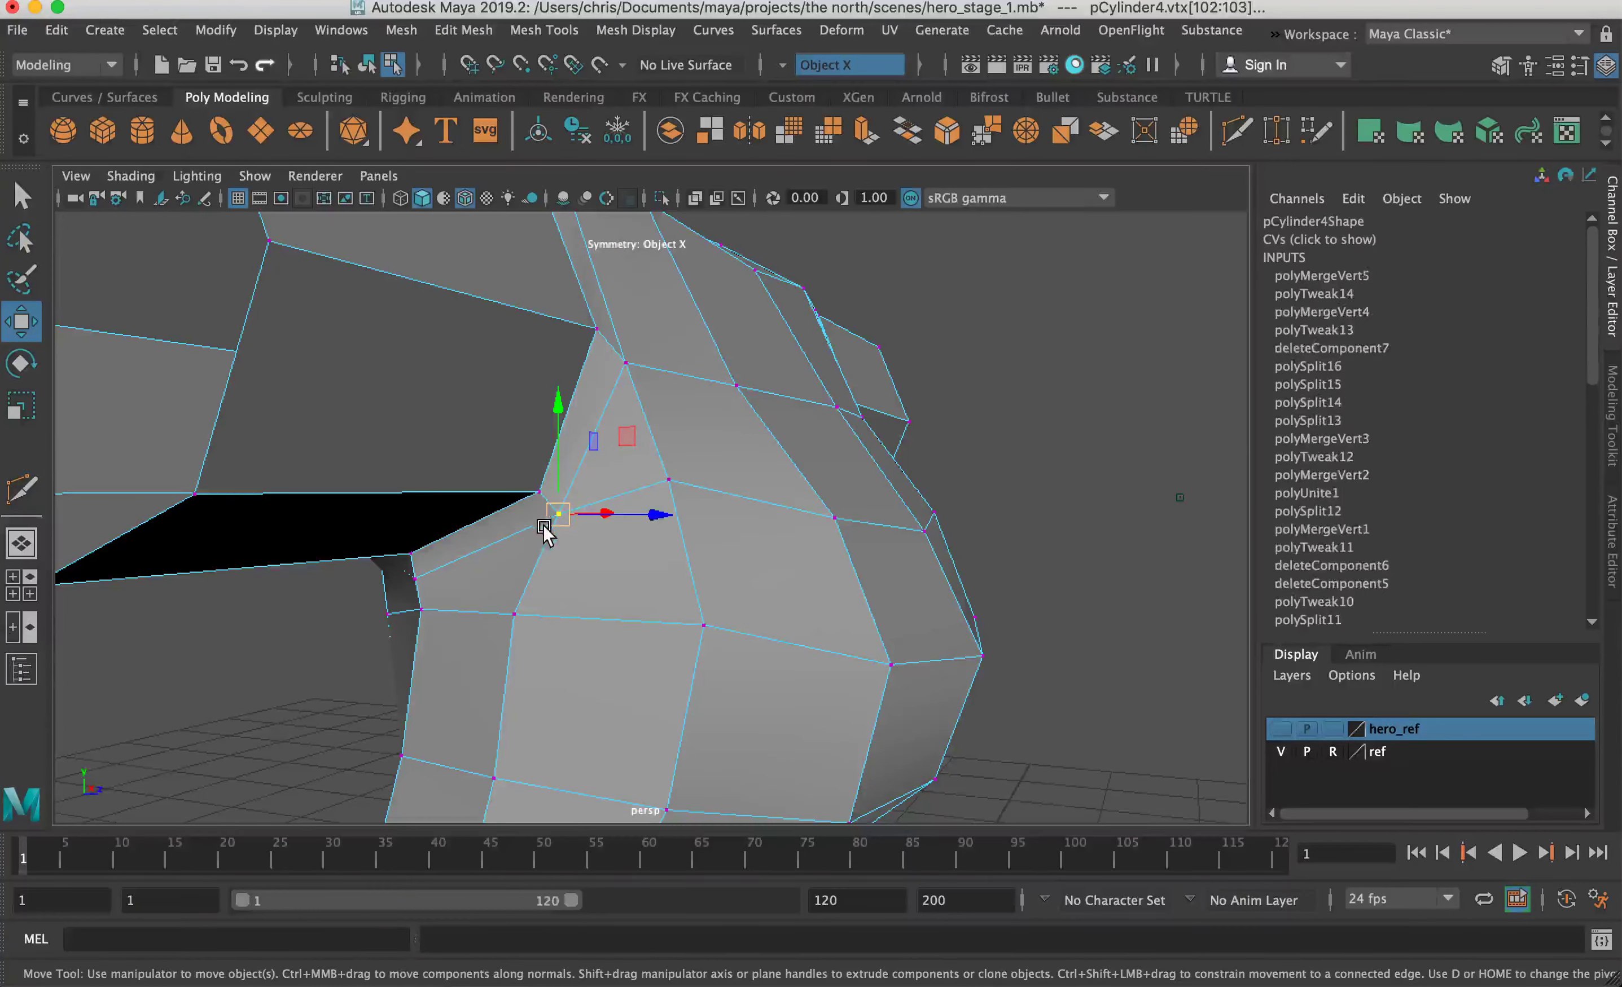
# Step: Reposition the torso-side vertex just below the armpit to even out the underarm edges
pyautogui.keyDown('alt'); pyautogui.moveTo(652, 394); pyautogui.dragTo(624, 392, button='middle'); pyautogui.keyUp('alt')
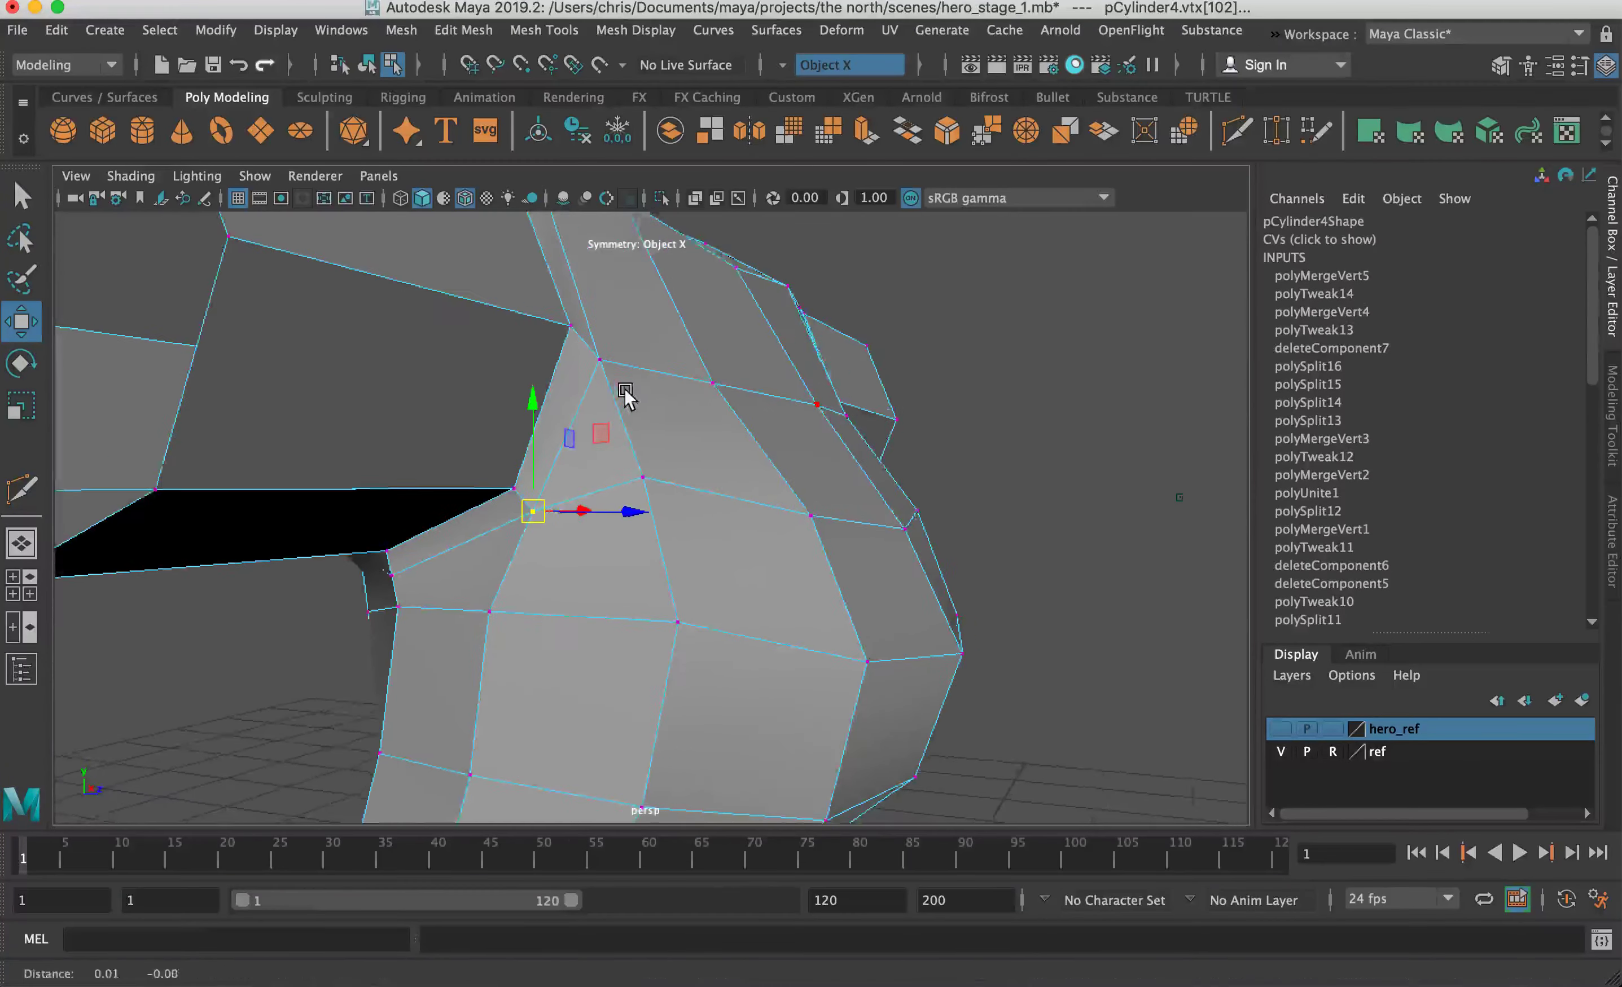
pyautogui.keyDown('alt'); pyautogui.moveTo(615, 419); pyautogui.dragTo(609, 466); pyautogui.keyUp('alt')
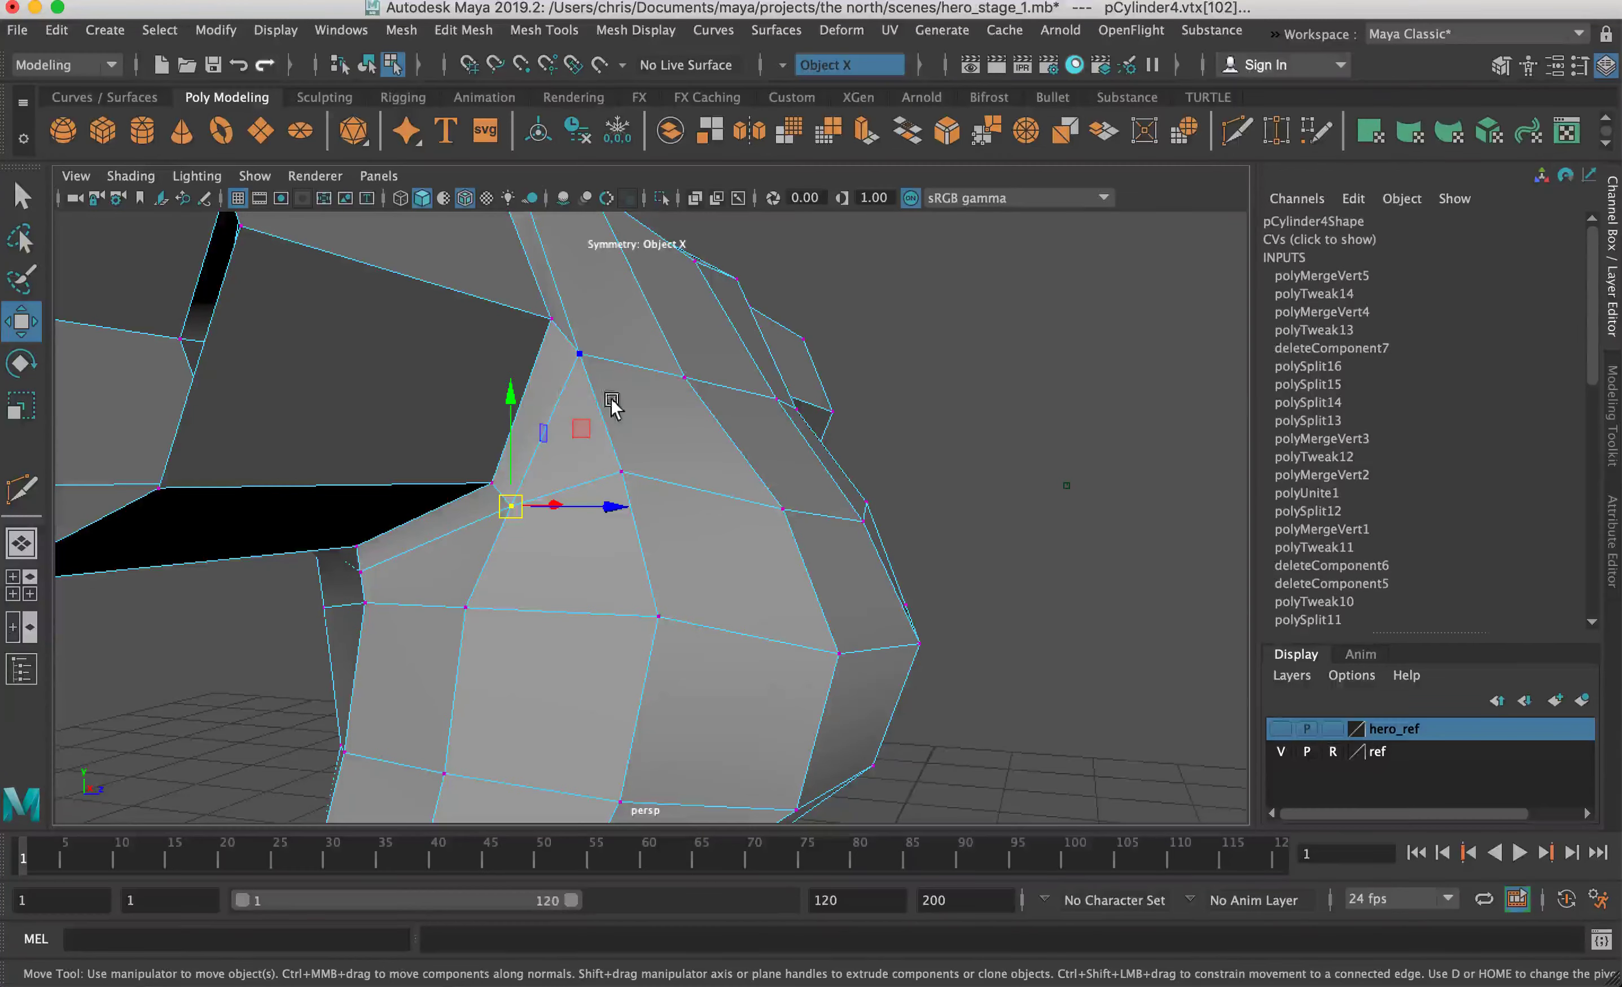
pyautogui.keyDown('alt'); pyautogui.moveTo(621, 401); pyautogui.dragTo(423, 435); pyautogui.keyUp('alt')
pyautogui.keyDown('alt'); pyautogui.moveTo(419, 407); pyautogui.dragTo(570, 403, button='middle'); pyautogui.keyUp('alt')
pyautogui.keyDown('alt'); pyautogui.moveTo(570, 407); pyautogui.dragTo(639, 505); pyautogui.keyUp('alt')
pyautogui.keyDown('shift'); pyautogui.click(624, 464); pyautogui.keyUp('shift')
pyautogui.click(635, 575)
pyautogui.moveTo(496, 510); pyautogui.dragTo(478, 598)
pyautogui.click(507, 589)
pyautogui.keyDown('alt'); pyautogui.moveTo(589, 538); pyautogui.dragTo(647, 365); pyautogui.keyUp('alt')
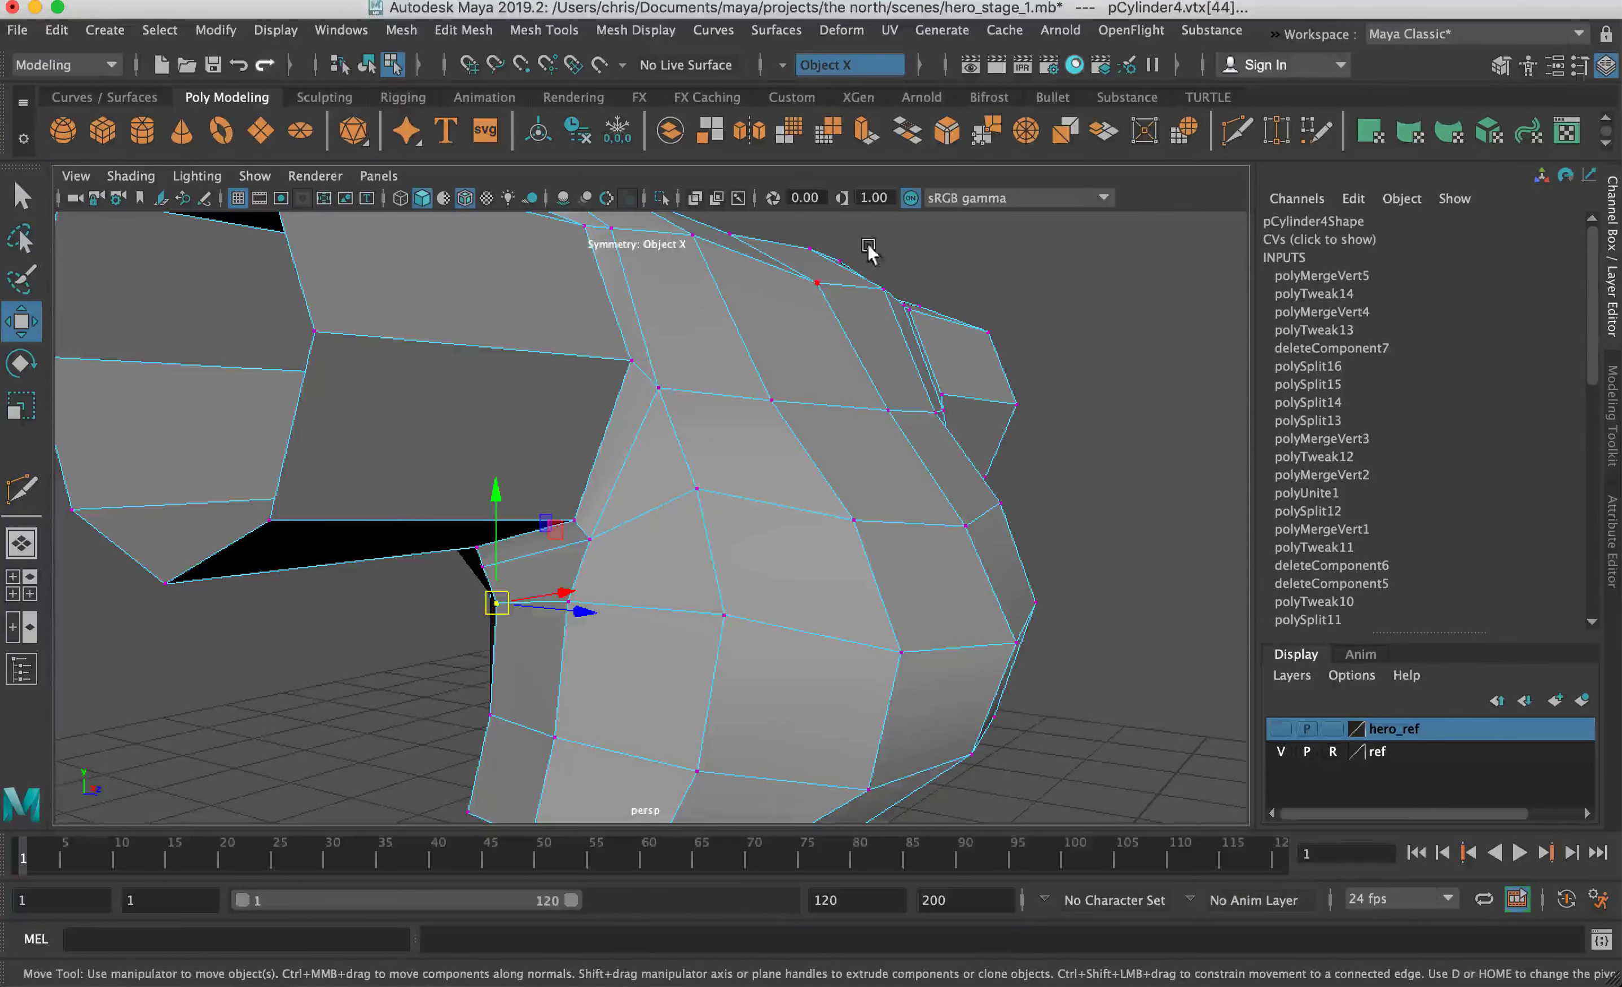
# Step: Cut a new edge with Multi-Cut across the front shoulder strip and along the arm's lower front faces to the sleeve opening
pyautogui.hotkey('ctrl', 'shift', 'x')
pyautogui.click(627, 460)
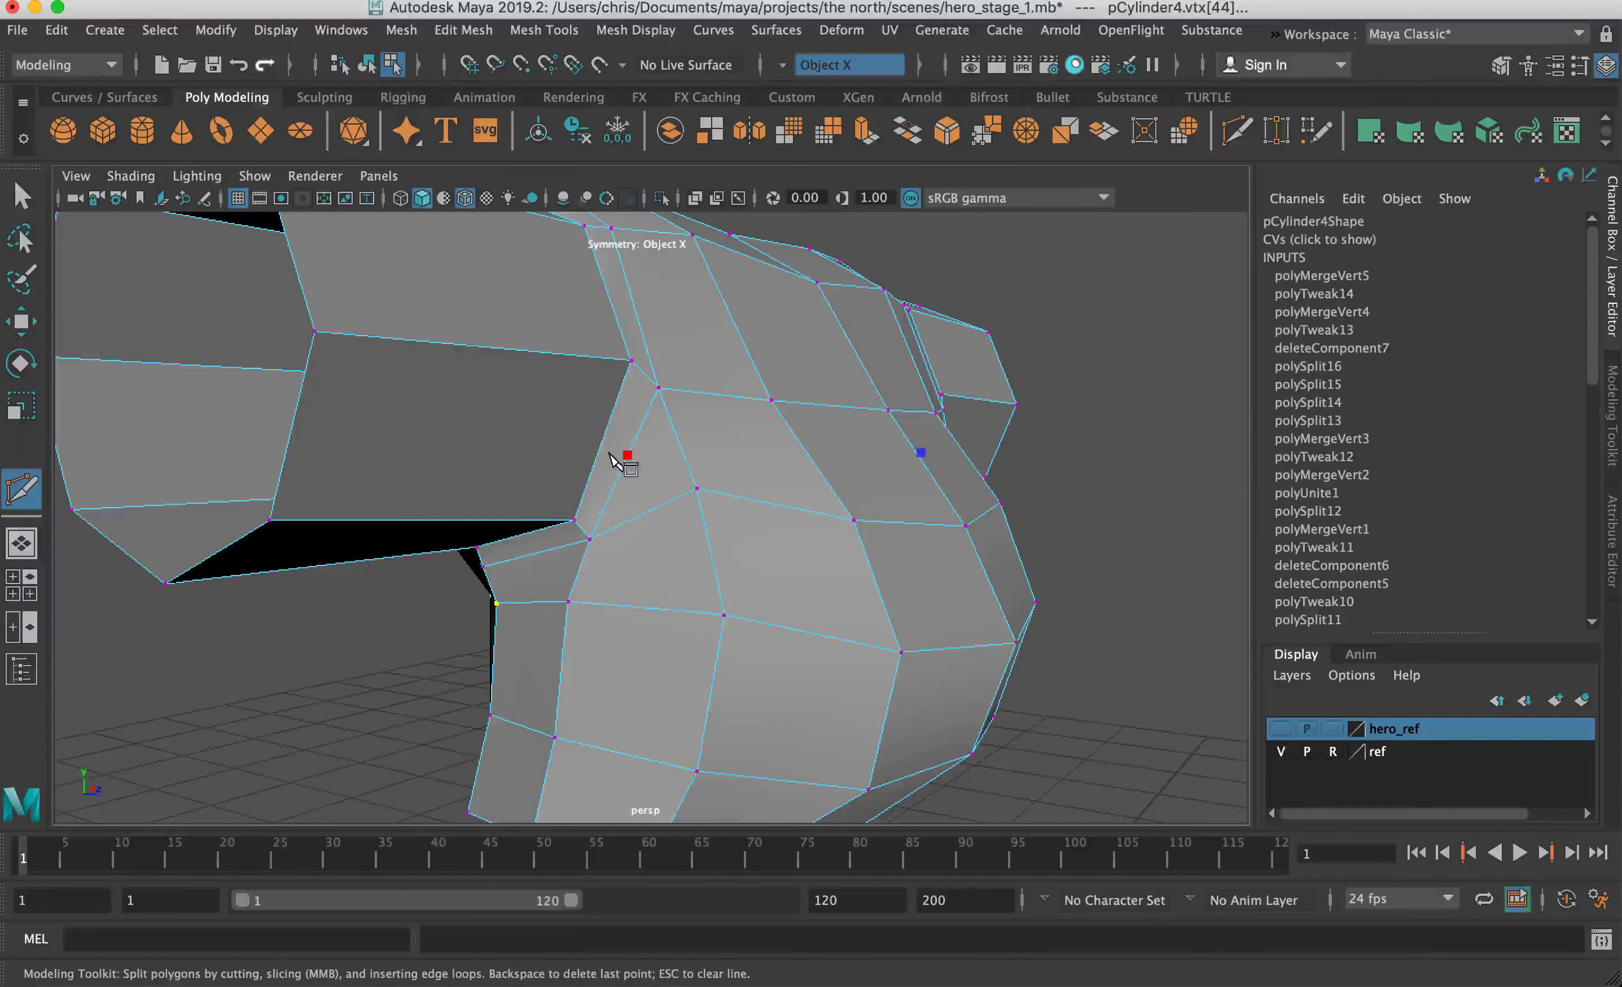
pyautogui.keyDown('alt'); pyautogui.moveTo(622, 462); pyautogui.dragTo(226, 435); pyautogui.keyUp('alt')
pyautogui.click(171, 426)
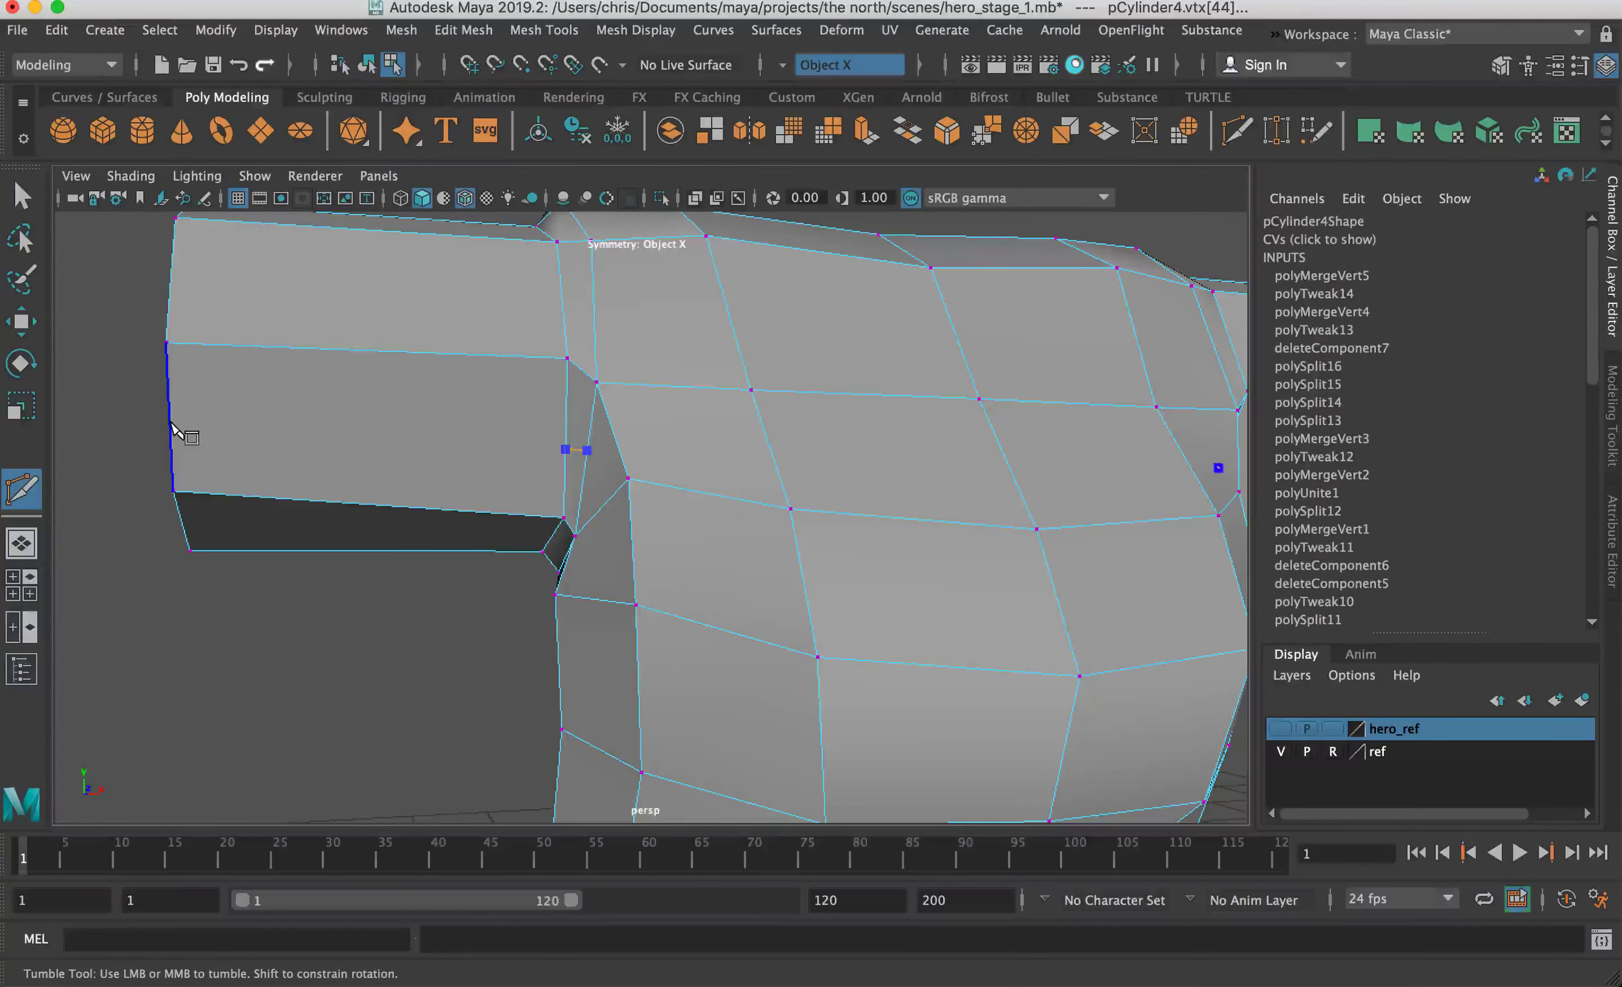
pyautogui.press('w')
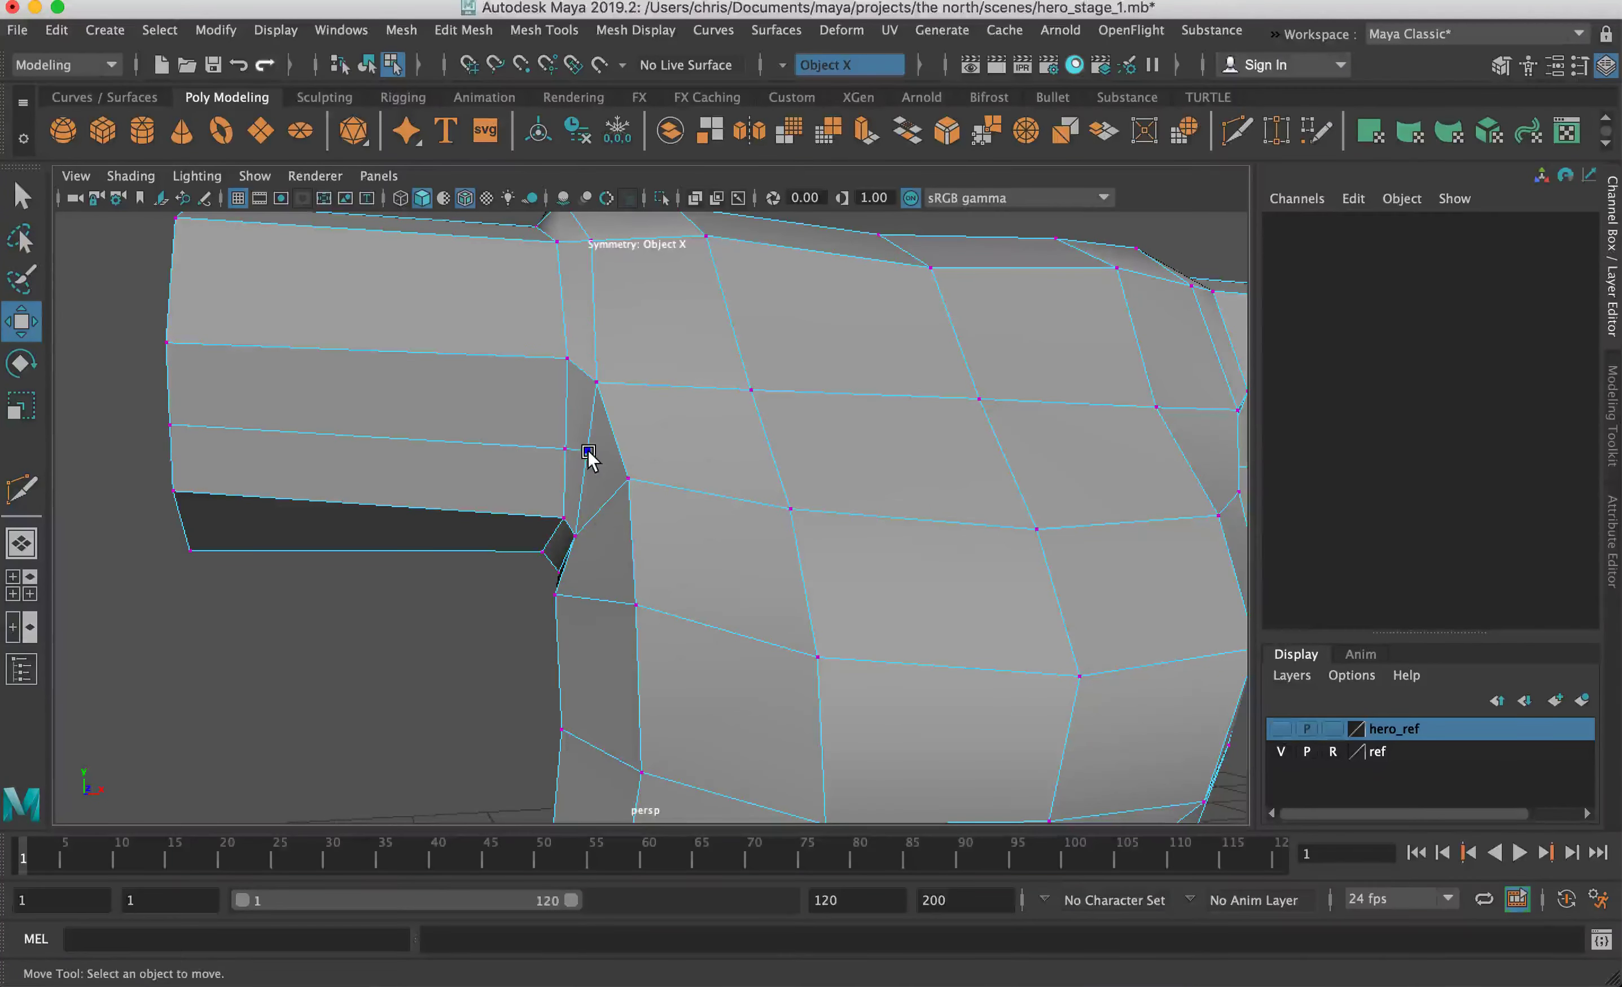
# Step: Select the three vertices of the new arm cut and pull them forward to round the front of the arm
pyautogui.click(588, 450)
pyautogui.keyDown('shift'); pyautogui.click(563, 449); pyautogui.keyUp('shift')
pyautogui.keyDown('shift'); pyautogui.click(172, 426); pyautogui.keyUp('shift')
pyautogui.keyDown('alt'); pyautogui.moveTo(208, 421); pyautogui.dragTo(734, 439); pyautogui.keyUp('alt')
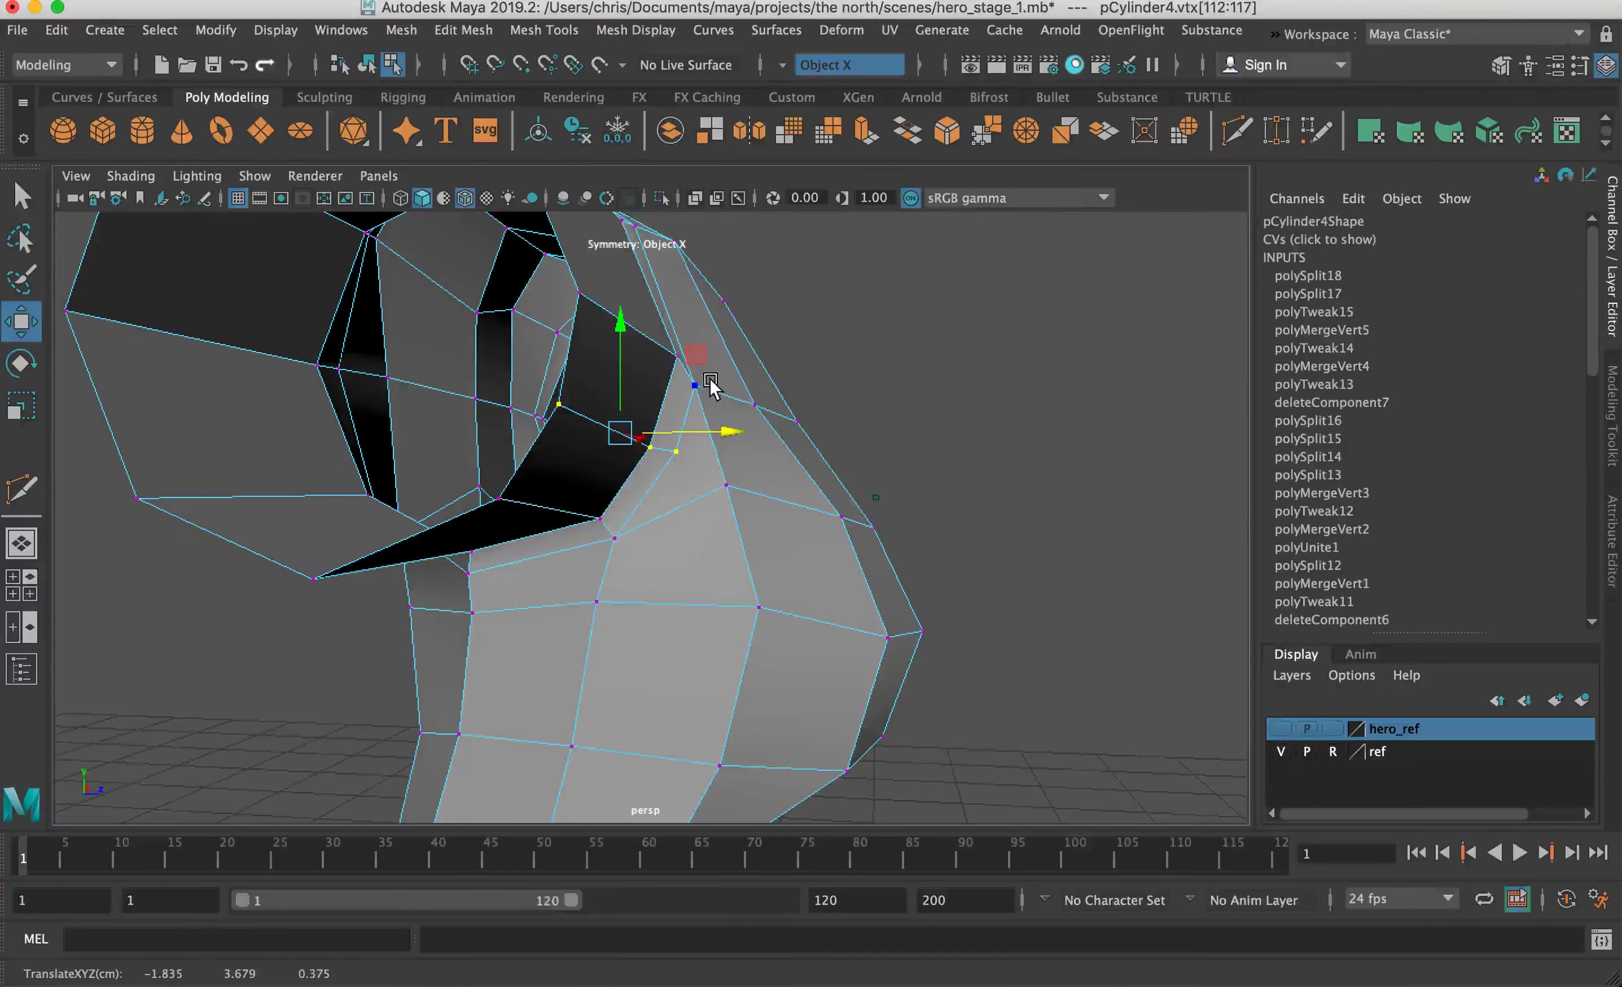
# Step: Check the shoulder in smooth preview, return to the unsmoothed cage, and examine the armpit from several angles
pyautogui.press('3')
pyautogui.keyDown('alt'); pyautogui.moveTo(698, 326); pyautogui.dragTo(660, 427); pyautogui.keyUp('alt')
pyautogui.keyDown('alt'); pyautogui.moveTo(785, 449); pyautogui.dragTo(844, 492); pyautogui.keyUp('alt')
pyautogui.press('1')
pyautogui.click(730, 483)
pyautogui.keyDown('alt'); pyautogui.moveTo(838, 540); pyautogui.dragTo(704, 541); pyautogui.keyUp('alt')
pyautogui.keyDown('alt'); pyautogui.moveTo(665, 486); pyautogui.dragTo(627, 456); pyautogui.keyUp('alt')
# Step: In the front view, nudge the arm-side seam vertices at the shoulder to line up with the reference drawing
pyautogui.press('space')
pyautogui.press('space')
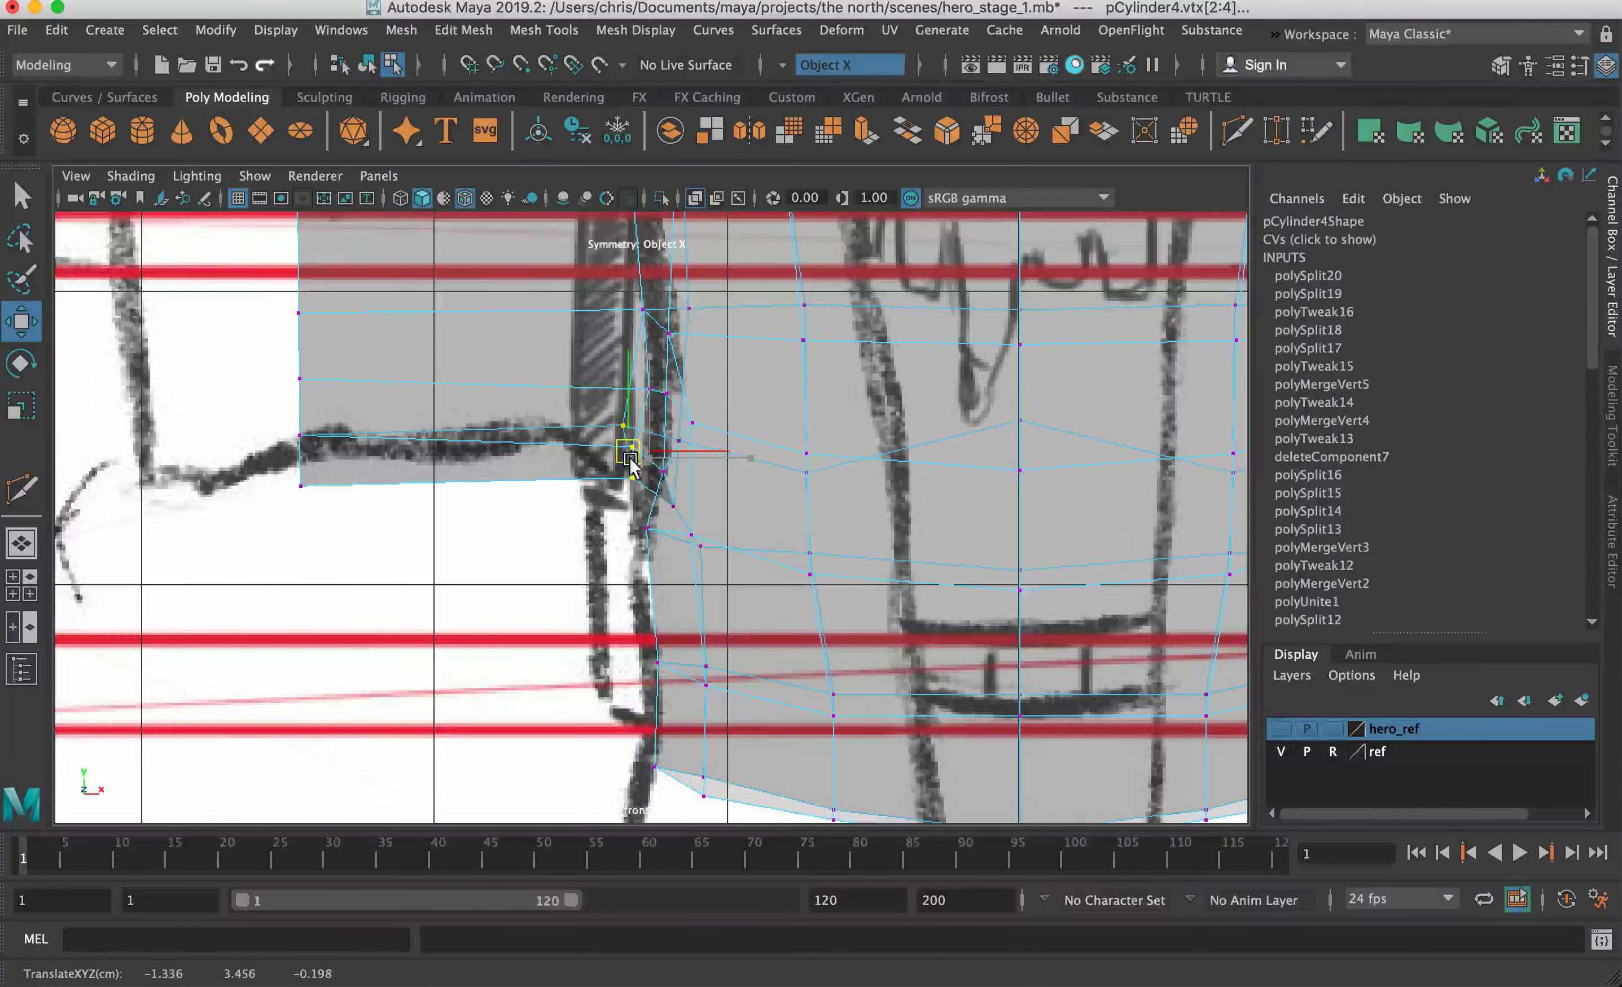
pyautogui.keyDown('alt'); pyautogui.moveTo(573, 418); pyautogui.dragTo(583, 504, button='middle'); pyautogui.keyUp('alt')
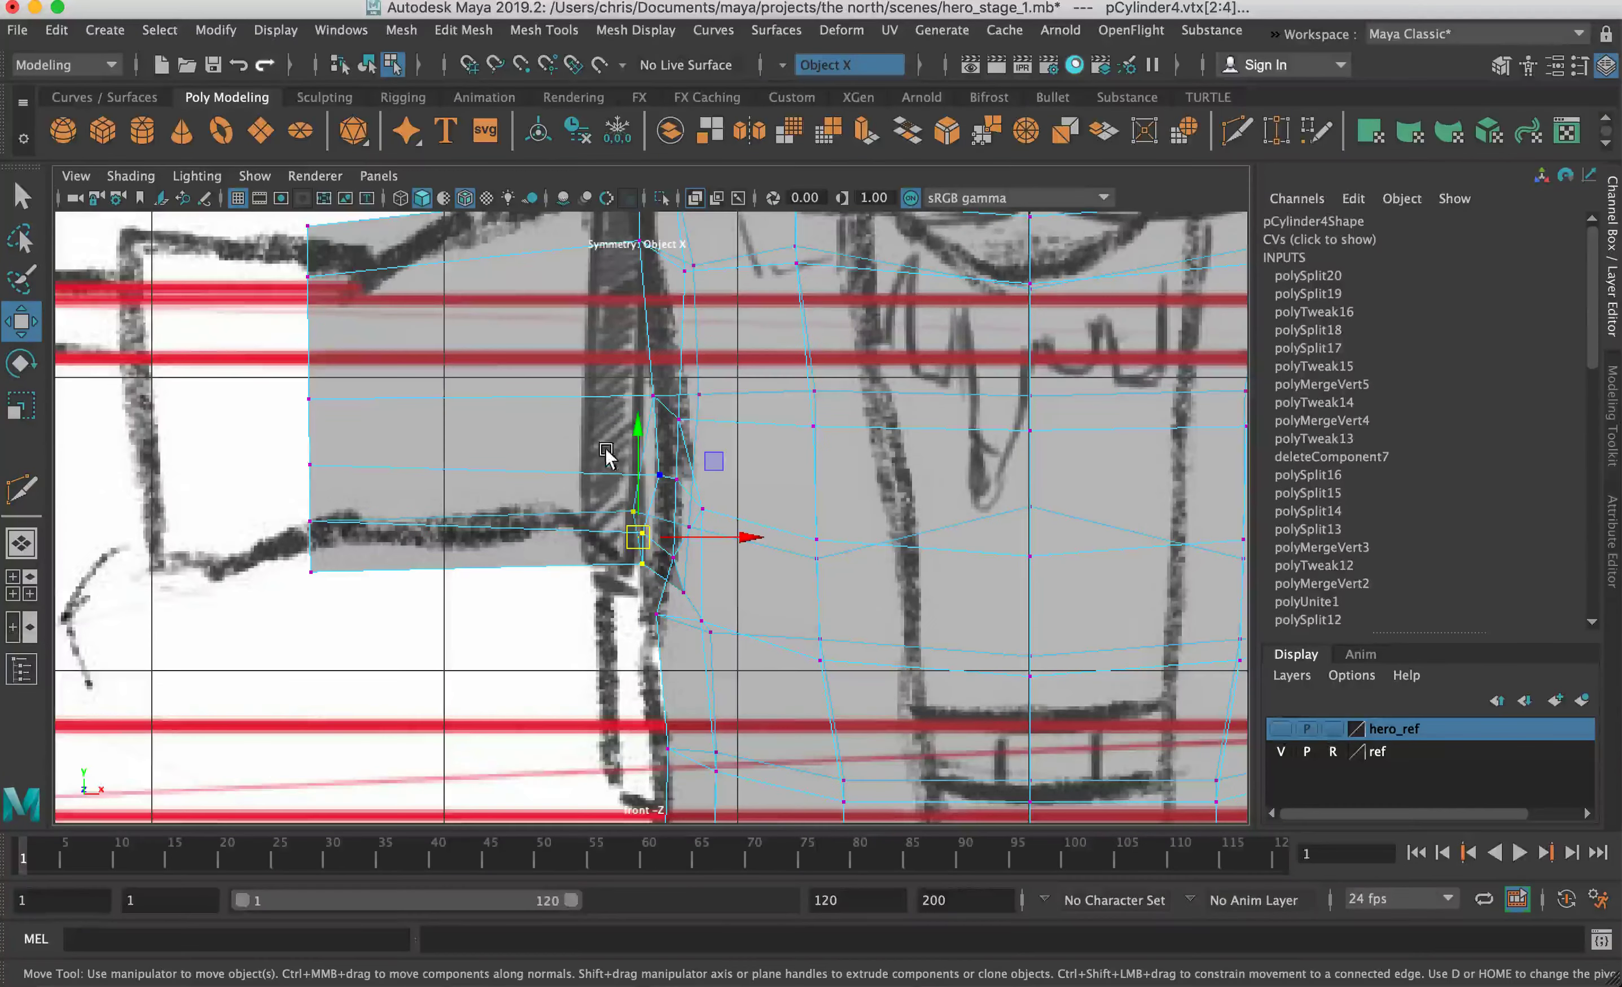
pyautogui.click(648, 475)
pyautogui.click(649, 396)
pyautogui.keyDown('alt'); pyautogui.moveTo(519, 426); pyautogui.dragTo(665, 534, button='middle'); pyautogui.keyUp('alt')
# Step: Select the sleeve-end vertices and adjust their height and position along the arm to fit the reference sleeve
pyautogui.moveTo(399, 320); pyautogui.dragTo(518, 719)
pyautogui.doubleClick(21, 406)
pyautogui.moveTo(489, 547); pyautogui.dragTo(489, 571)
pyautogui.moveTo(590, 650); pyautogui.dragTo(609, 650)
# Step: Try a slight free move of the sleeve-end vertices, undo it, and close the tool settings window
pyautogui.press('w')
pyautogui.moveTo(491, 649); pyautogui.dragTo(507, 646)
pyautogui.press('z')
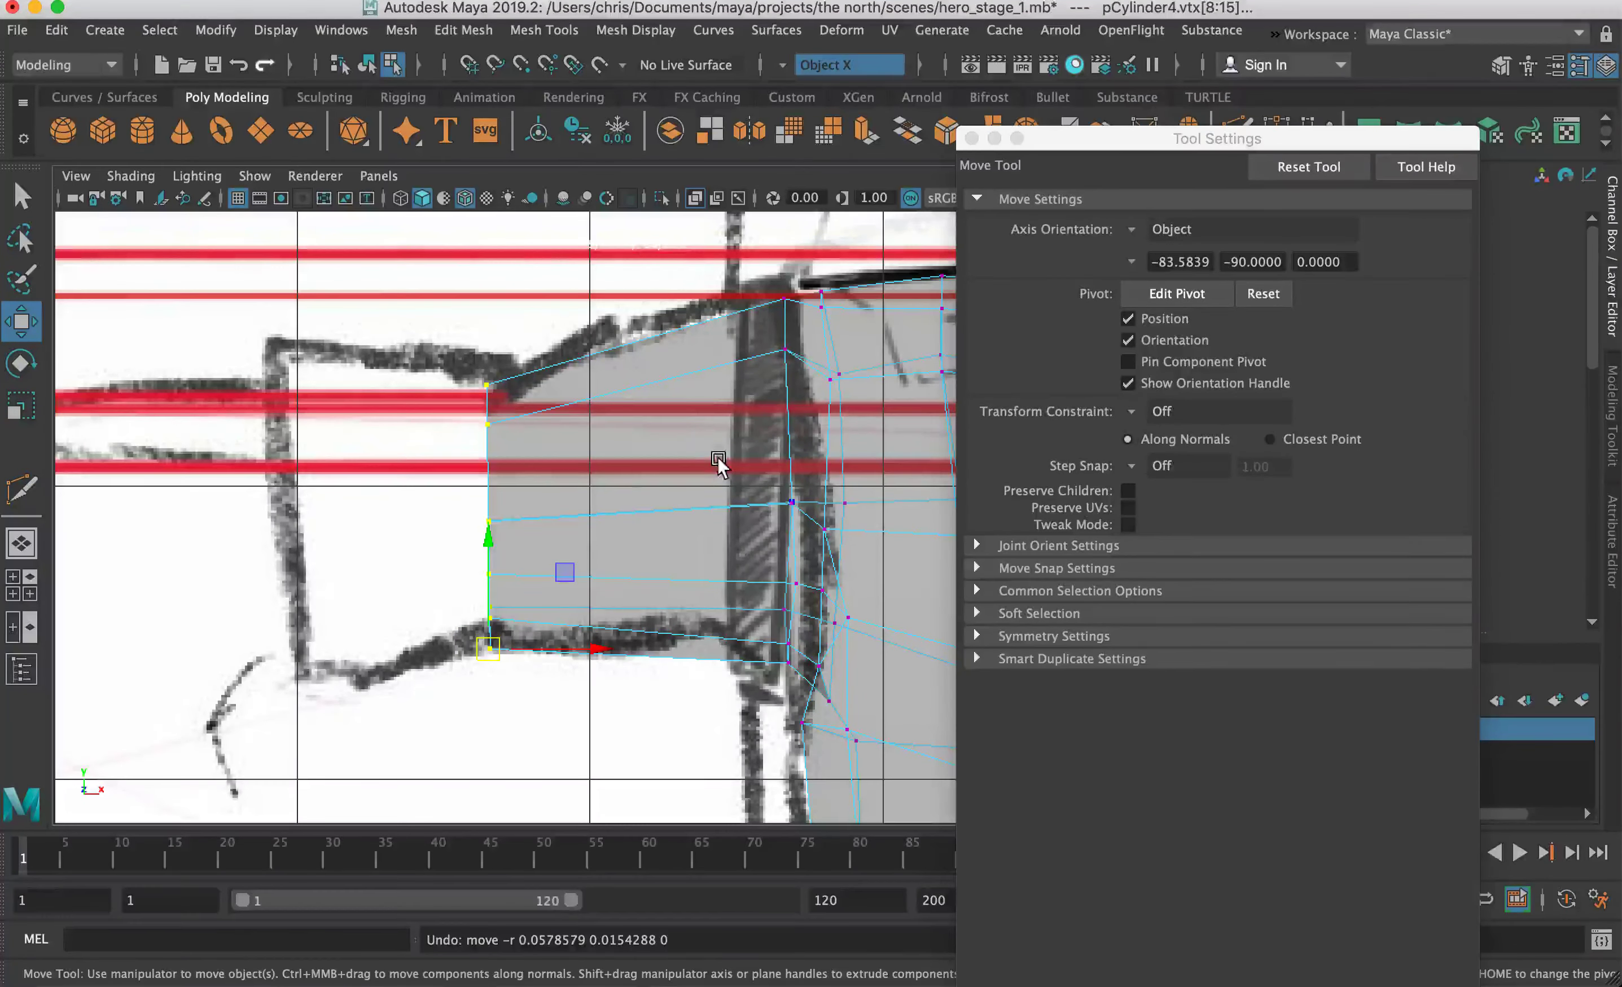
pyautogui.click(972, 138)
pyautogui.keyDown('alt'); pyautogui.moveTo(765, 426); pyautogui.dragTo(632, 439, button='right'); pyautogui.keyUp('alt')
pyautogui.keyDown('alt'); pyautogui.moveTo(625, 506); pyautogui.dragTo(540, 380, button='middle'); pyautogui.keyUp('alt')
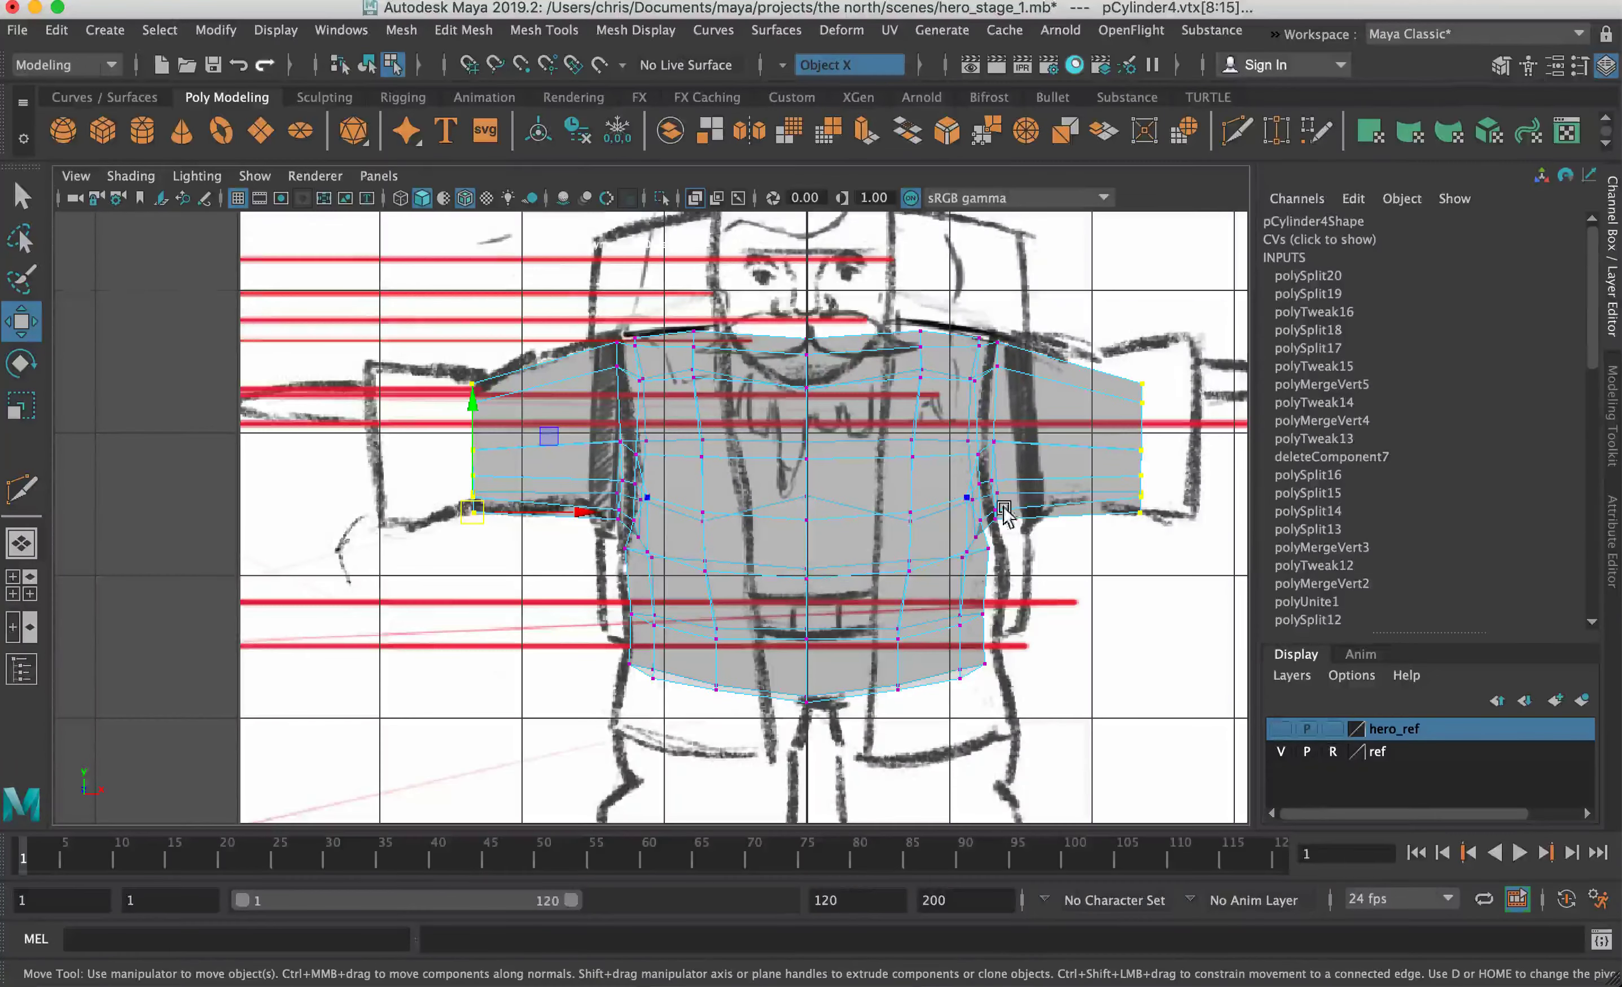
pyautogui.keyDown('alt'); pyautogui.moveTo(665, 619); pyautogui.dragTo(677, 473, button='middle'); pyautogui.keyUp('alt')
pyautogui.keyDown('alt'); pyautogui.moveTo(491, 439); pyautogui.dragTo(489, 473, button='middle'); pyautogui.keyUp('alt')
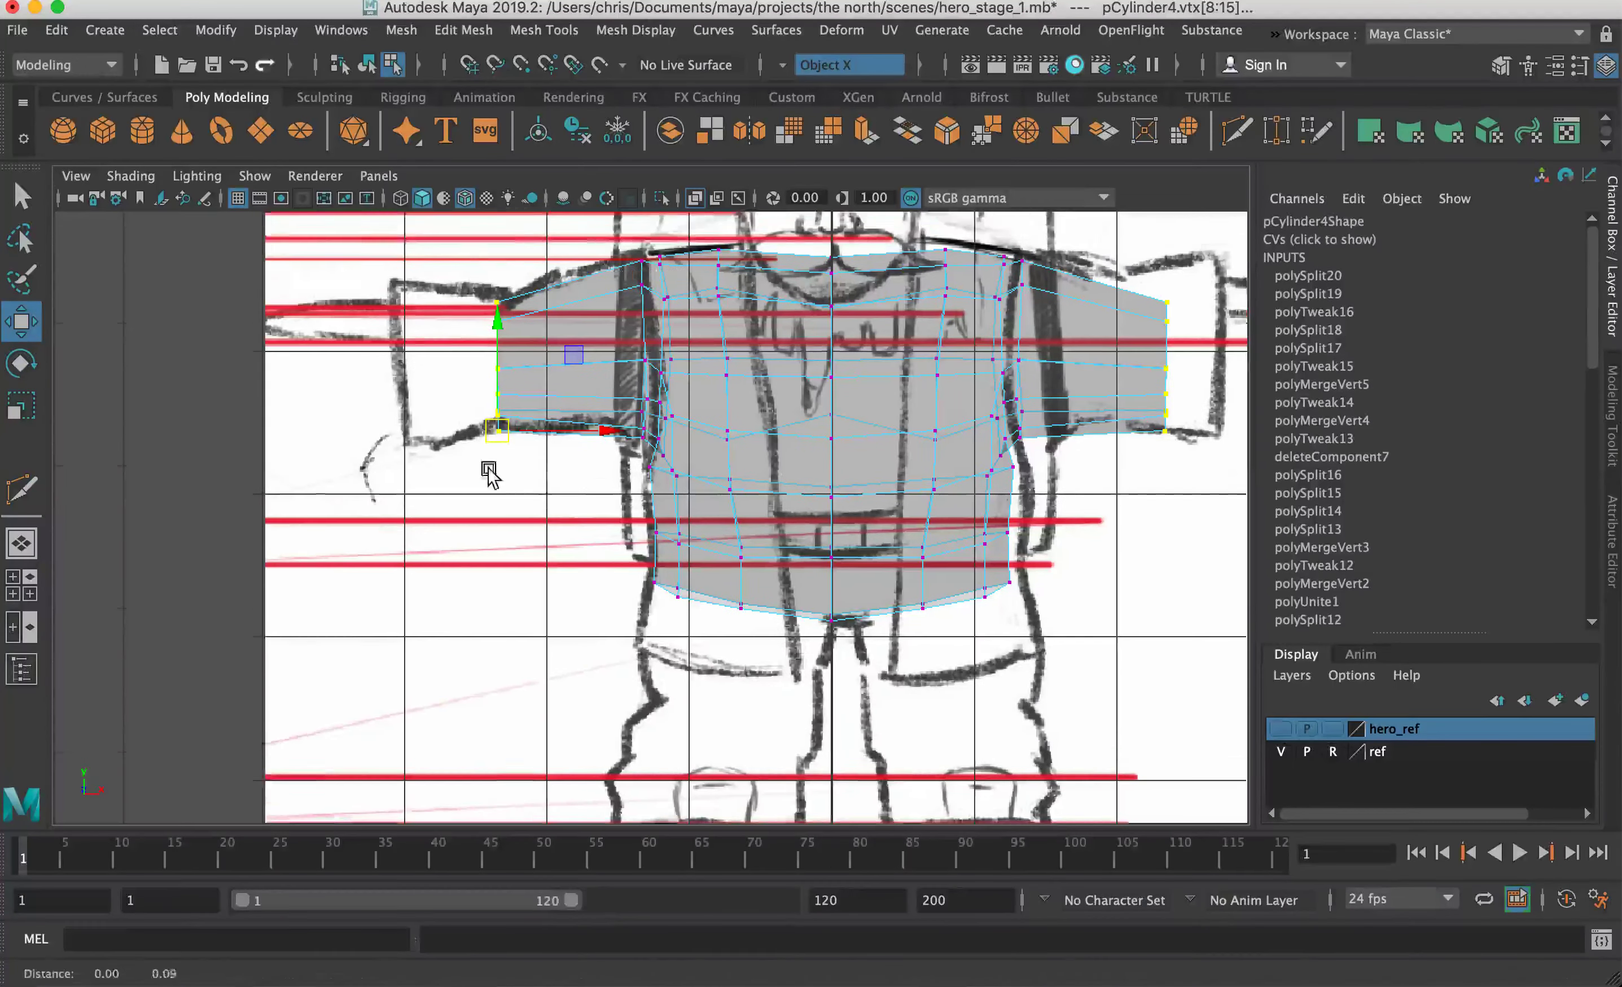